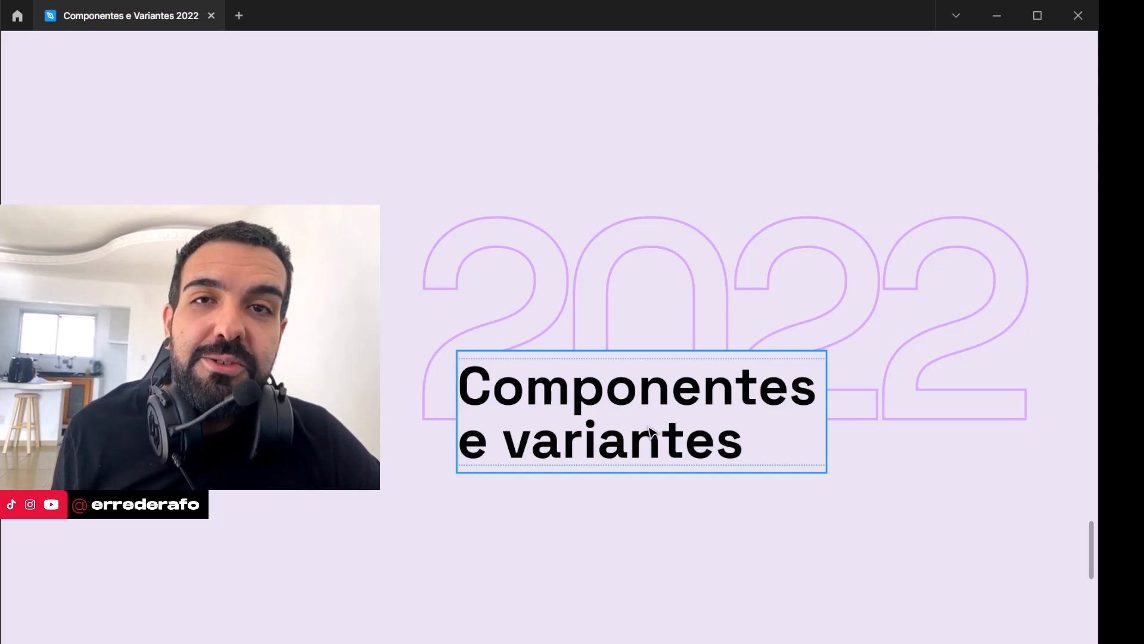
Step: Show the hidden editor interface and select the first chat item in the list of three
{"action": "left_click", "coordinate": [435, 506]}
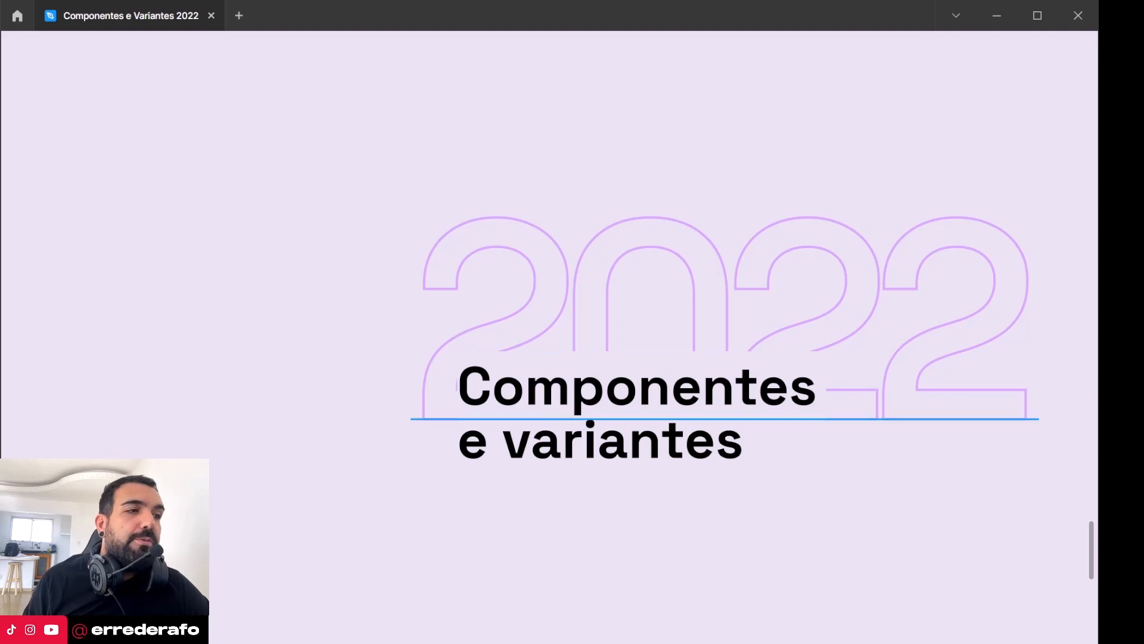
{"action": "scroll", "coordinate": [834, 516], "scroll_direction": "down", "scroll_amount": 2}
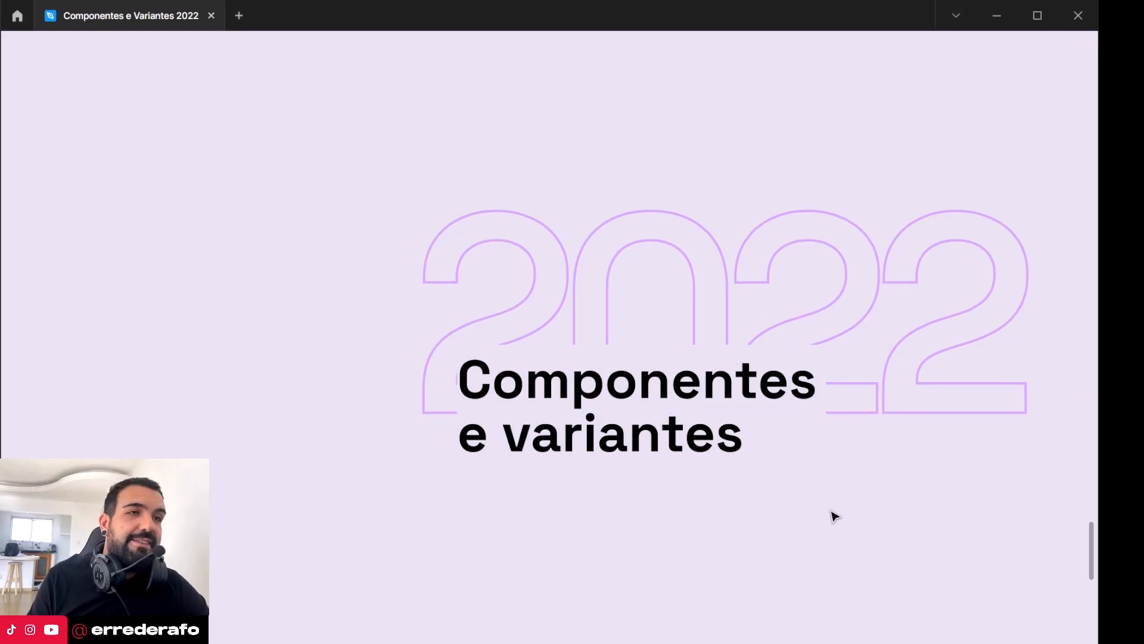
{"action": "left_click_drag", "start_coordinate": [835, 514], "coordinate": [743, 225]}
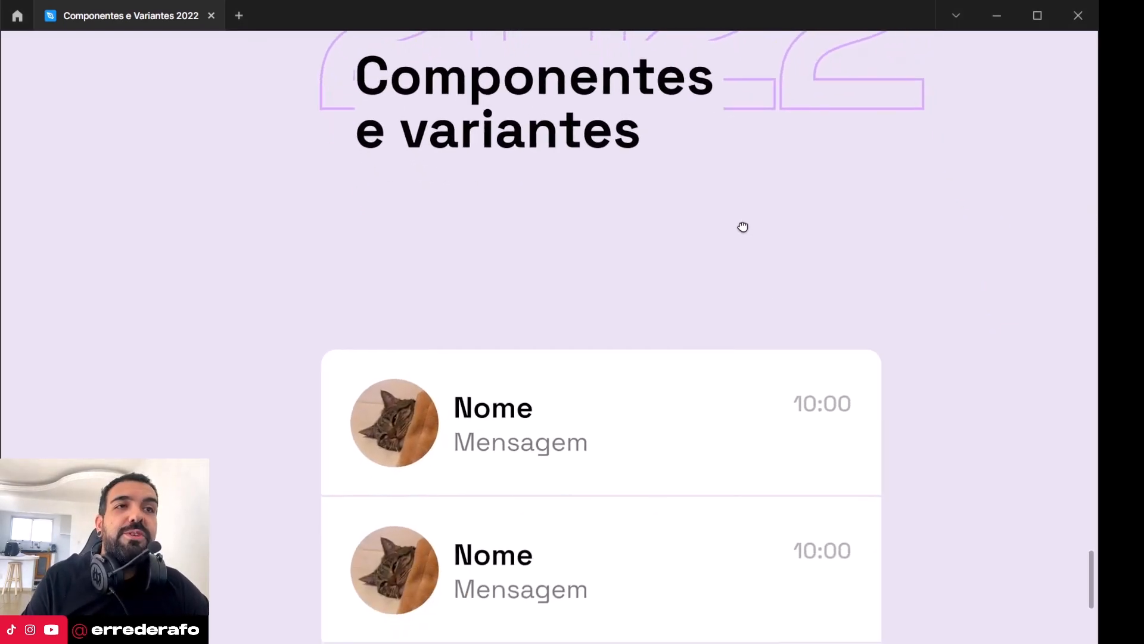
{"action": "left_click_drag", "start_coordinate": [973, 620], "coordinate": [938, 452]}
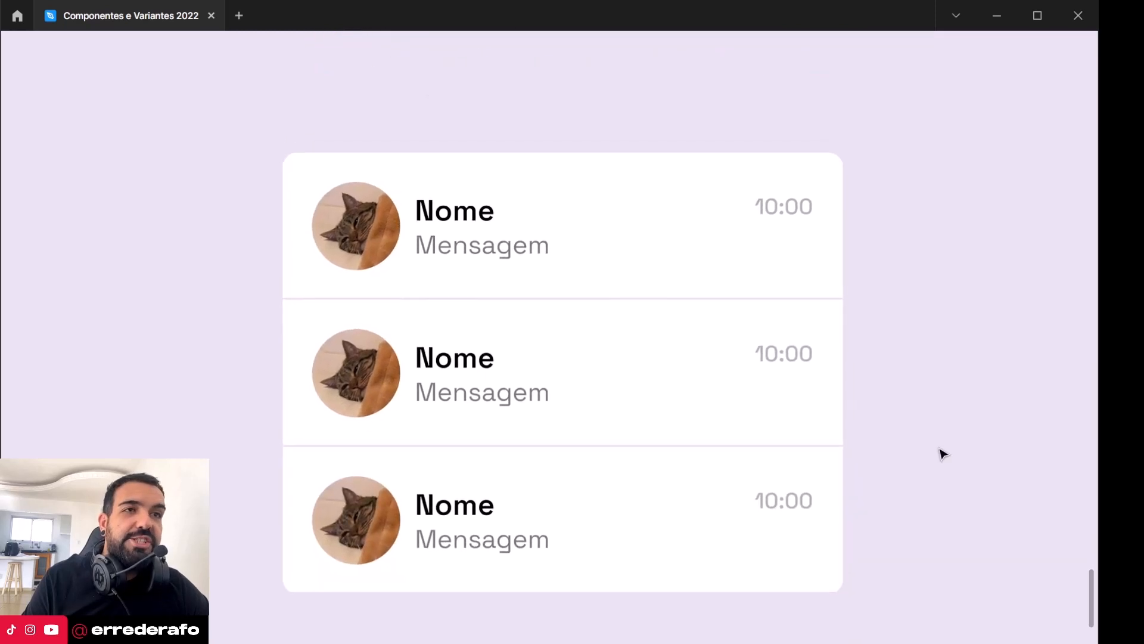
{"action": "right_click", "coordinate": [931, 458]}
{"action": "mouse_move", "coordinate": [967, 329]}
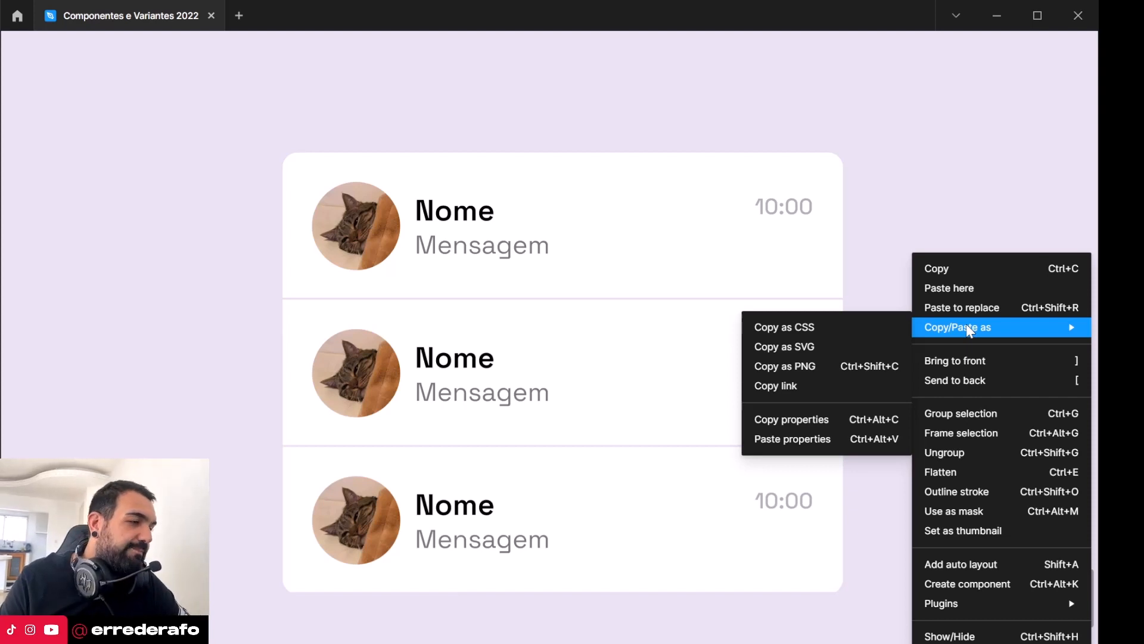
{"action": "left_click", "coordinate": [996, 182]}
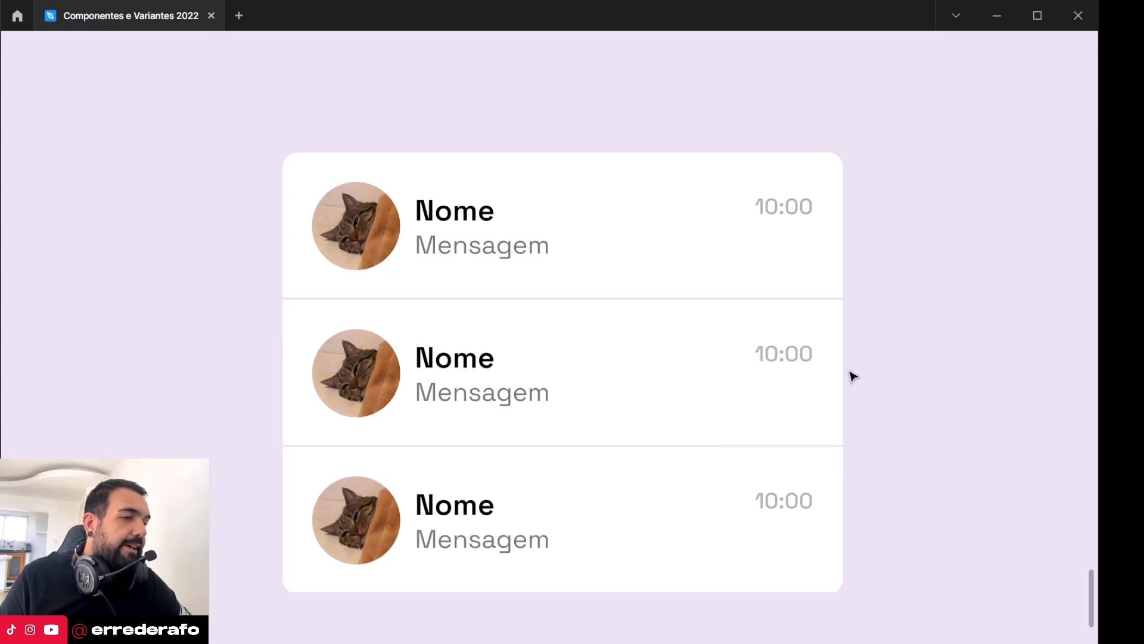
{"action": "scroll", "coordinate": [829, 365], "scroll_direction": "down", "scroll_amount": 3}
{"action": "right_click", "coordinate": [623, 568]}
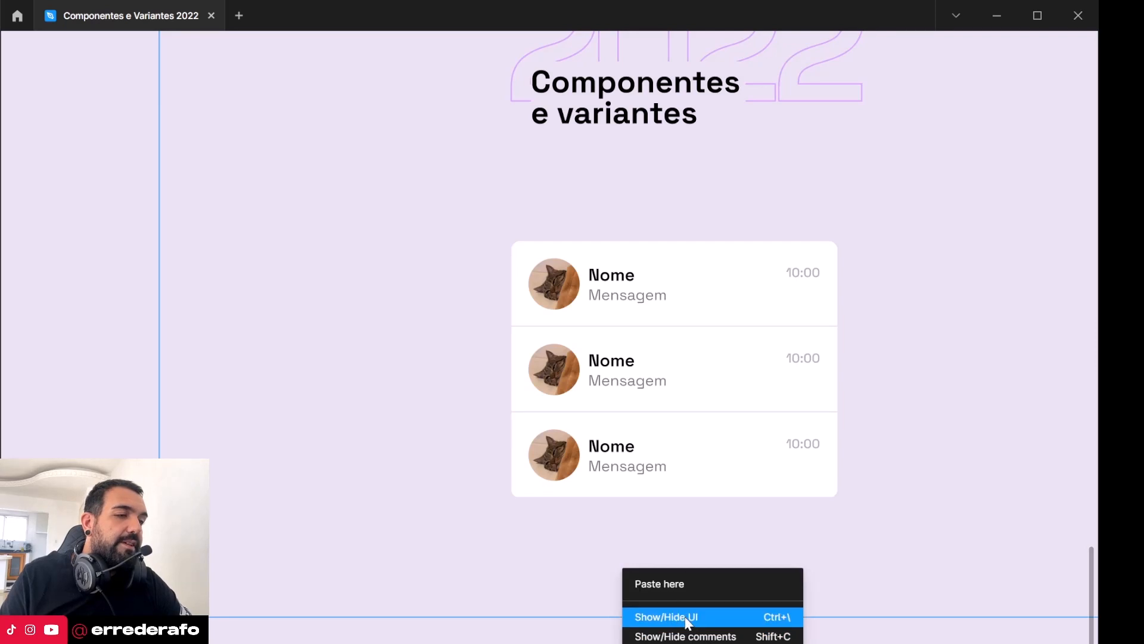
{"action": "left_click", "coordinate": [669, 615]}
{"action": "scroll", "coordinate": [840, 356], "scroll_direction": "up", "scroll_amount": 3}
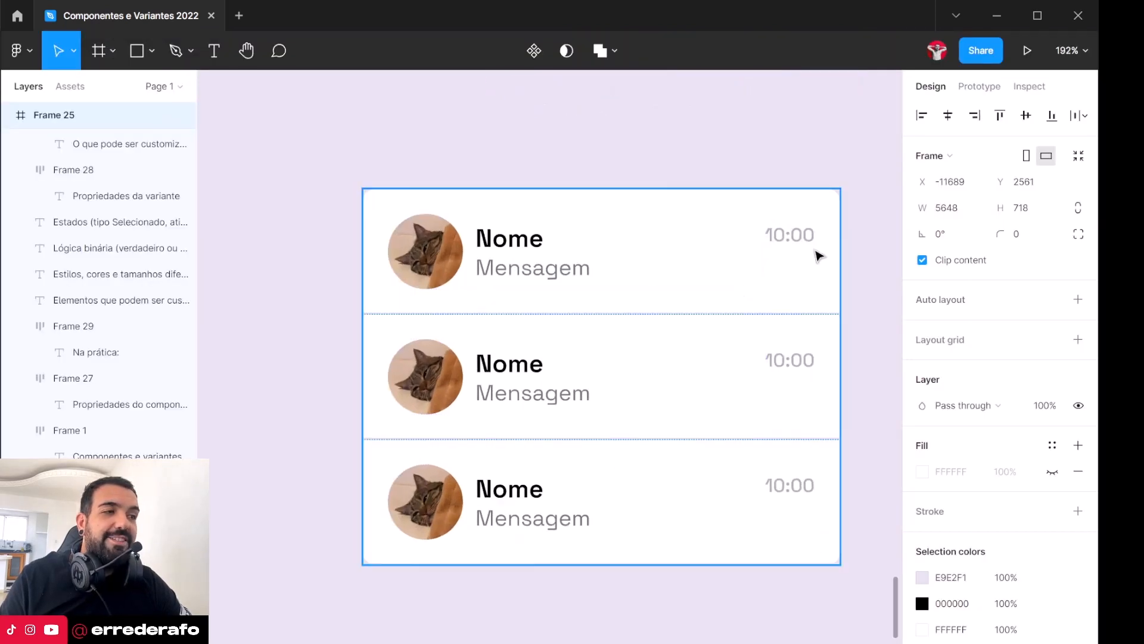
{"action": "left_click_drag", "start_coordinate": [799, 171], "coordinate": [727, 173]}
{"action": "double_click", "coordinate": [621, 284]}
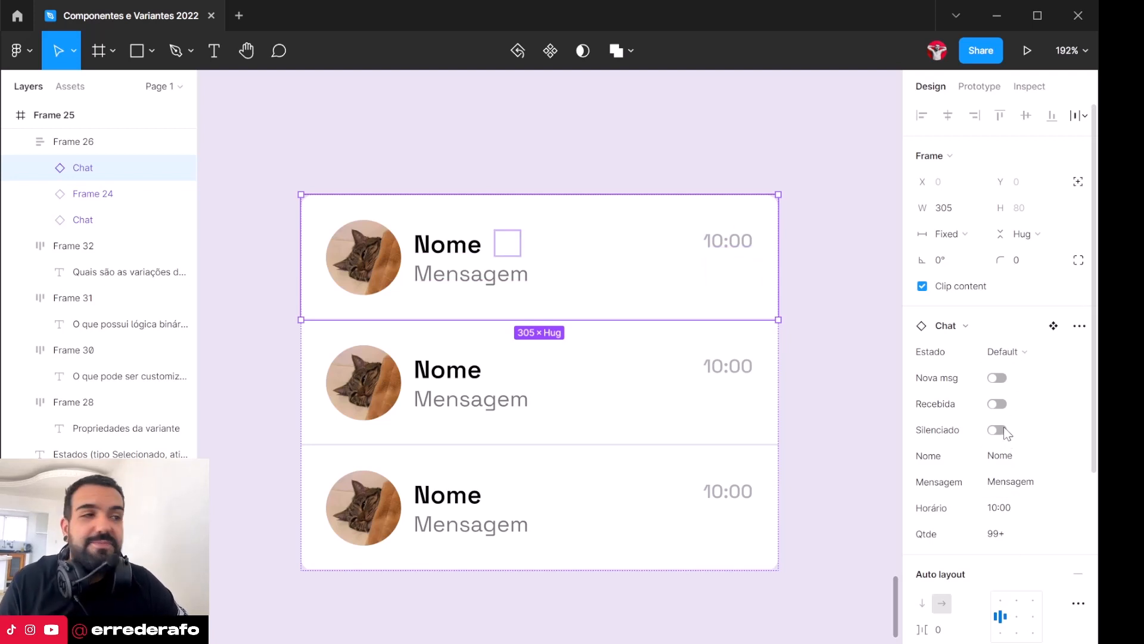
Step: Switch the first chat item's Estado through Hover, Selecionado and Digitando, and return it to Default
{"action": "left_click", "coordinate": [1019, 358]}
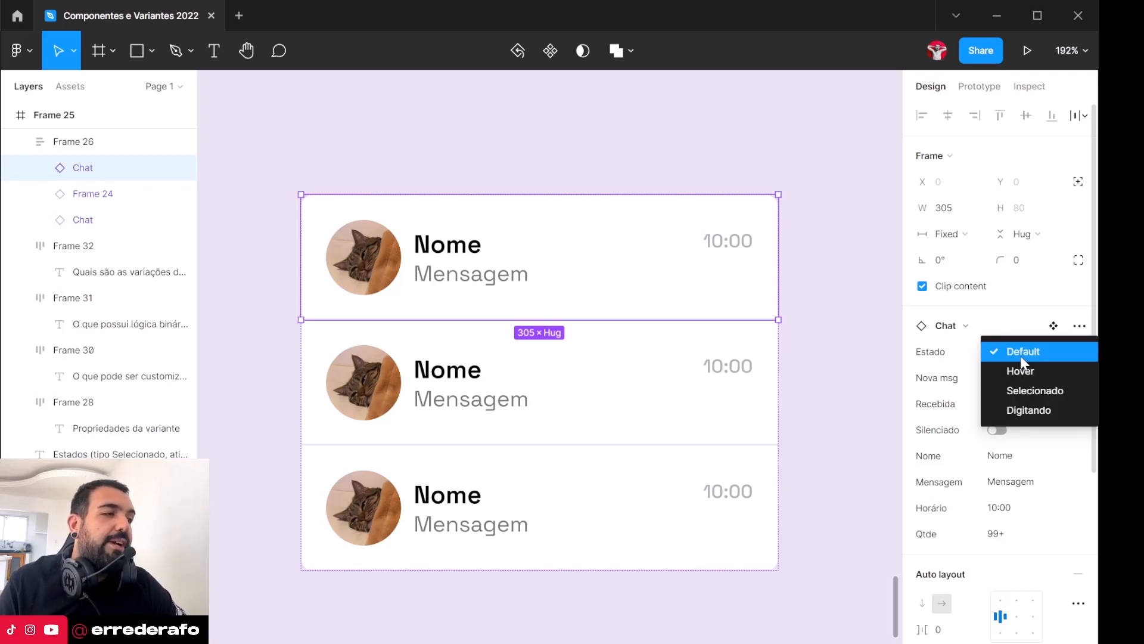
{"action": "left_click", "coordinate": [1022, 370]}
{"action": "left_click", "coordinate": [1023, 346]}
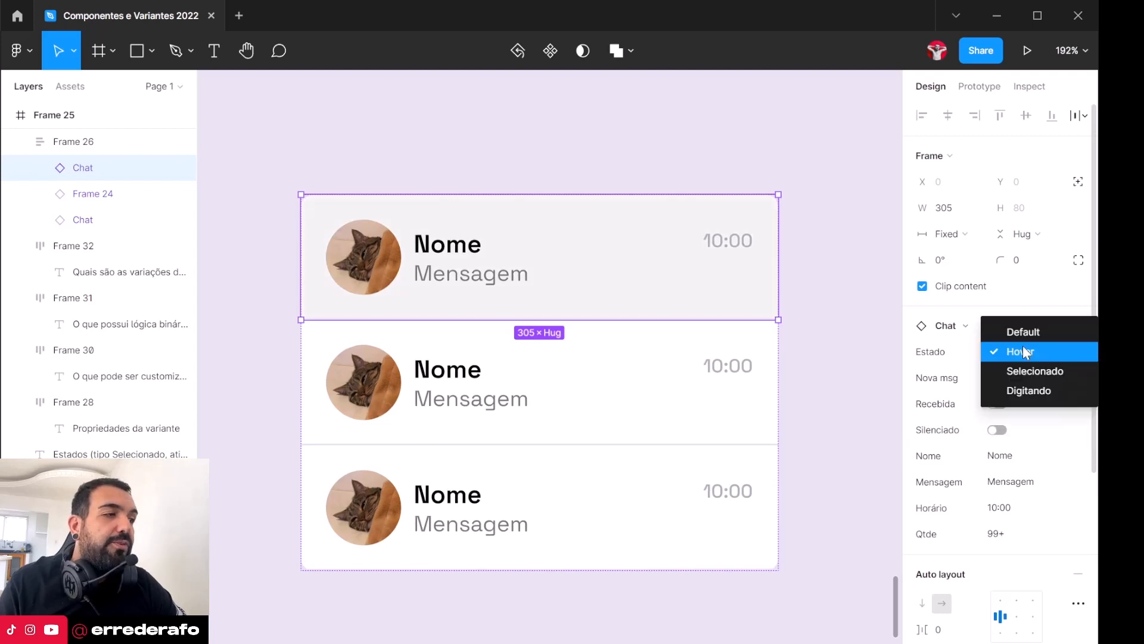
{"action": "left_click", "coordinate": [1026, 371]}
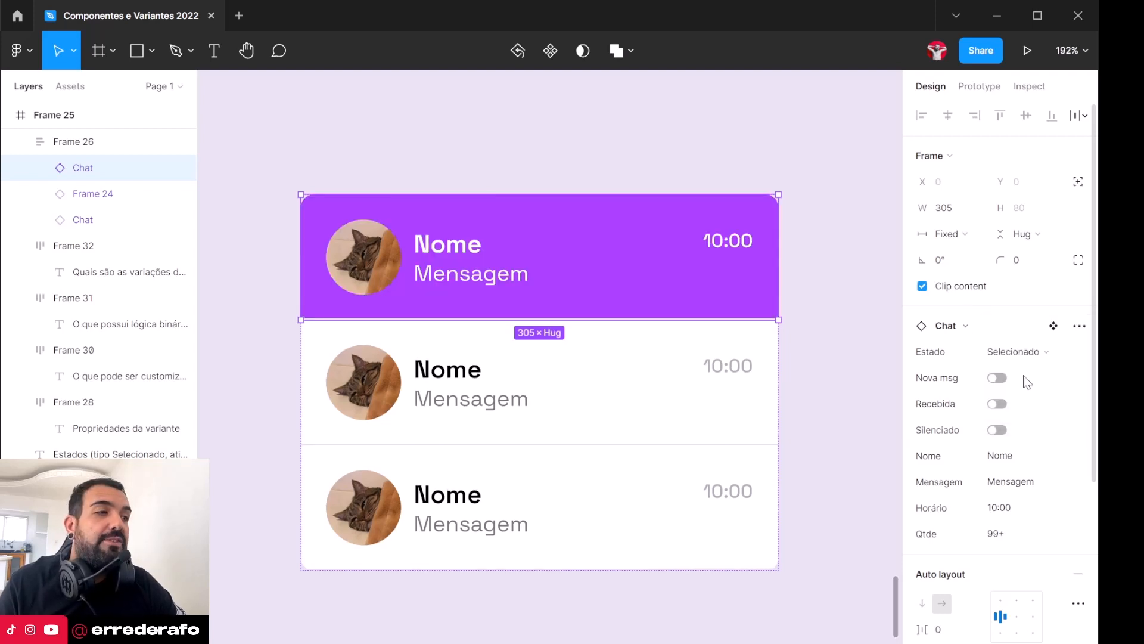
{"action": "left_click", "coordinate": [1023, 352]}
{"action": "left_click", "coordinate": [1023, 371]}
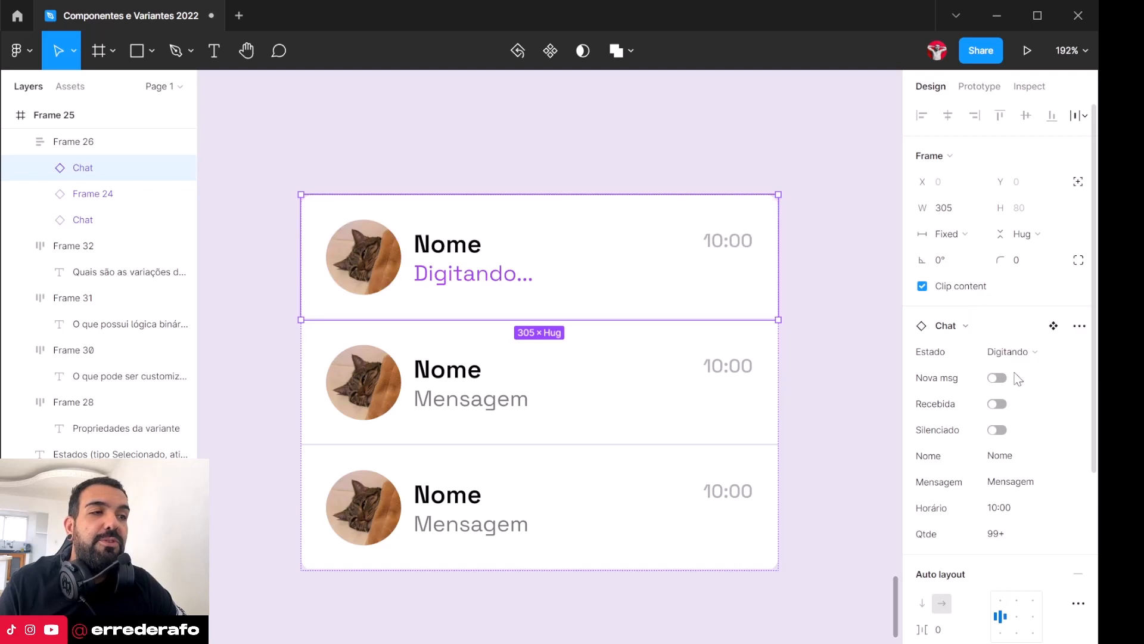
{"action": "left_click", "coordinate": [1013, 352]}
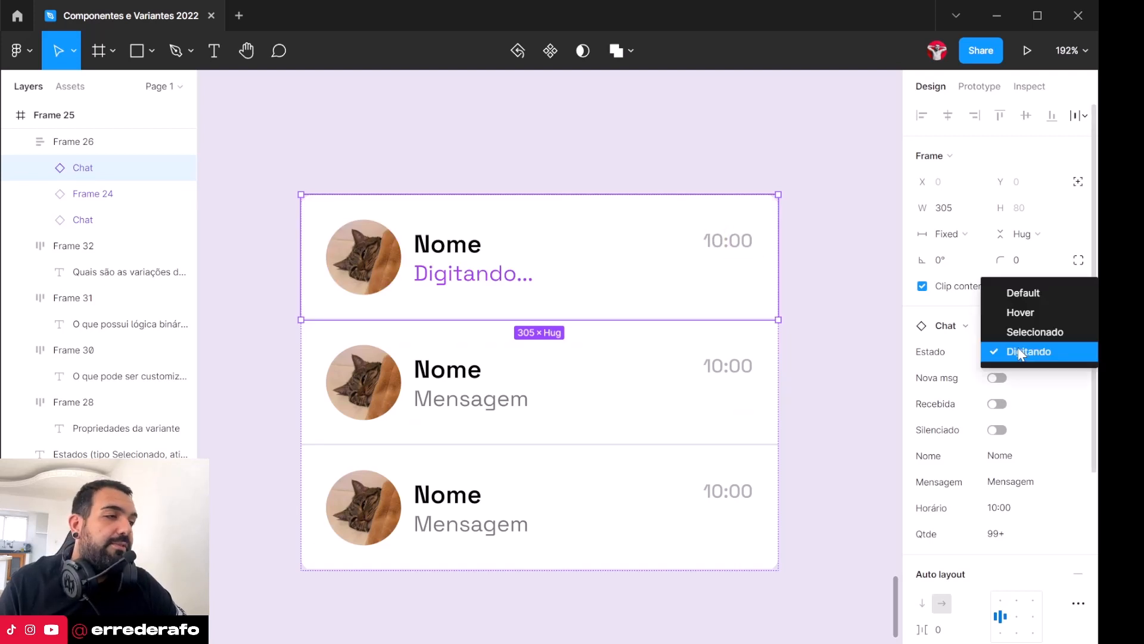
{"action": "left_click", "coordinate": [1022, 291]}
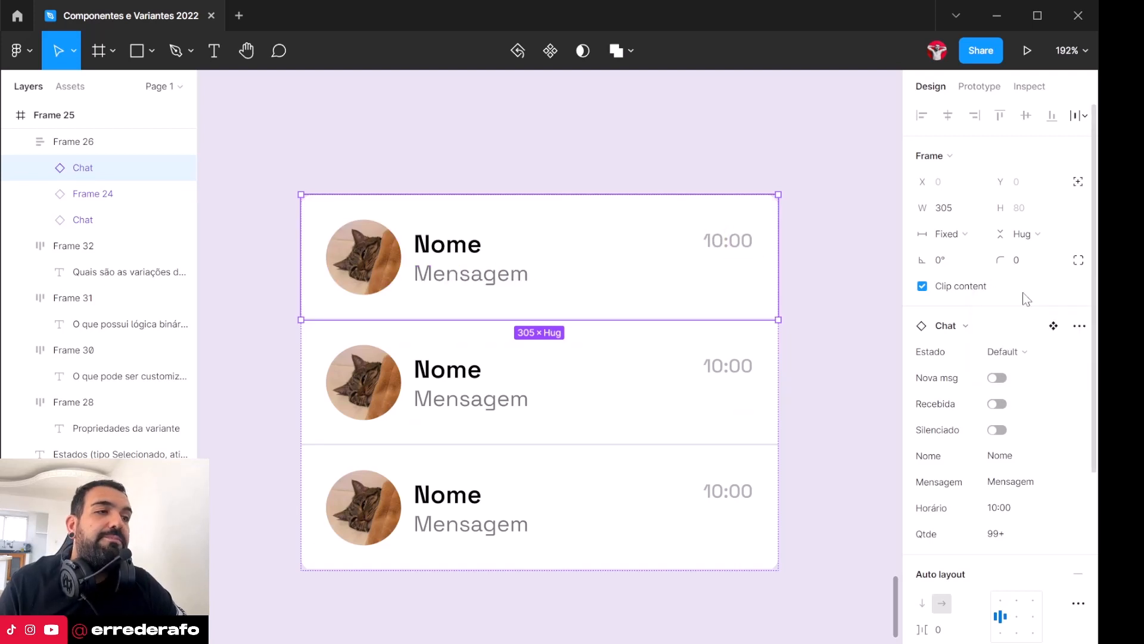
Step: Turn on the Nova msg, Recebida and Silenciado properties of the first chat item
{"action": "left_click", "coordinate": [999, 381]}
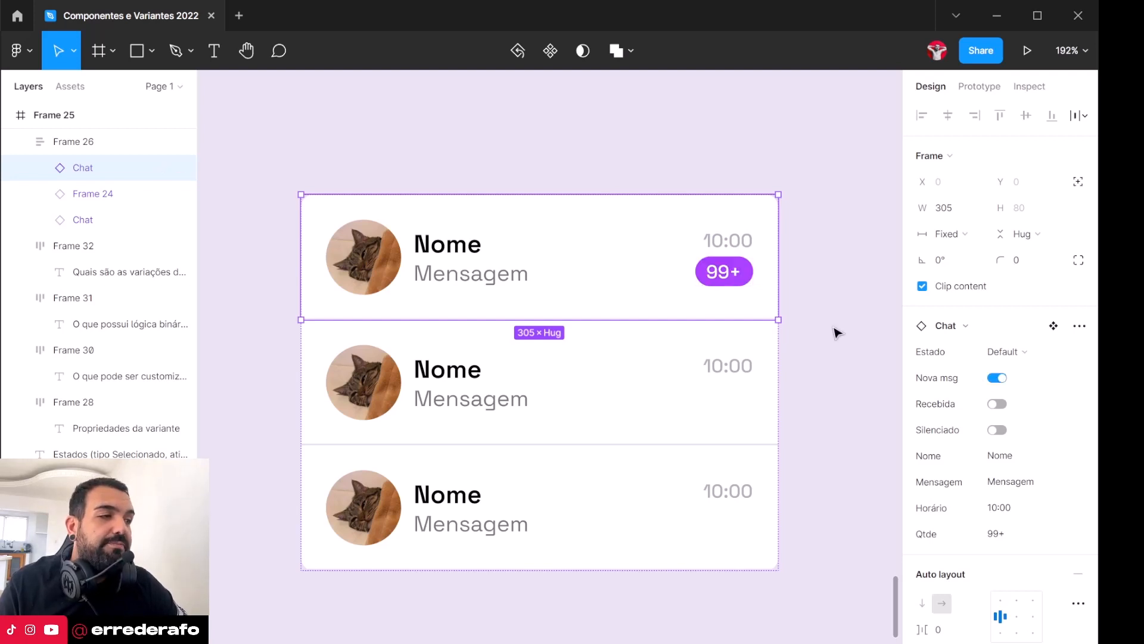
{"action": "left_click", "coordinate": [1001, 404]}
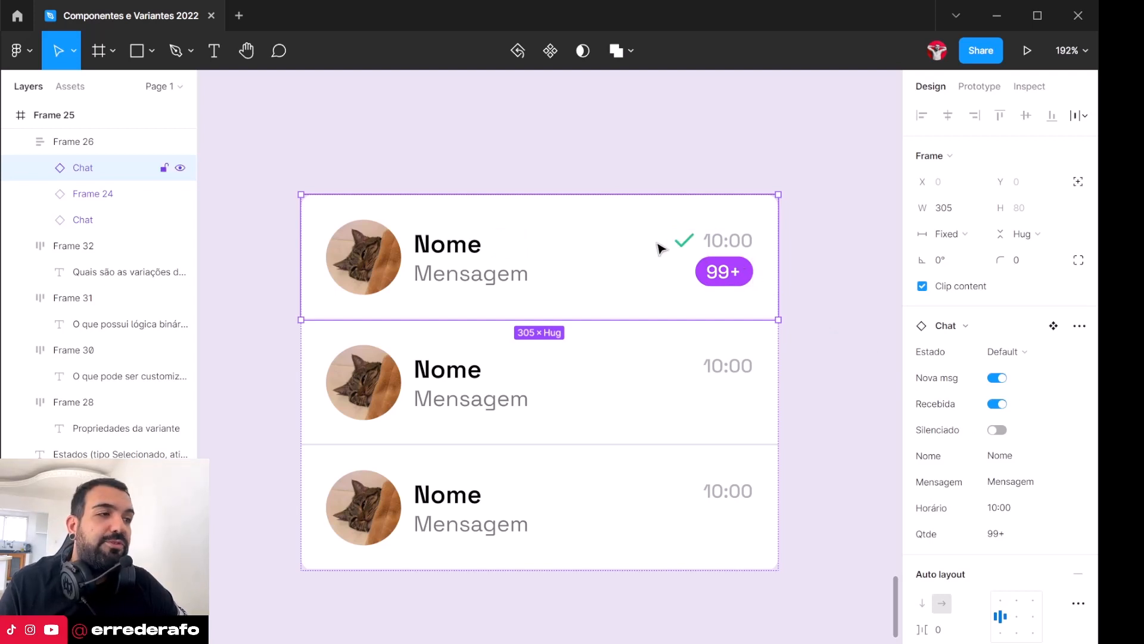
{"action": "left_click", "coordinate": [997, 429]}
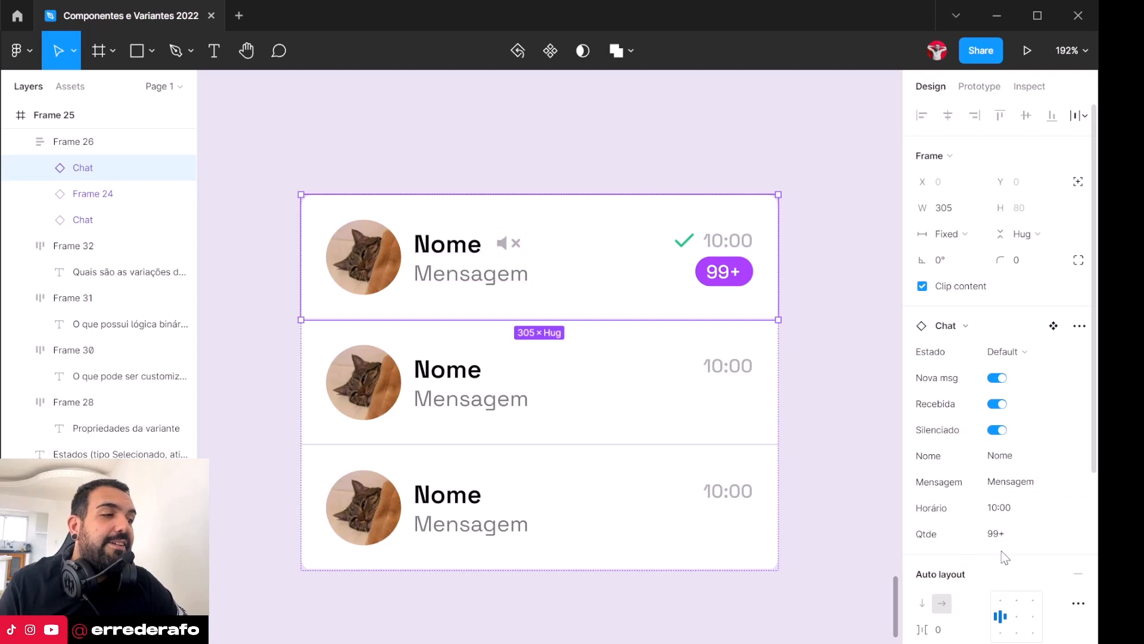
Step: Enter a contact's first name in the first chat's Nome property and set Mensagem to "Essa é uma mensagem"
{"action": "left_click", "coordinate": [1009, 463]}
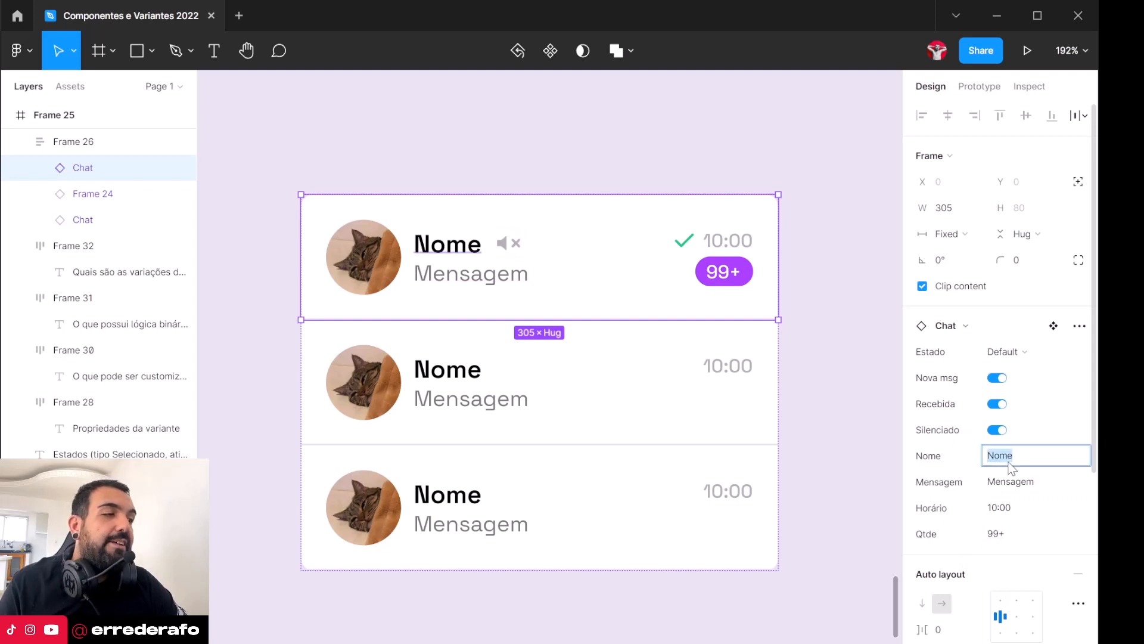
{"action": "type", "text": "Jo"}
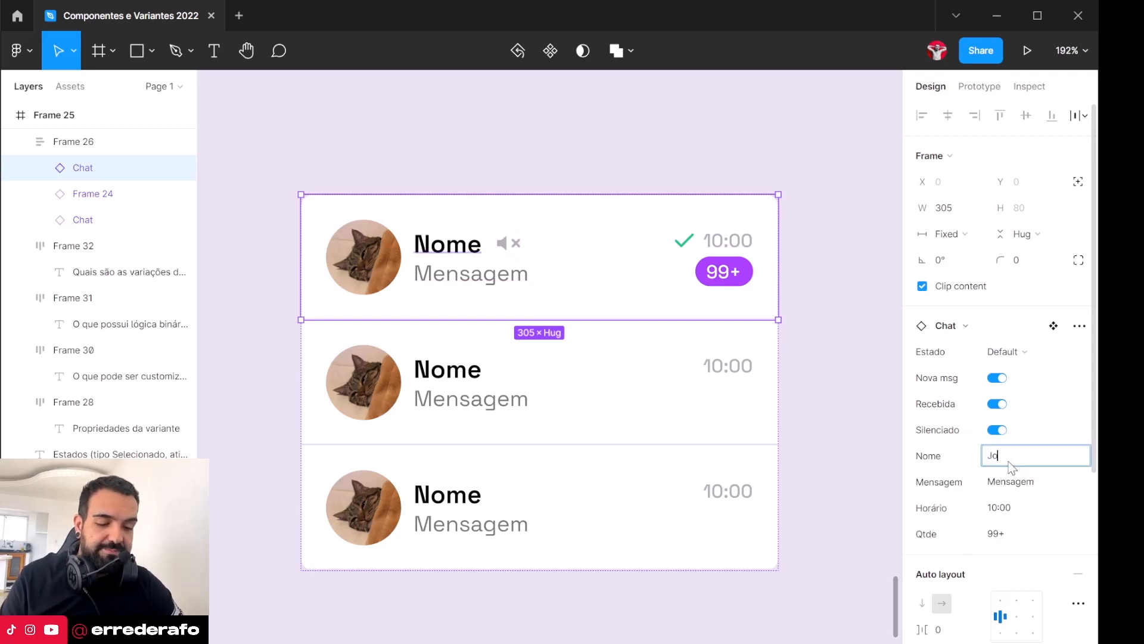
{"action": "type", "text": "ão"}
{"action": "key", "text": "Return"}
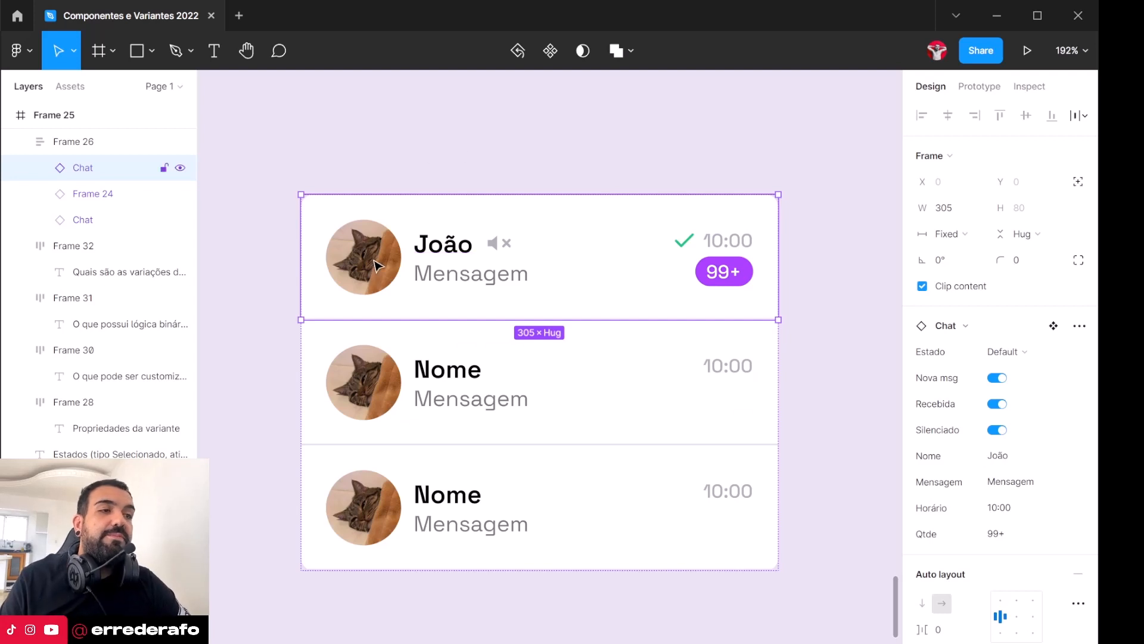
{"action": "left_click", "coordinate": [1030, 479]}
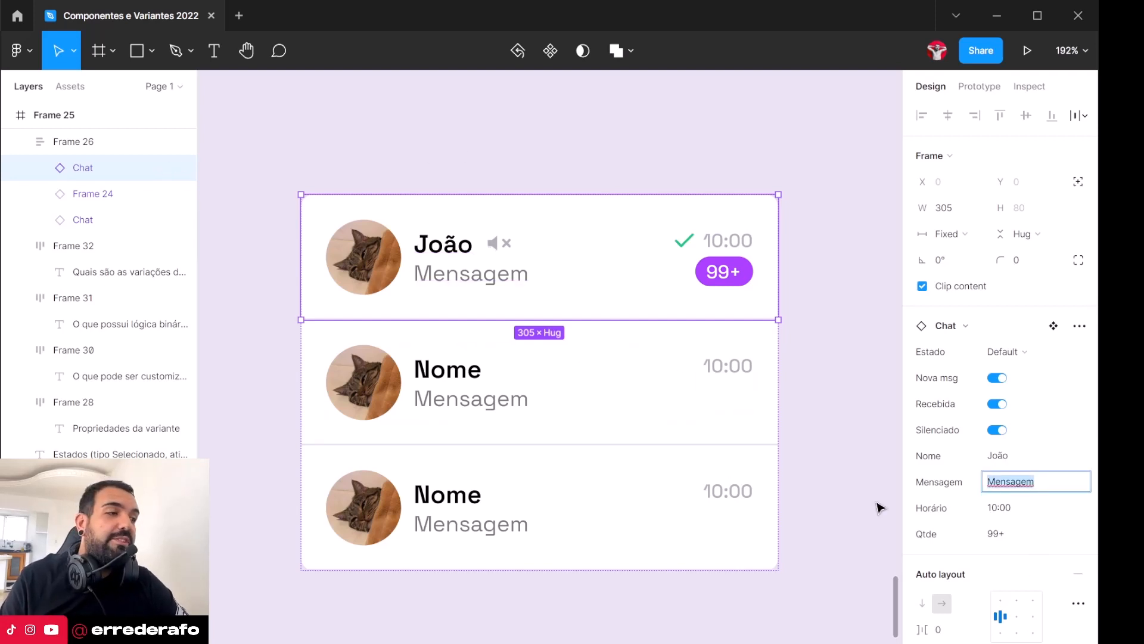
{"action": "type", "text": "Ess"}
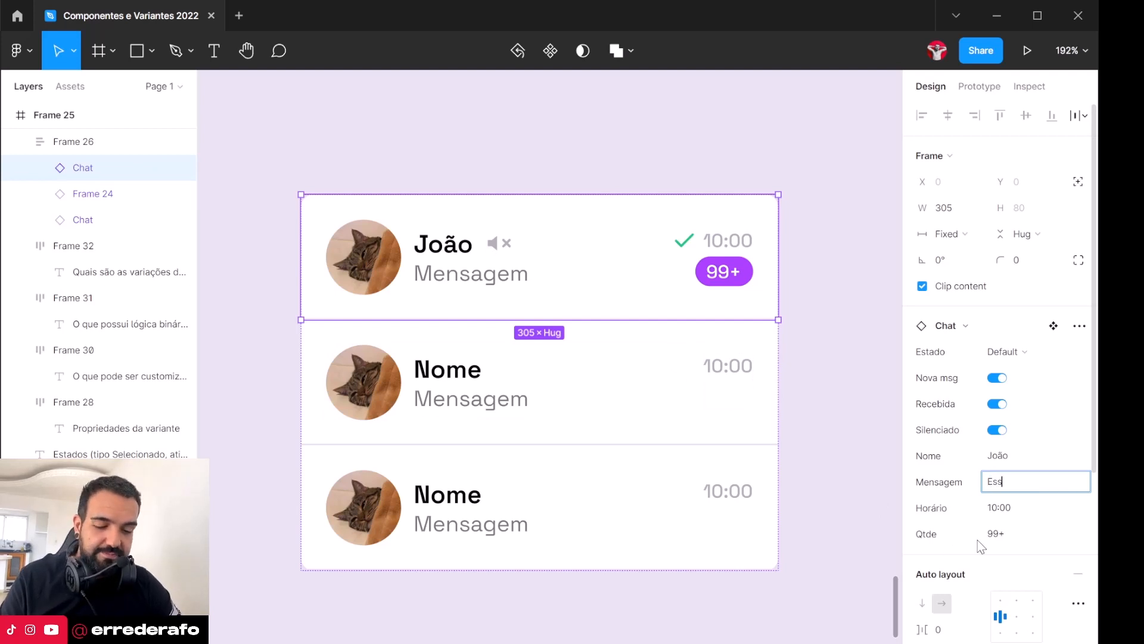
{"action": "type", "text": "a é uma mensagem"}
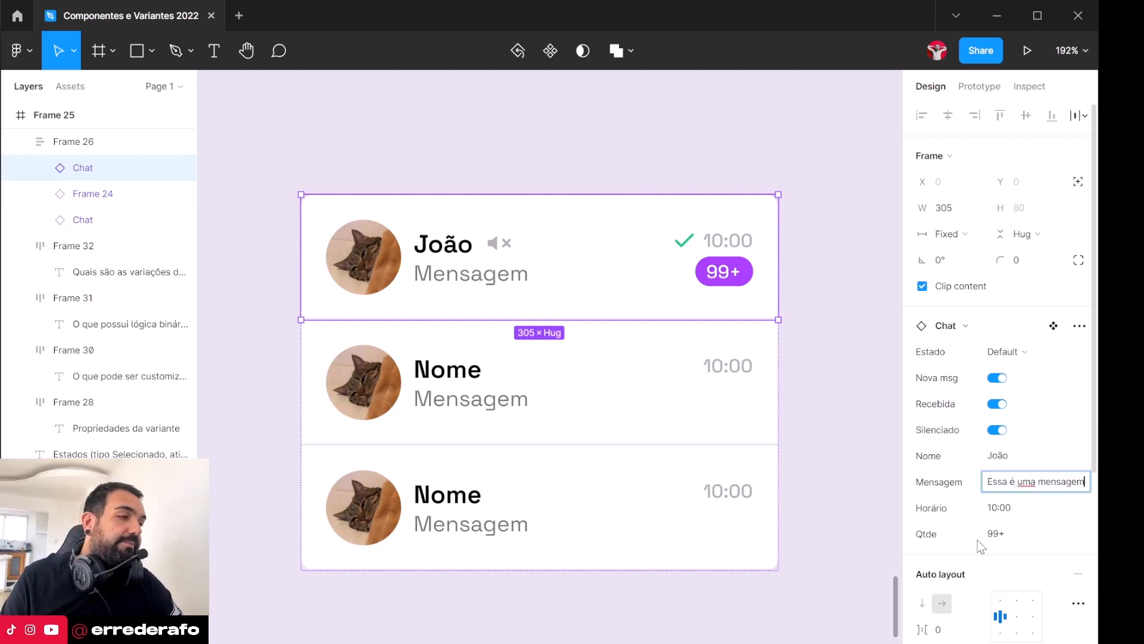
{"action": "key", "text": "Return"}
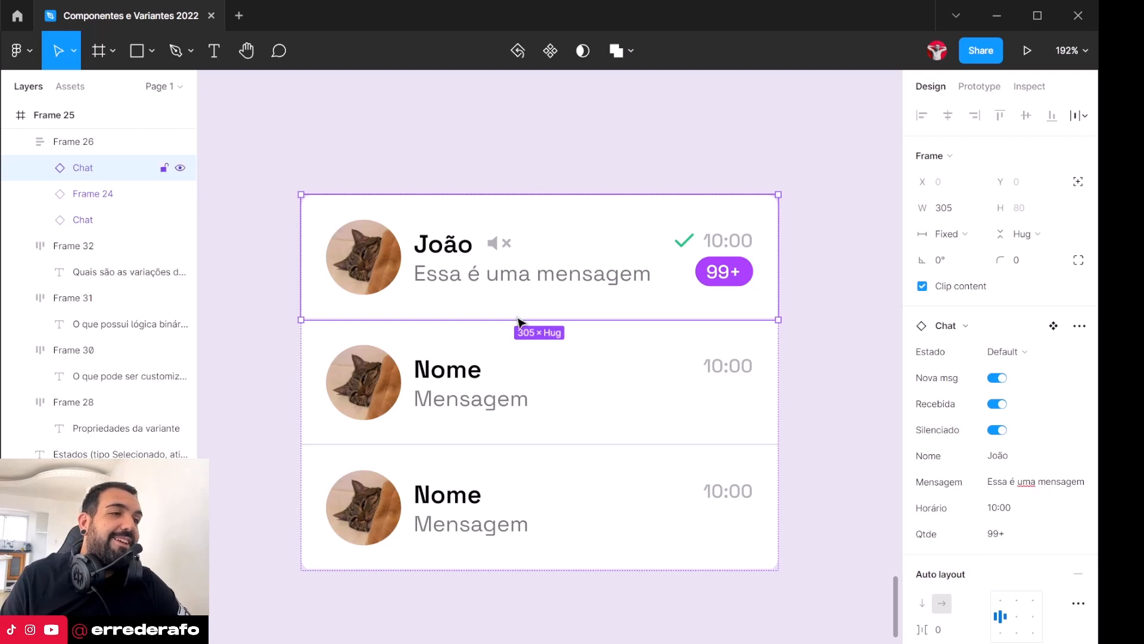
Step: Set the first chat's Horário to 19:34 and its Qtde to 3, and deselect the item
{"action": "left_click", "coordinate": [1017, 511]}
{"action": "type", "text": "56"}
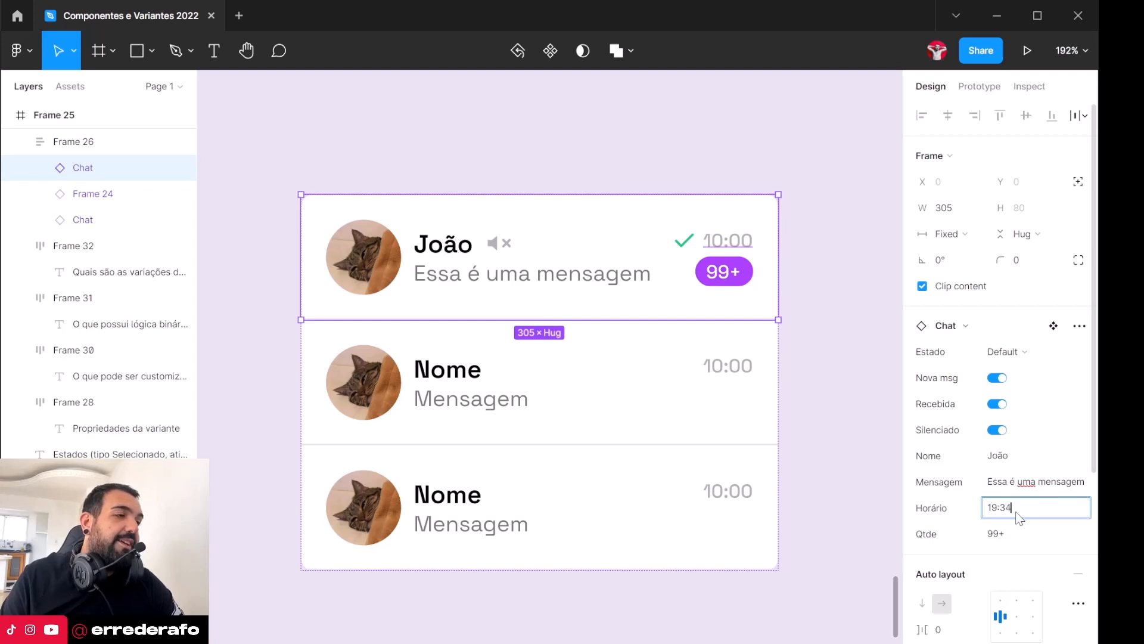
{"action": "key", "text": "Return"}
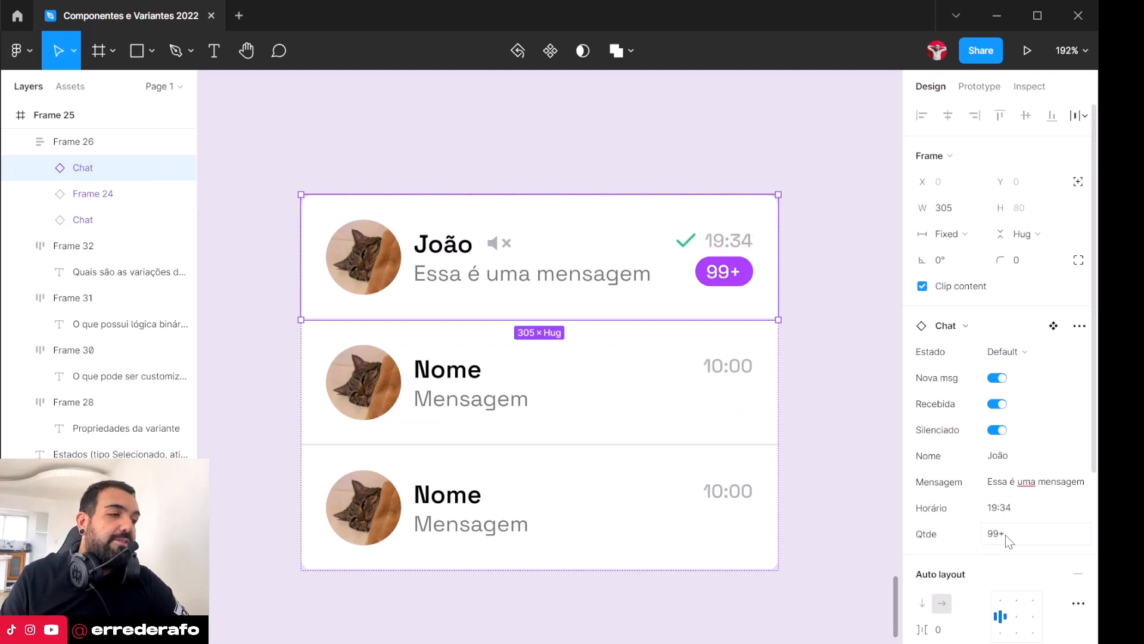
{"action": "left_click", "coordinate": [1003, 534]}
{"action": "type", "text": "3"}
{"action": "key", "text": "Return"}
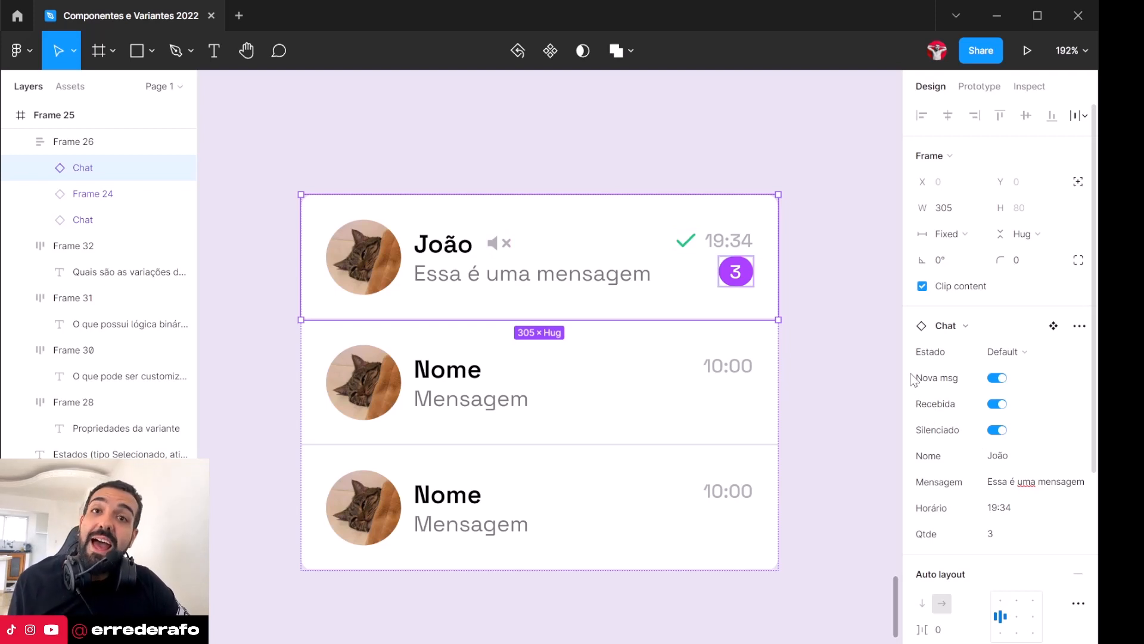
{"action": "left_click", "coordinate": [820, 352]}
Step: Examine the Default, Hover and Selecionado variants in the Chat component set below the chat list
{"action": "scroll", "coordinate": [544, 327], "scroll_direction": "down", "scroll_amount": 3}
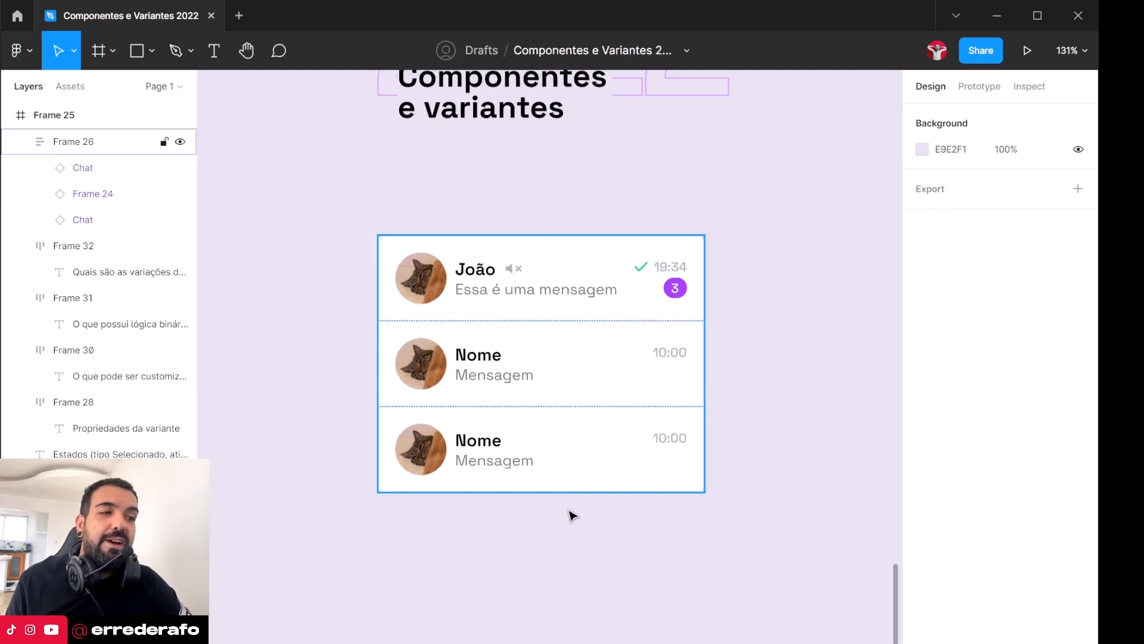
{"action": "left_click_drag", "start_coordinate": [570, 513], "coordinate": [554, 157]}
{"action": "left_click_drag", "start_coordinate": [598, 460], "coordinate": [596, 263]}
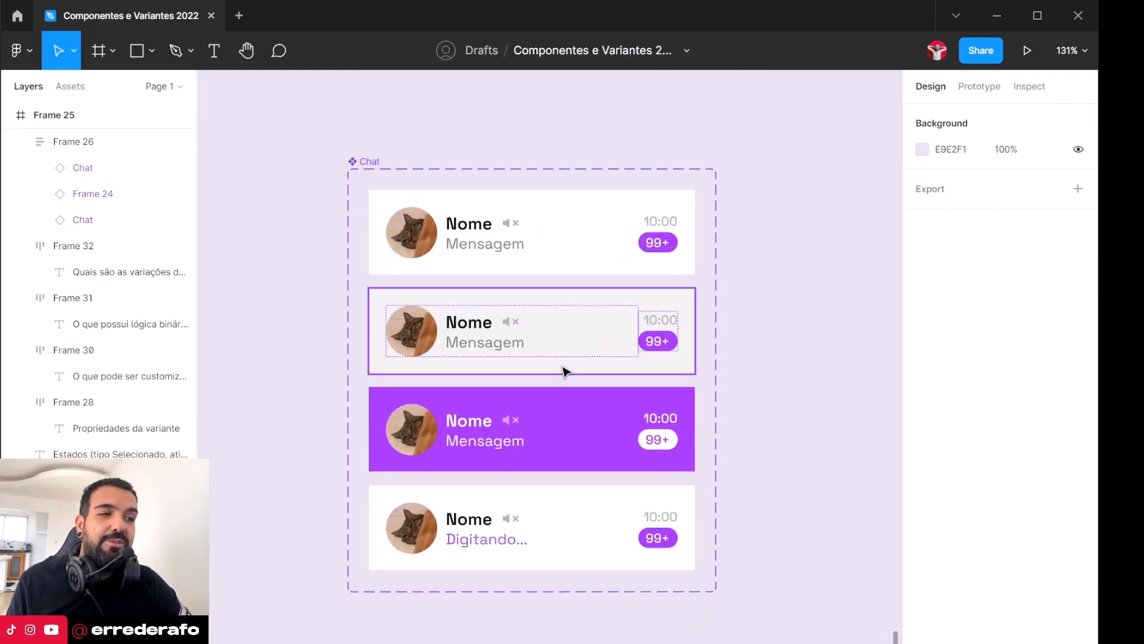
{"action": "scroll", "coordinate": [564, 364], "scroll_direction": "up", "scroll_amount": 1}
{"action": "scroll", "coordinate": [564, 358], "scroll_direction": "up", "scroll_amount": 1}
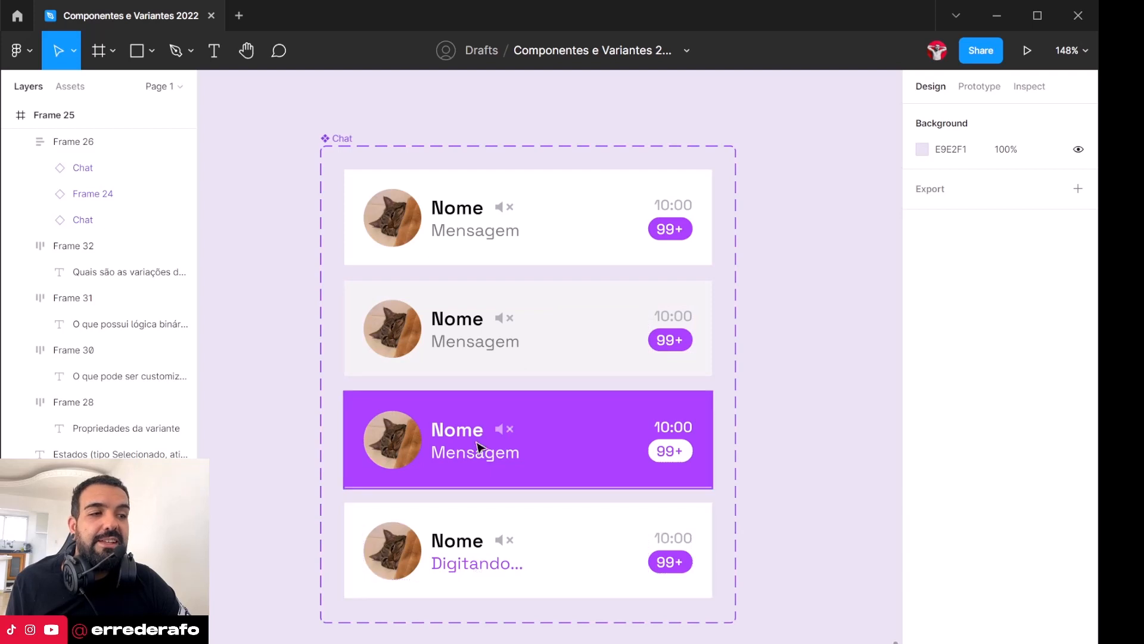
{"action": "left_click", "coordinate": [564, 234]}
{"action": "left_click", "coordinate": [540, 316]}
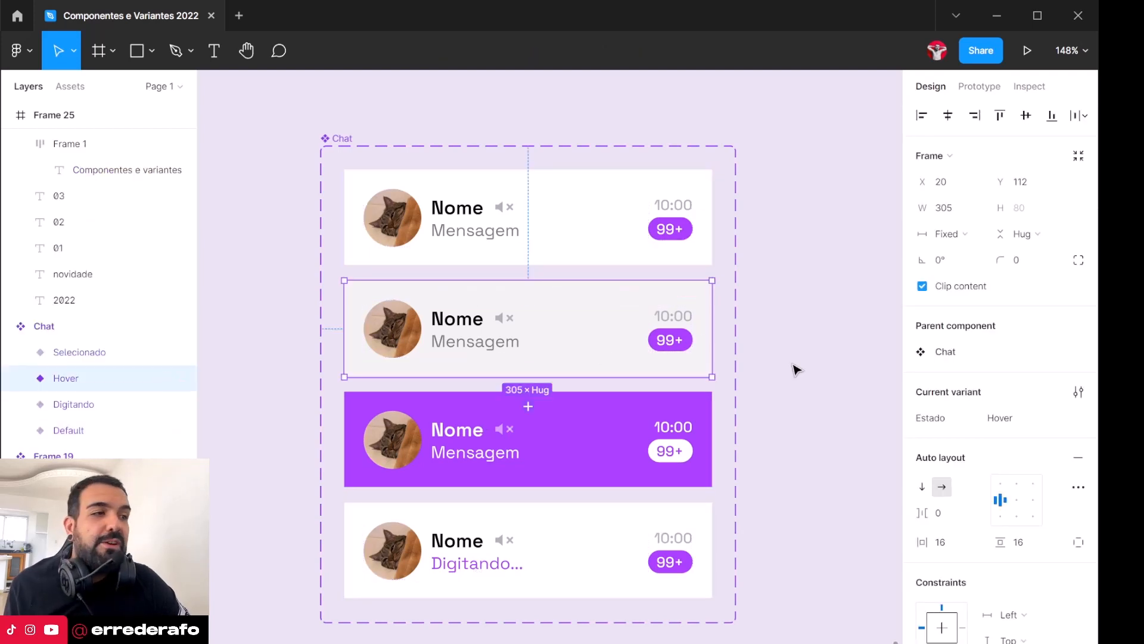
{"action": "left_click", "coordinate": [557, 451]}
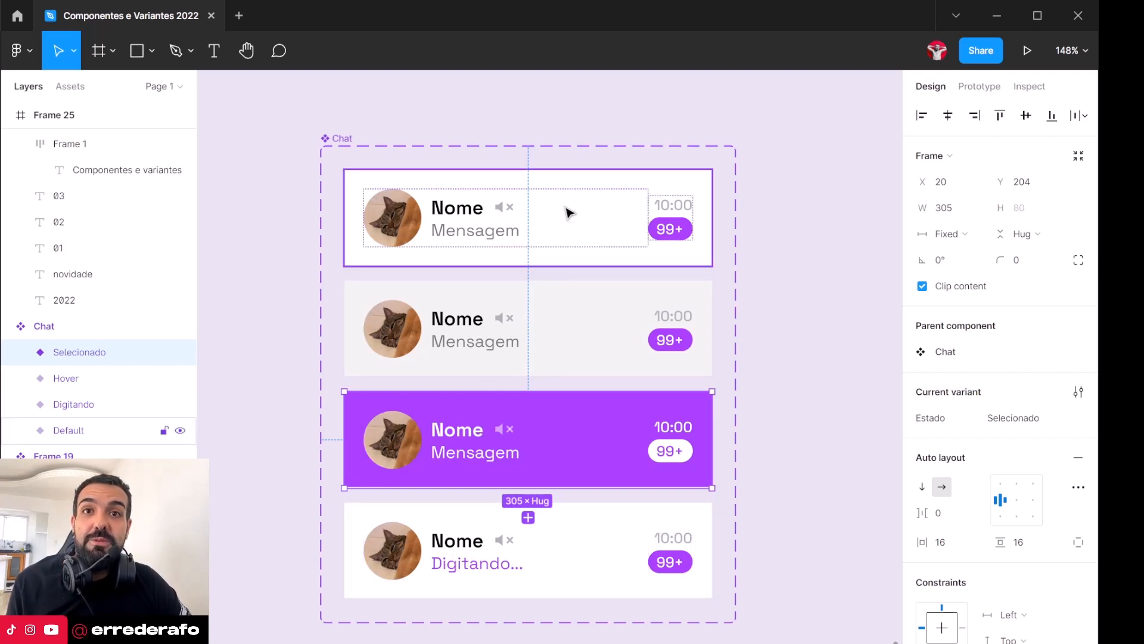
{"action": "scroll", "coordinate": [569, 213], "scroll_direction": "up", "scroll_amount": 10}
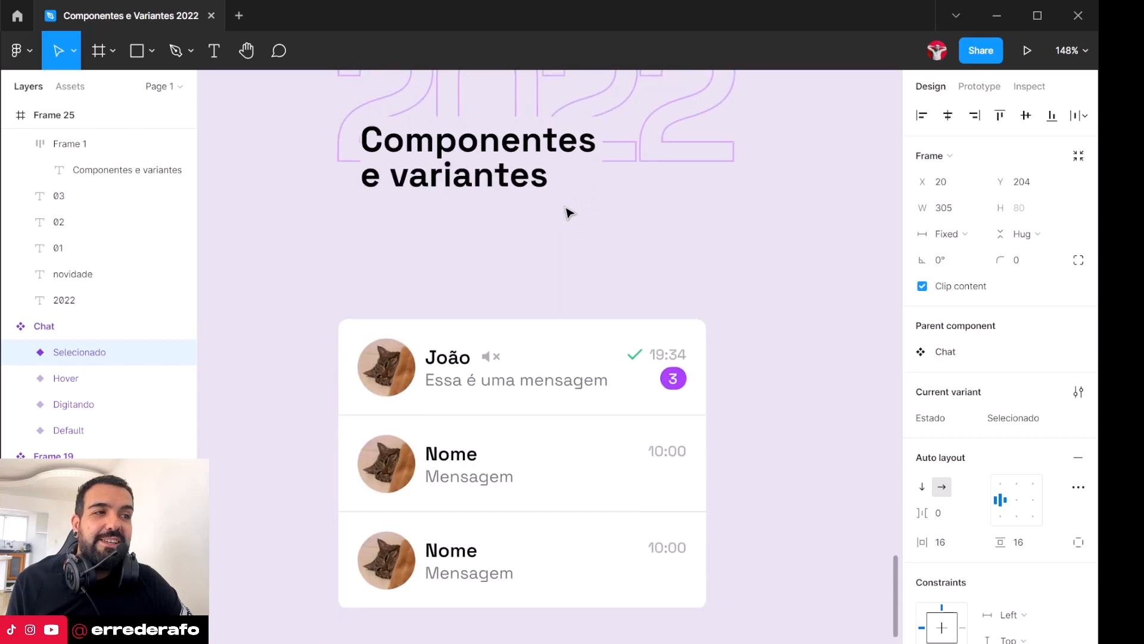
{"action": "scroll", "coordinate": [569, 212], "scroll_direction": "down", "scroll_amount": 1}
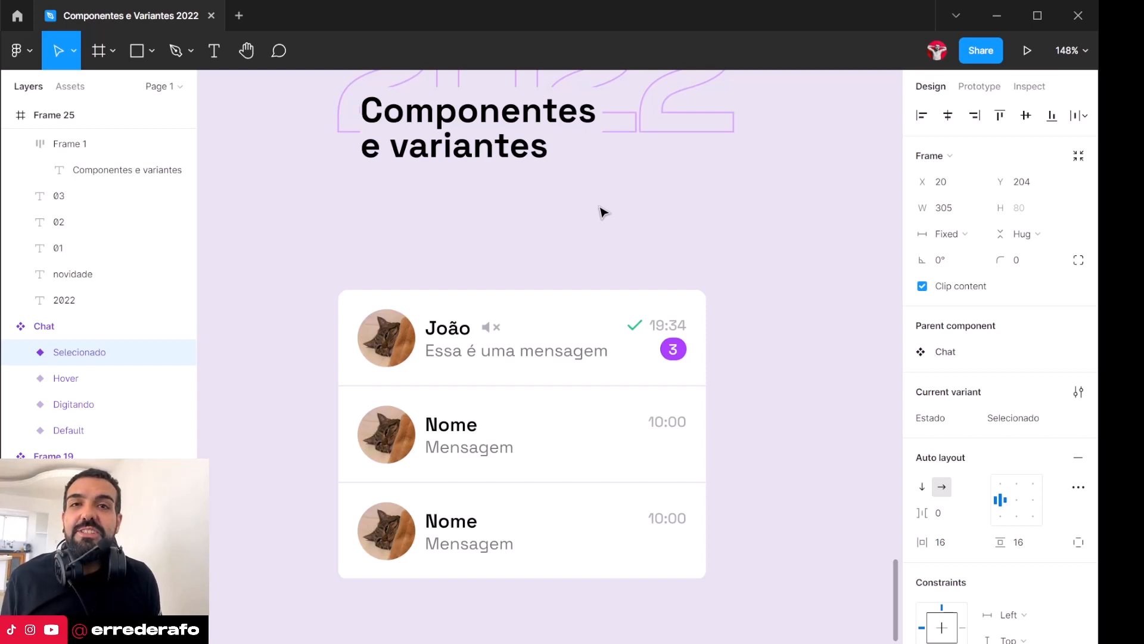
Step: Shrink the cover rectangle under "Propriedades do componente" downward to about 117 high, uncovering the text about customizable elements
{"action": "key", "text": "h"}
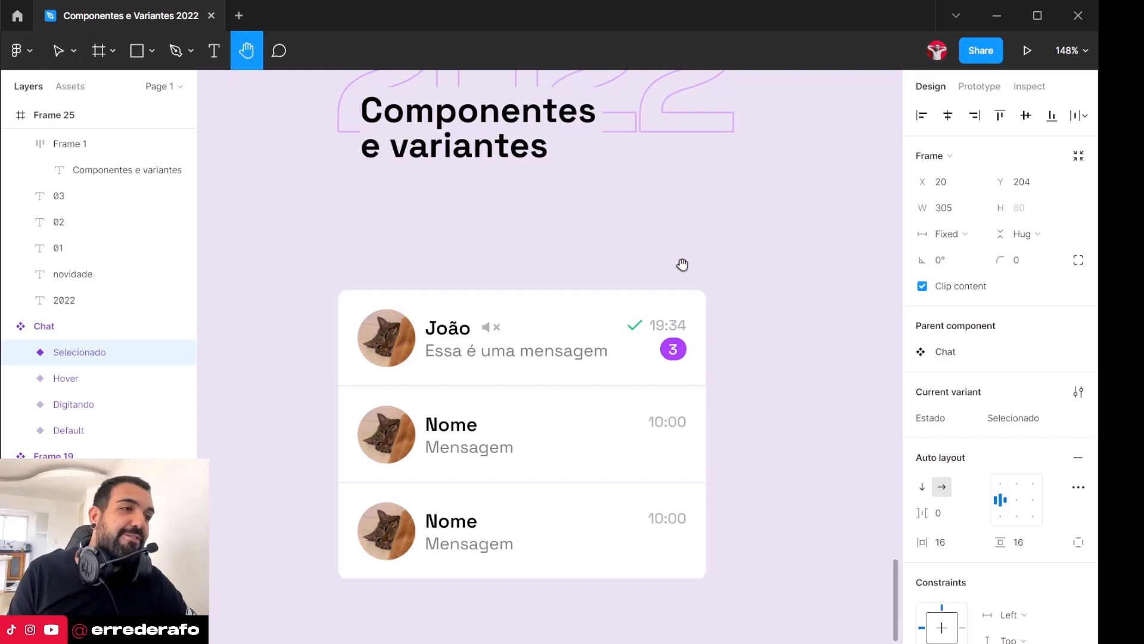
{"action": "left_click_drag", "start_coordinate": [789, 268], "coordinate": [516, 320]}
{"action": "left_click_drag", "start_coordinate": [707, 312], "coordinate": [443, 319]}
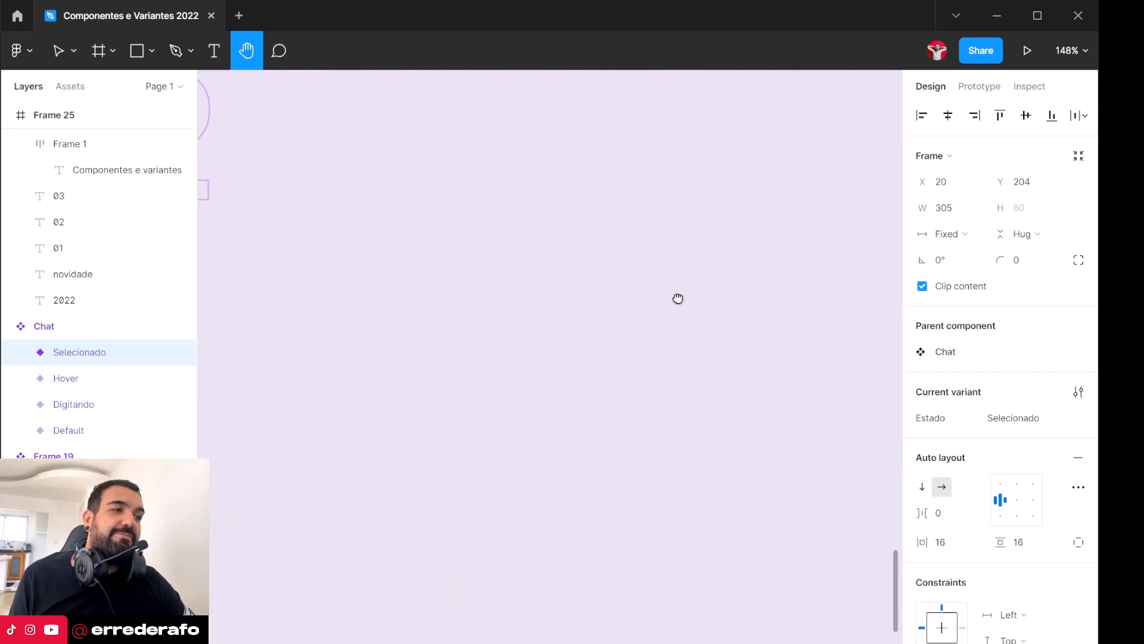
{"action": "left_click_drag", "start_coordinate": [677, 299], "coordinate": [317, 348]}
{"action": "scroll", "coordinate": [556, 333], "scroll_direction": "down", "scroll_amount": 3}
{"action": "left_click_drag", "start_coordinate": [718, 426], "coordinate": [354, 402]}
{"action": "scroll", "coordinate": [628, 343], "scroll_direction": "up", "scroll_amount": 5}
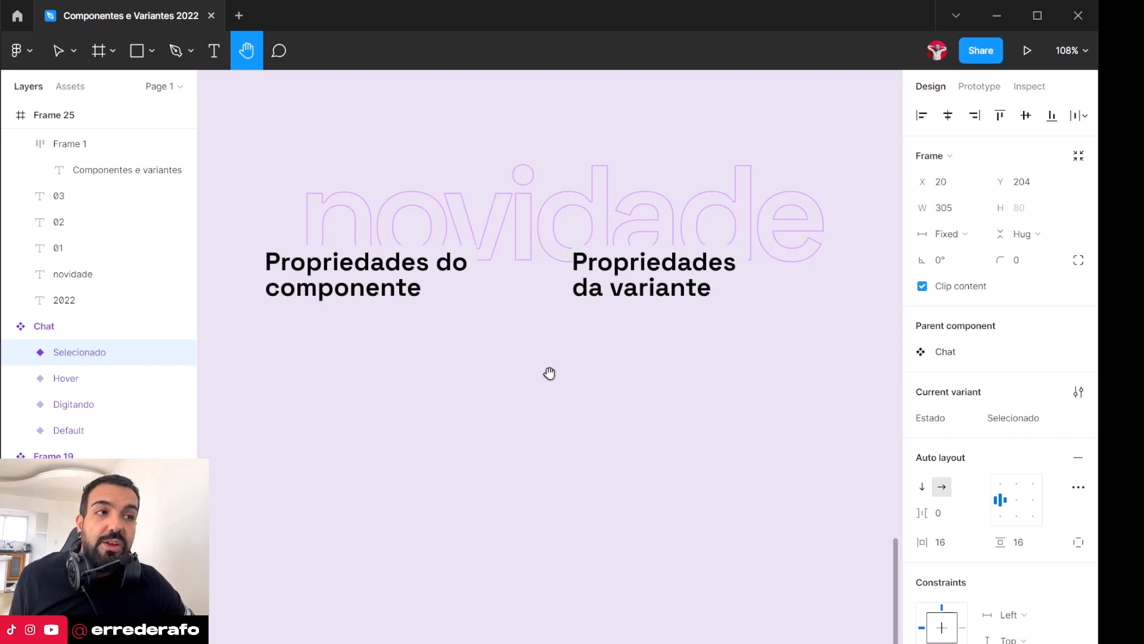
{"action": "scroll", "coordinate": [549, 373], "scroll_direction": "down", "scroll_amount": 1}
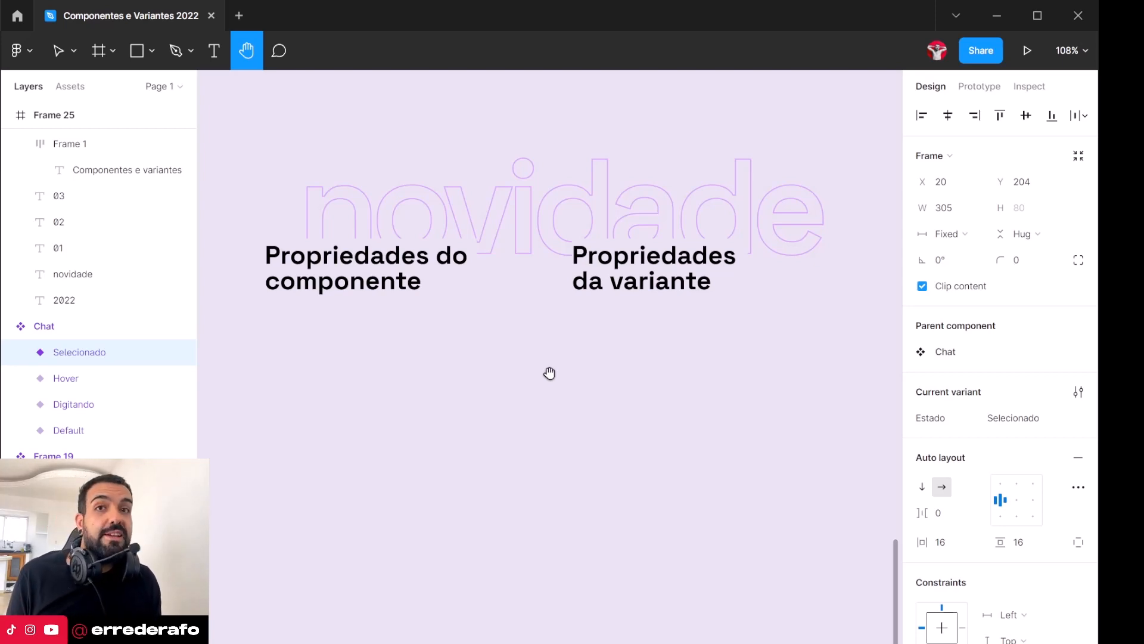
{"action": "key", "text": "v"}
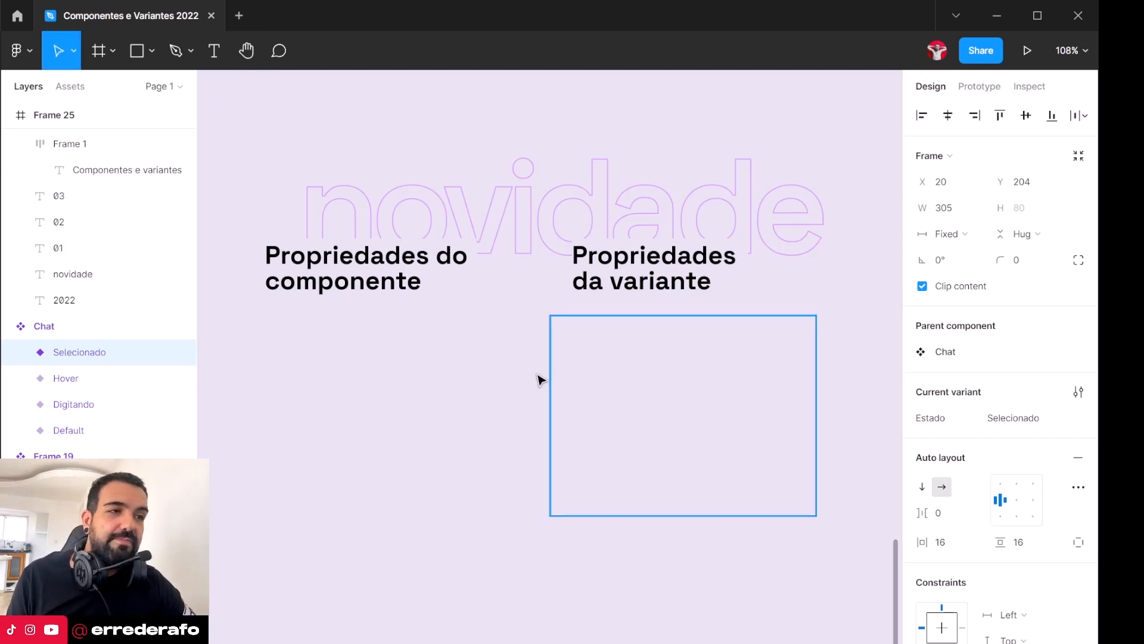
{"action": "left_click", "coordinate": [395, 370]}
{"action": "scroll", "coordinate": [281, 439], "scroll_direction": "up", "scroll_amount": 1}
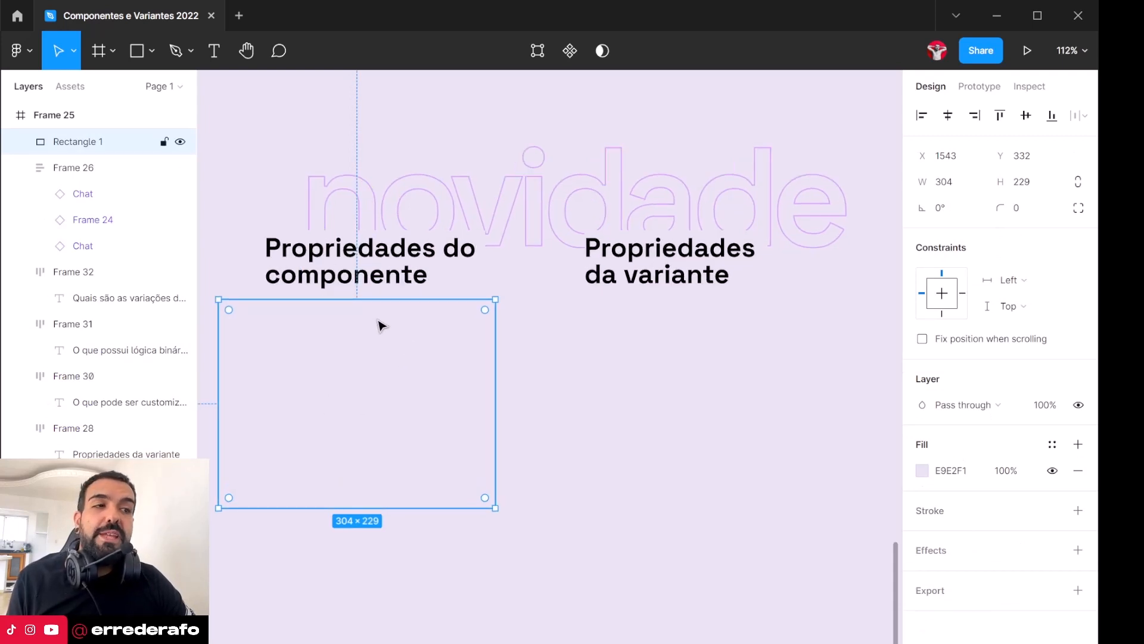
{"action": "left_click_drag", "start_coordinate": [391, 302], "coordinate": [388, 401]}
Step: Reduce the same cover rectangle to about 37 high to uncover the "Lógica binária" text, and deselect it
{"action": "scroll", "coordinate": [284, 383], "scroll_direction": "up", "scroll_amount": 5}
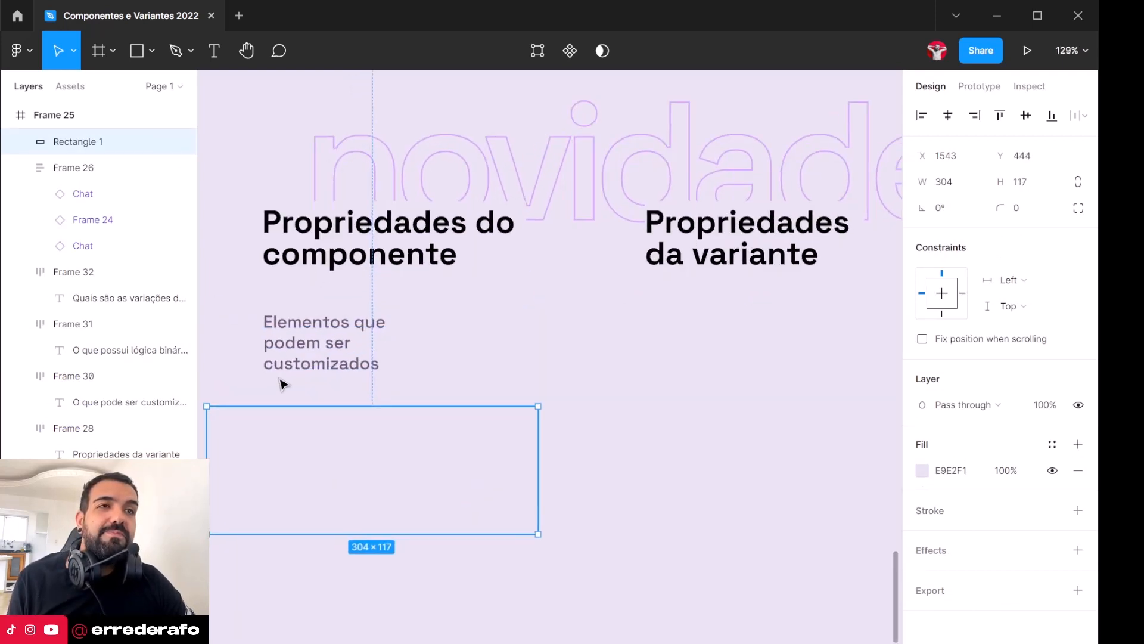
{"action": "left_click_drag", "start_coordinate": [519, 338], "coordinate": [619, 357]}
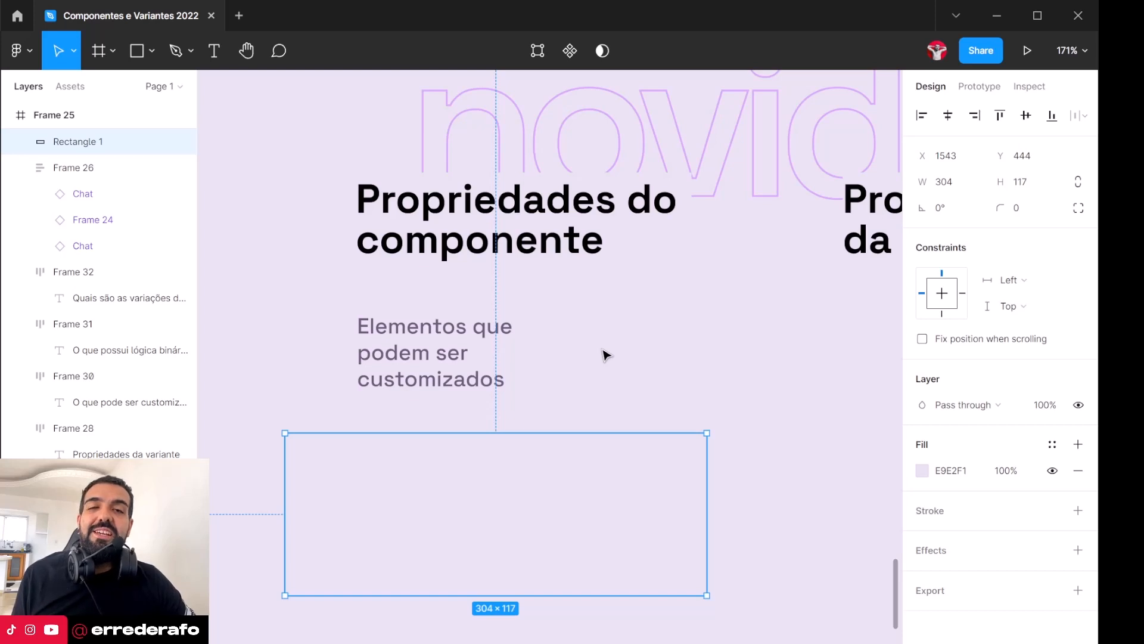
{"action": "scroll", "coordinate": [604, 354], "scroll_direction": "up", "scroll_amount": 1}
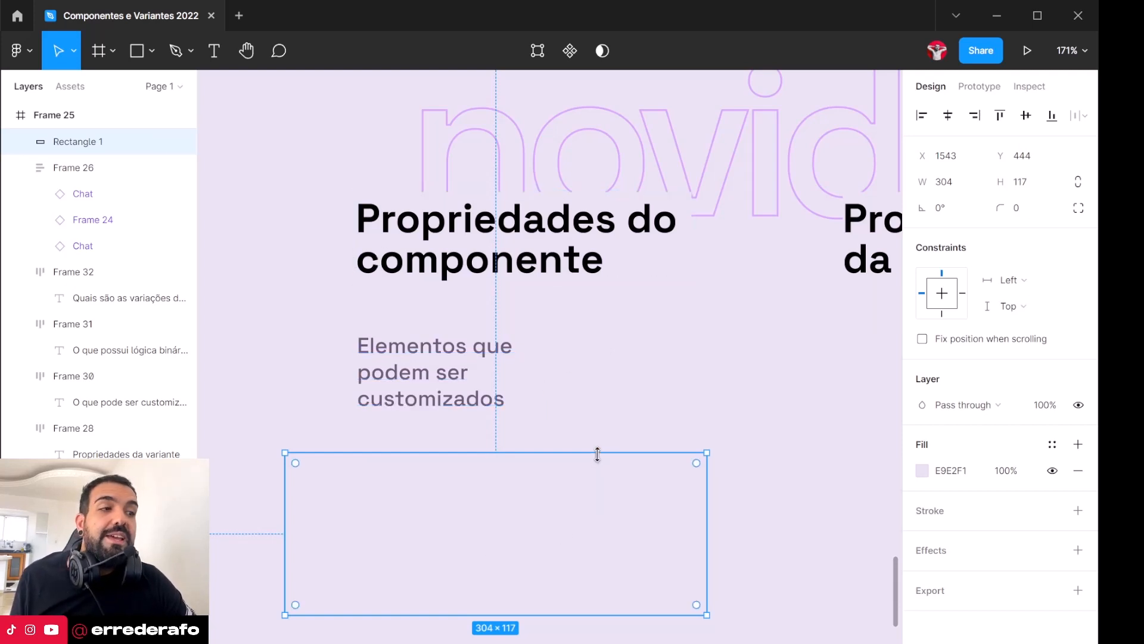
{"action": "left_click_drag", "start_coordinate": [597, 453], "coordinate": [603, 563]}
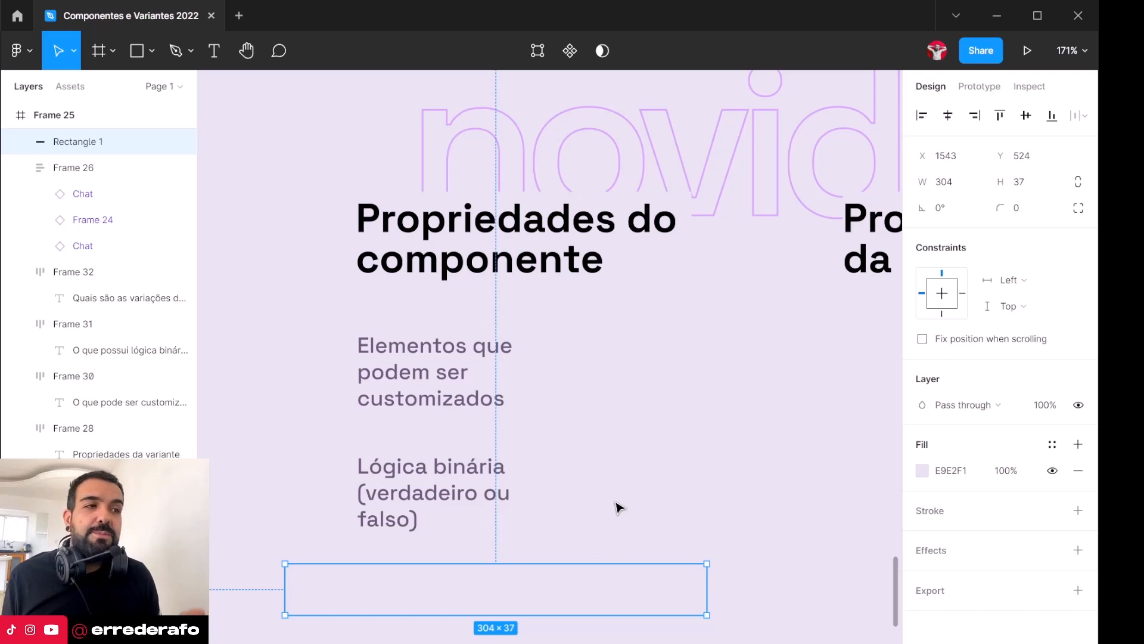
{"action": "left_click", "coordinate": [618, 504]}
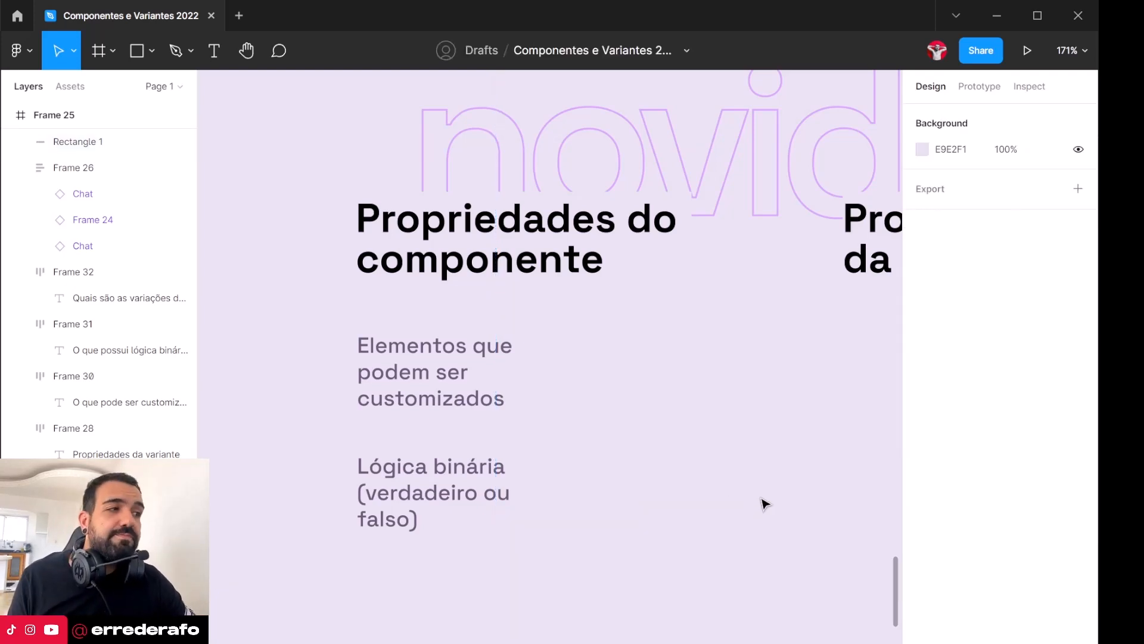
Step: Shrink the cover rectangle under "Propriedades da variante" downward to about 35 high, uncovering both the styles and the states texts
{"action": "left_click_drag", "start_coordinate": [782, 497], "coordinate": [458, 491]}
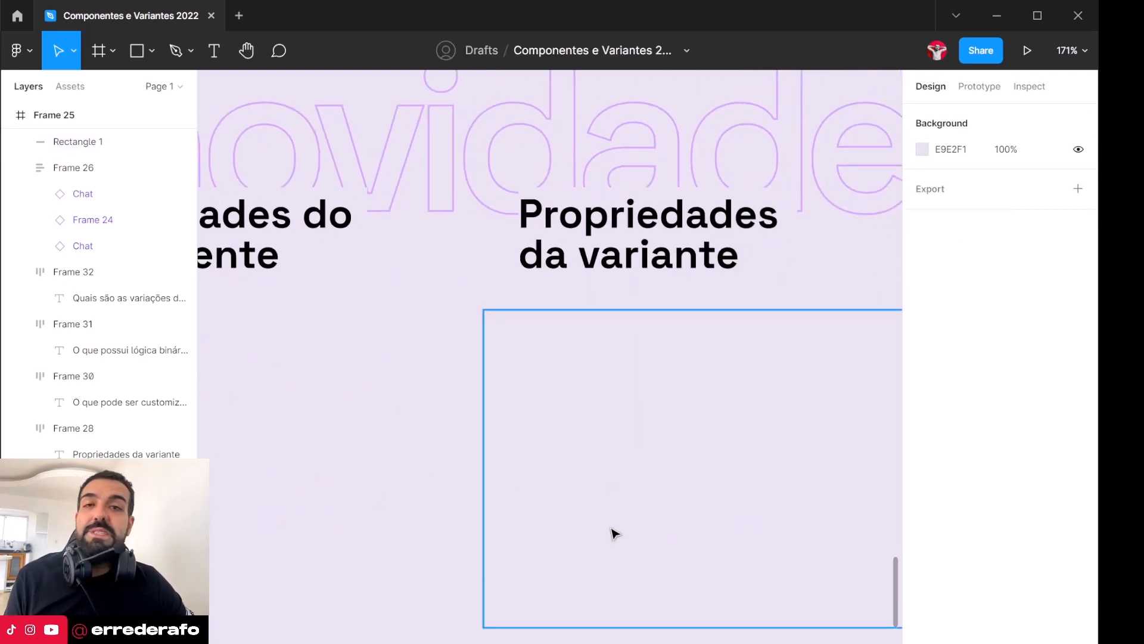
{"action": "left_click_drag", "start_coordinate": [745, 423], "coordinate": [624, 406]}
{"action": "left_click", "coordinate": [627, 401]}
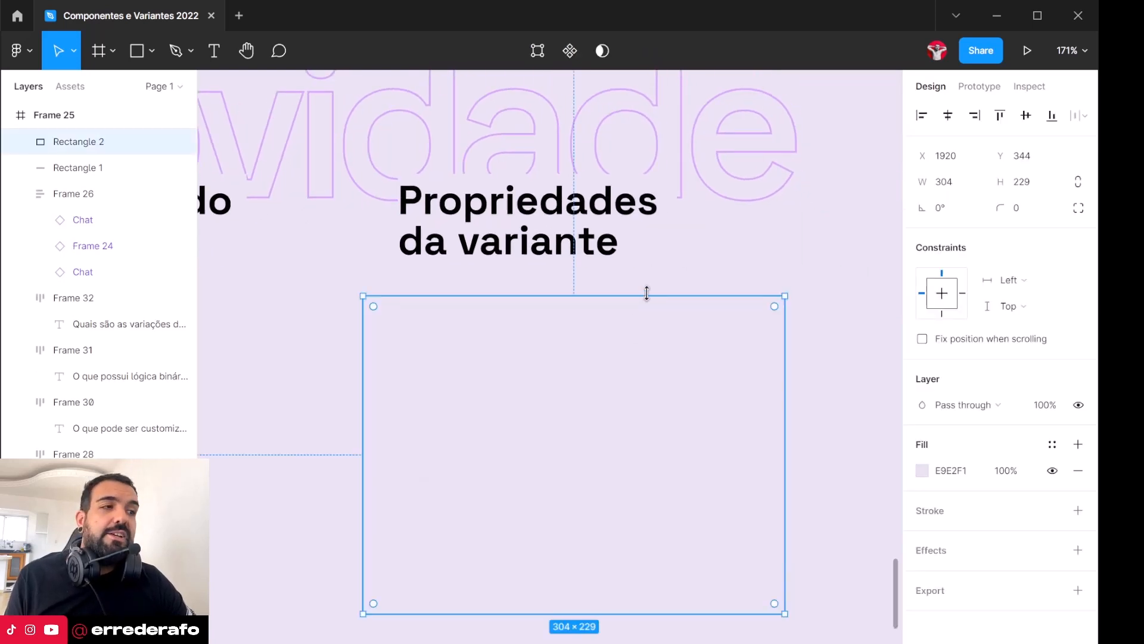
{"action": "left_click_drag", "start_coordinate": [646, 296], "coordinate": [656, 419]}
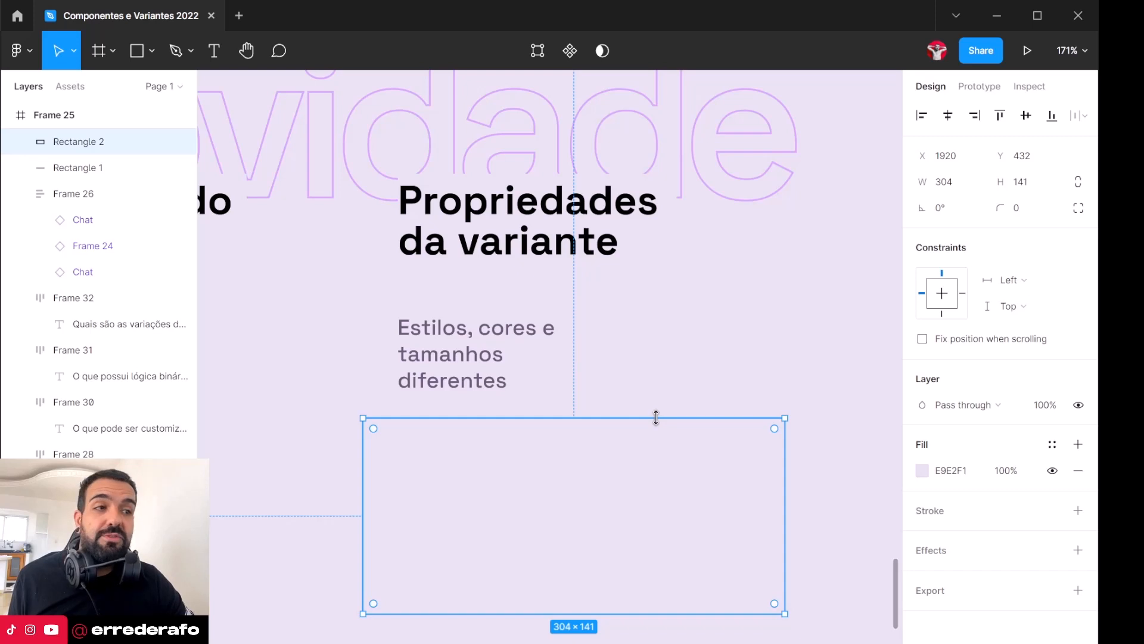
{"action": "left_click_drag", "start_coordinate": [657, 417], "coordinate": [665, 564]}
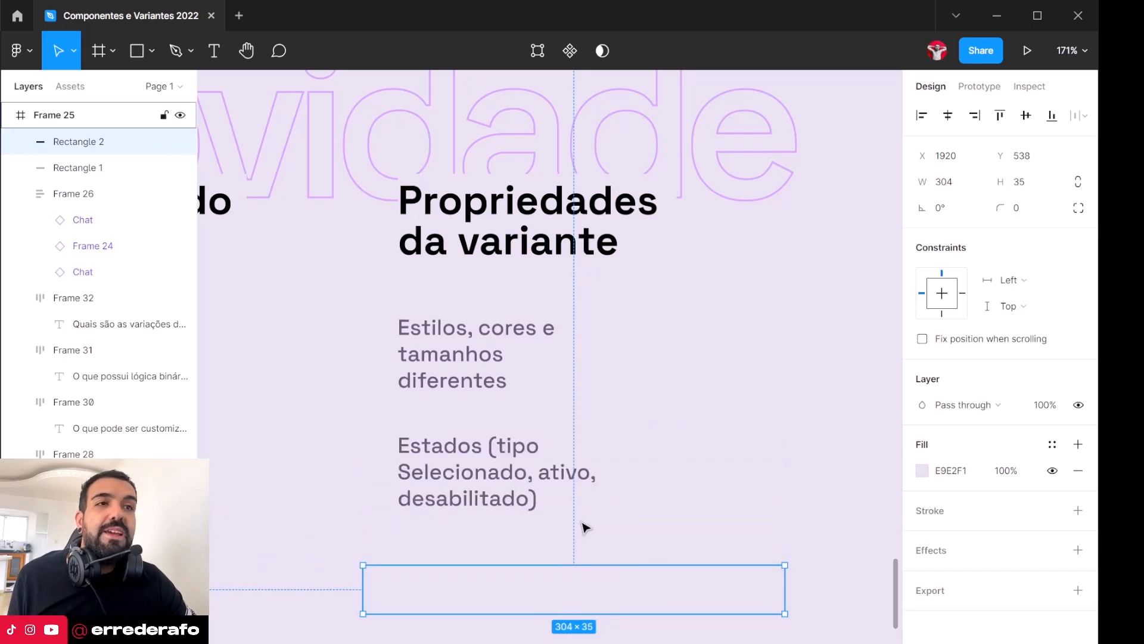
Step: Turn the chat item frame under "O que pode ser customizável?" in the "Na prática" section into a component
{"action": "scroll", "coordinate": [584, 526], "scroll_direction": "up", "scroll_amount": 1}
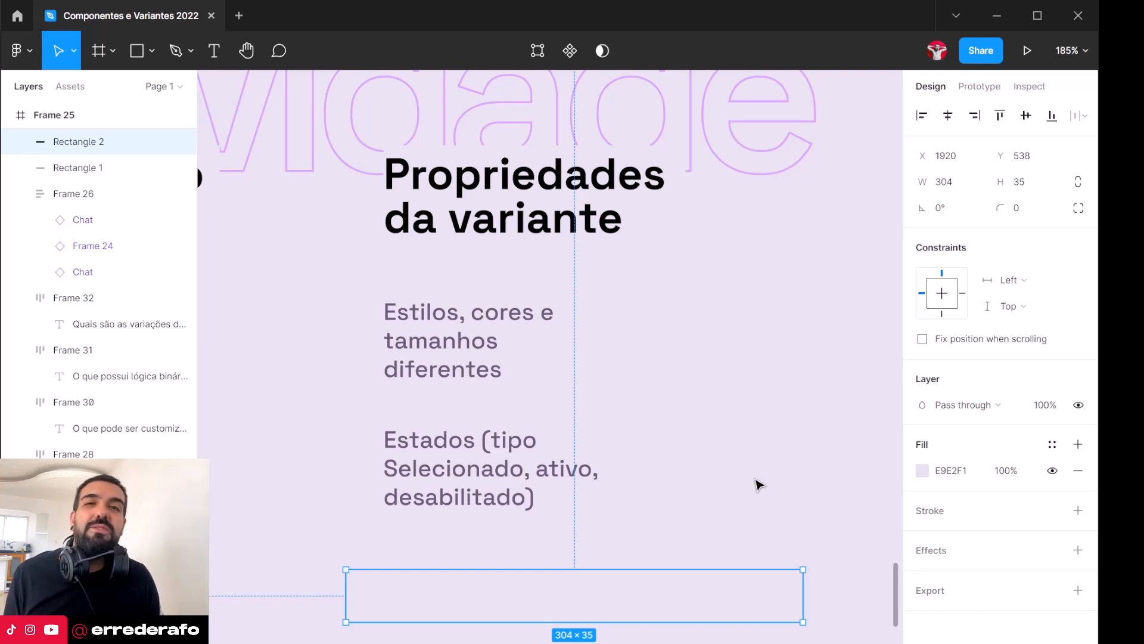
{"action": "scroll", "coordinate": [760, 484], "scroll_direction": "down", "scroll_amount": 5}
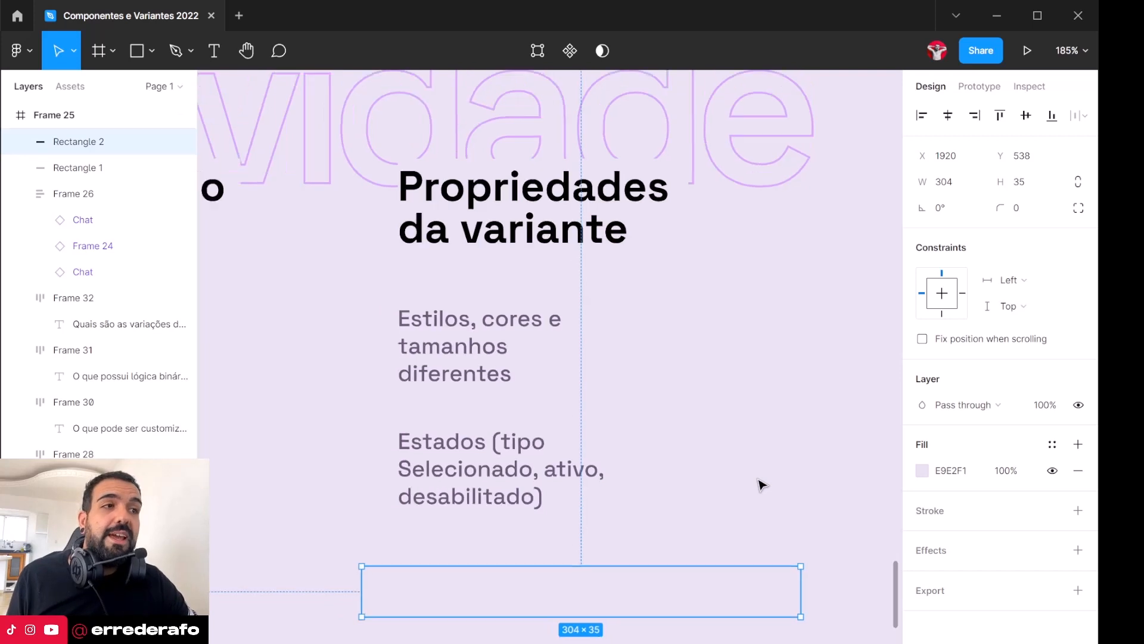
{"action": "scroll", "coordinate": [760, 484], "scroll_direction": "down", "scroll_amount": 4}
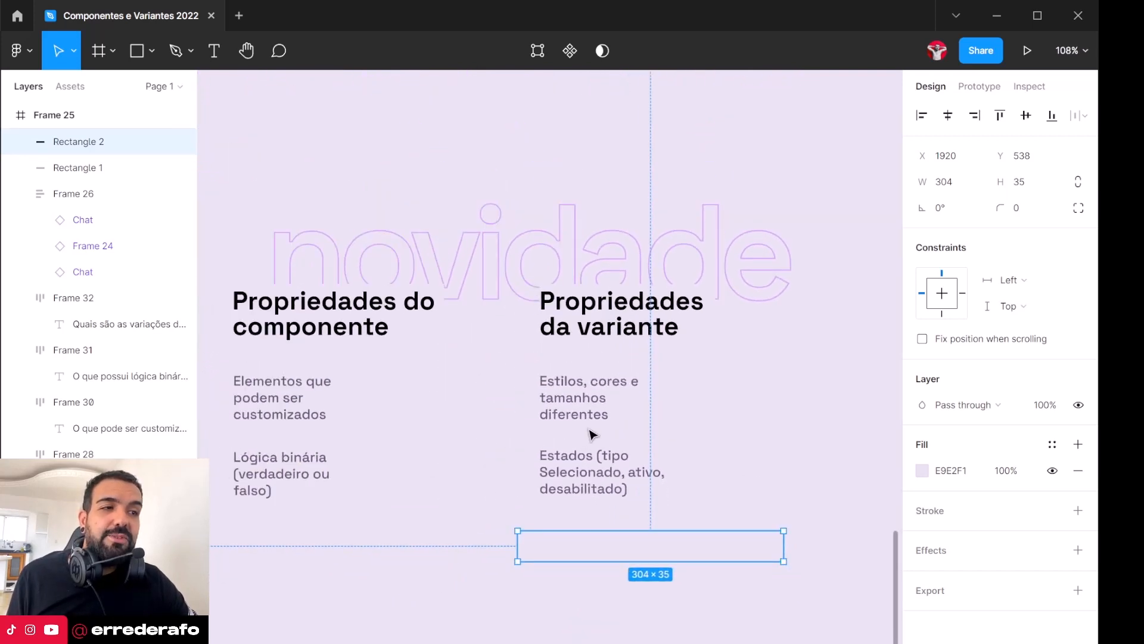
{"action": "left_click_drag", "start_coordinate": [400, 429], "coordinate": [418, 427]}
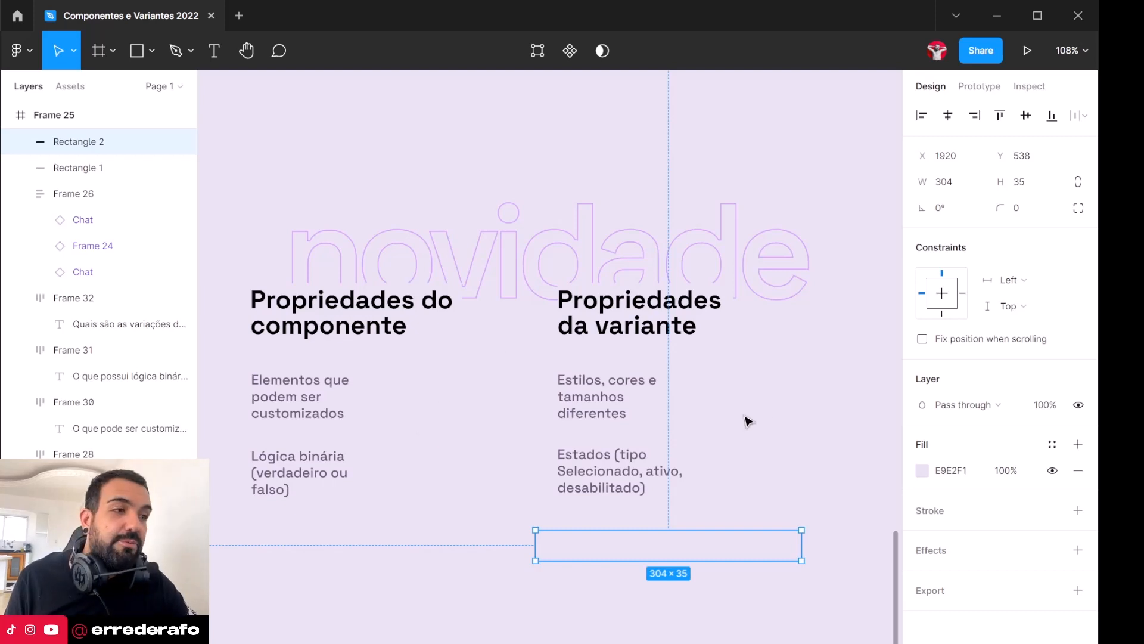
{"action": "left_click_drag", "start_coordinate": [825, 409], "coordinate": [452, 400]}
{"action": "left_click_drag", "start_coordinate": [680, 399], "coordinate": [339, 381]}
{"action": "scroll", "coordinate": [572, 557], "scroll_direction": "up", "scroll_amount": 4}
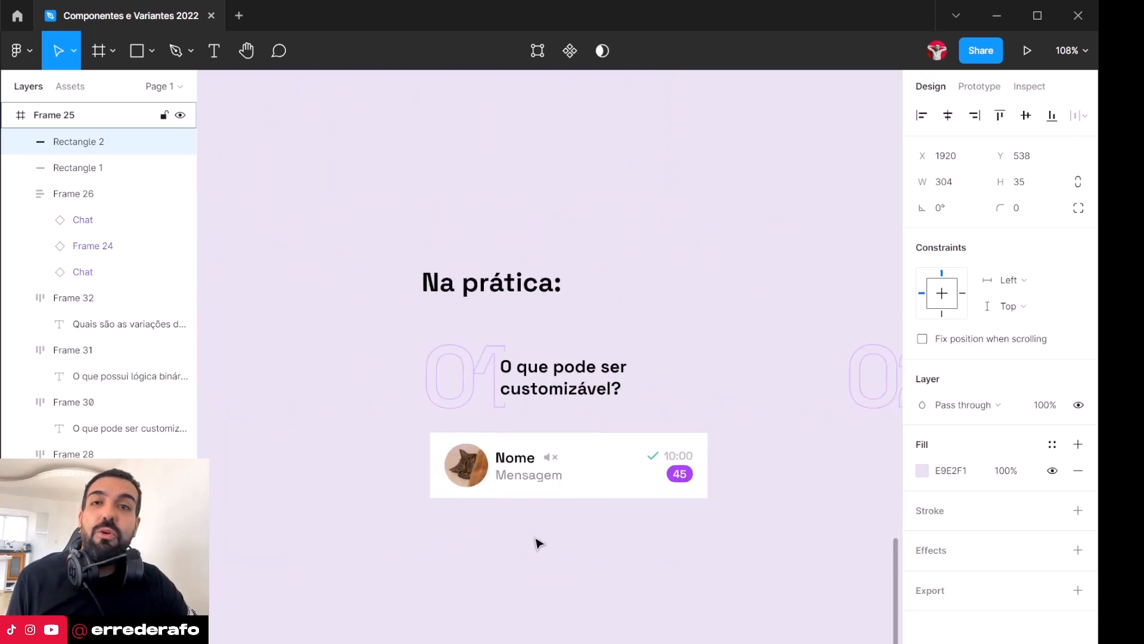
{"action": "scroll", "coordinate": [583, 564], "scroll_direction": "up", "scroll_amount": 2}
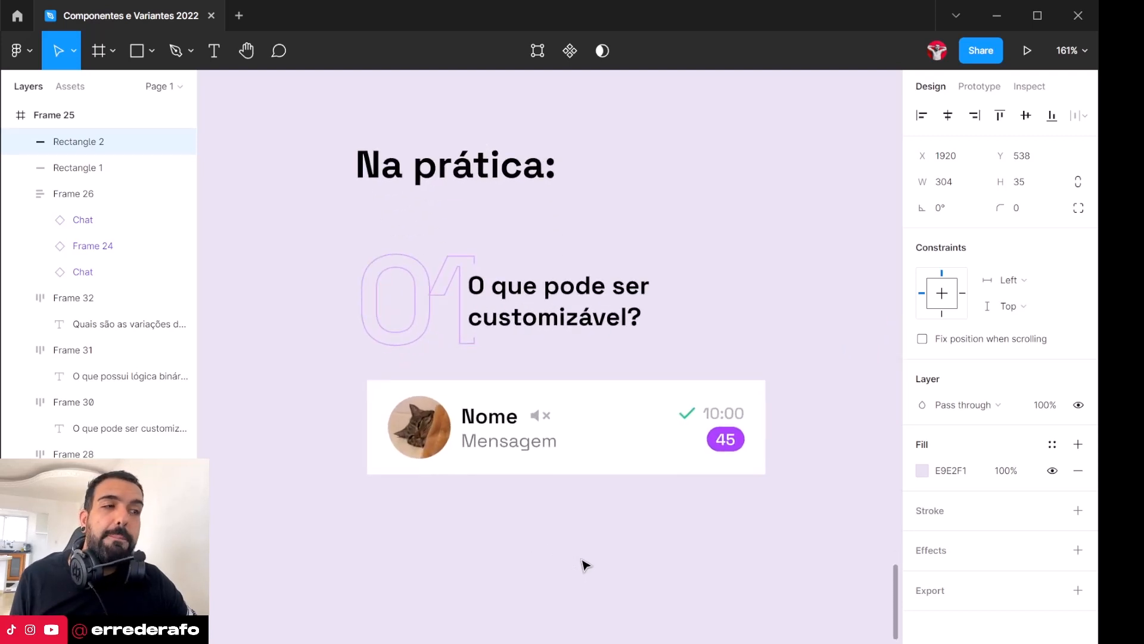
{"action": "left_click", "coordinate": [560, 446]}
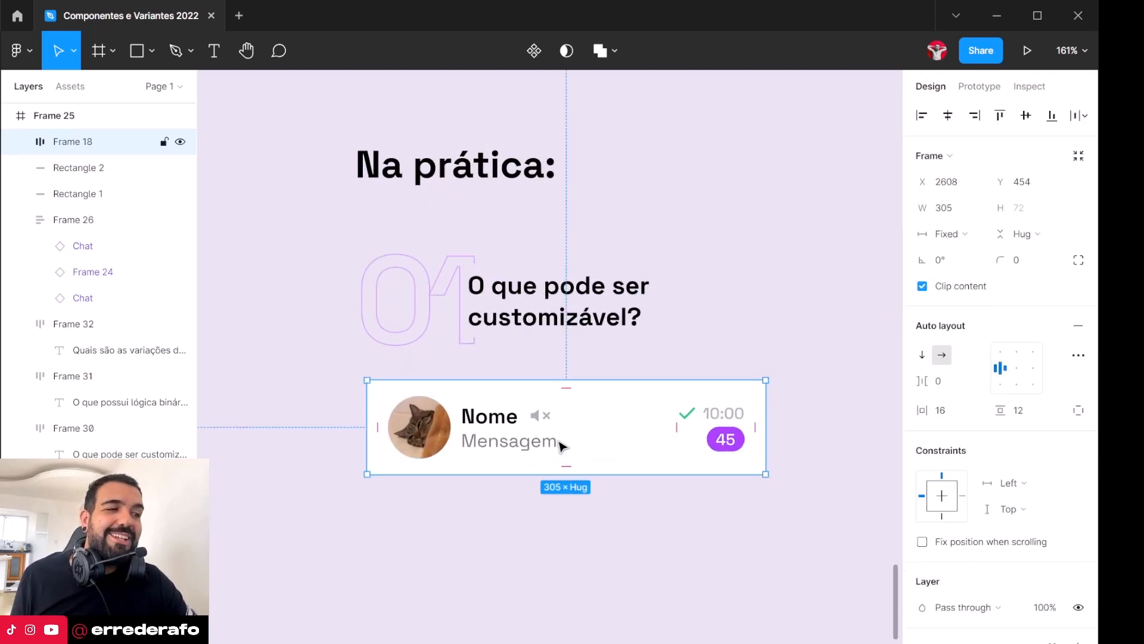
{"action": "left_click", "coordinate": [533, 53]}
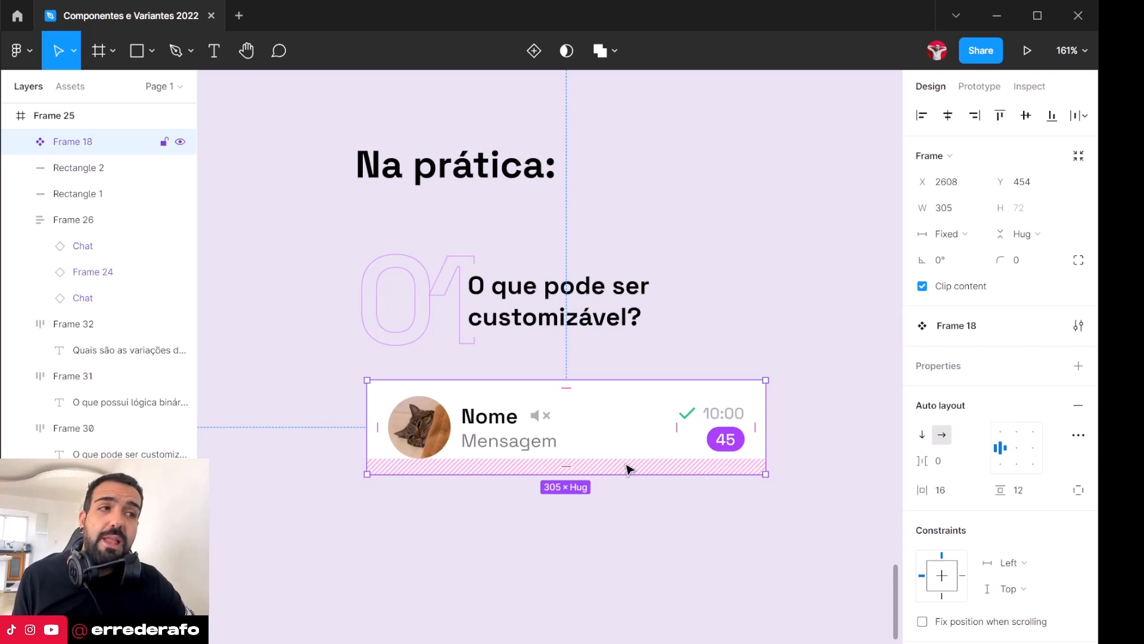
Step: Examine the new component's Nome text and the properties of the second chat item in the chat list
{"action": "scroll", "coordinate": [626, 541], "scroll_direction": "up", "scroll_amount": 5}
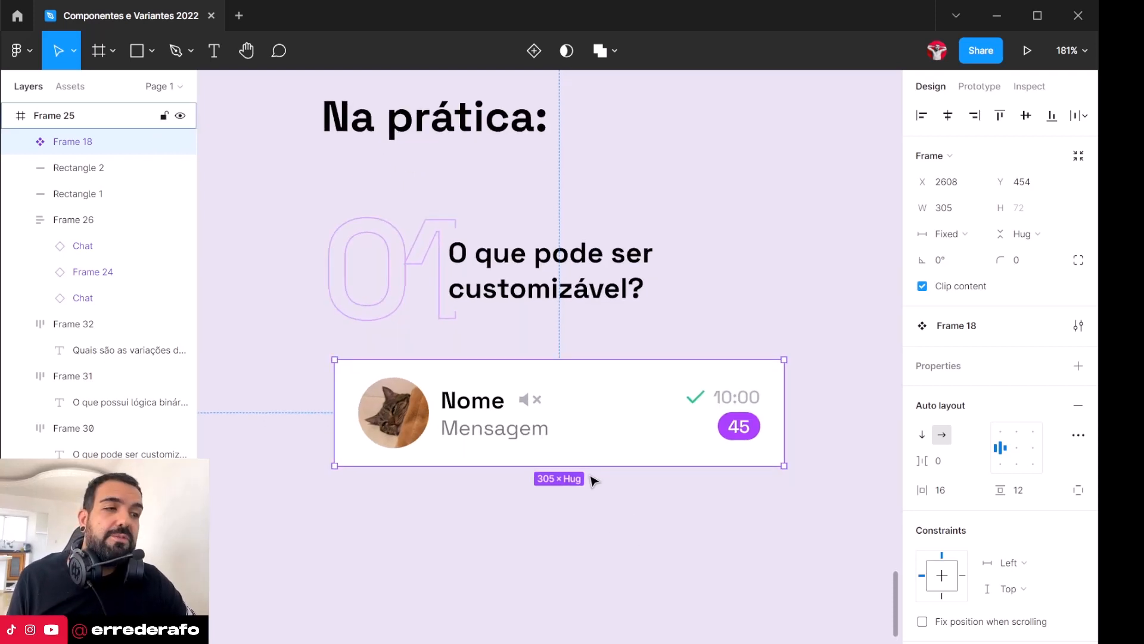
{"action": "left_click", "coordinate": [460, 395], "text": "ctrl"}
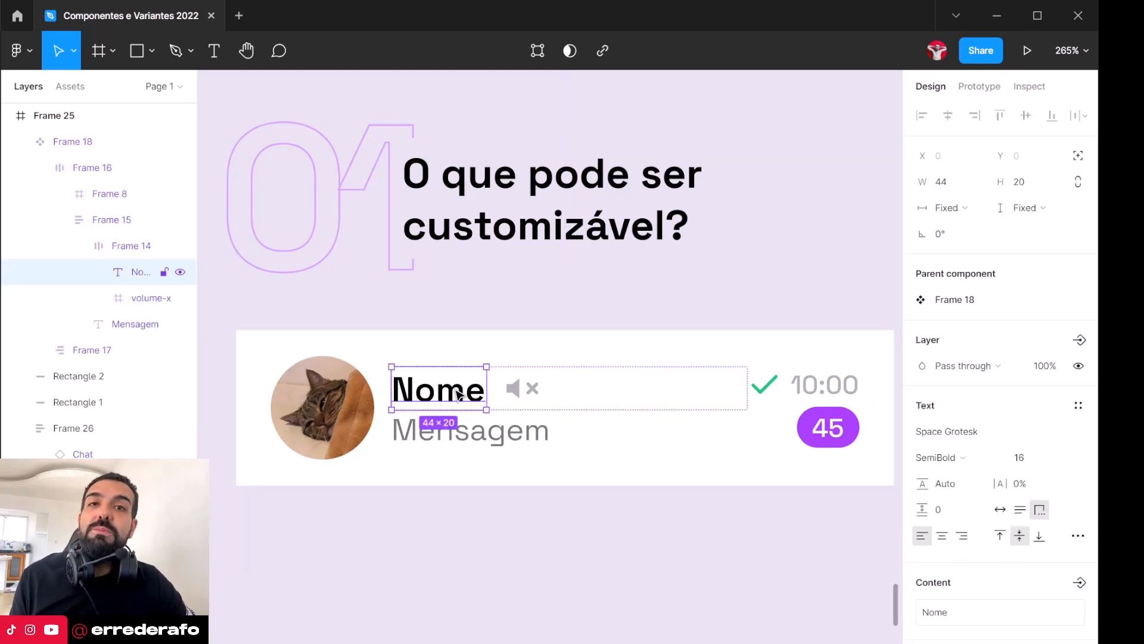
{"action": "scroll", "coordinate": [465, 394], "scroll_direction": "down", "scroll_amount": 10}
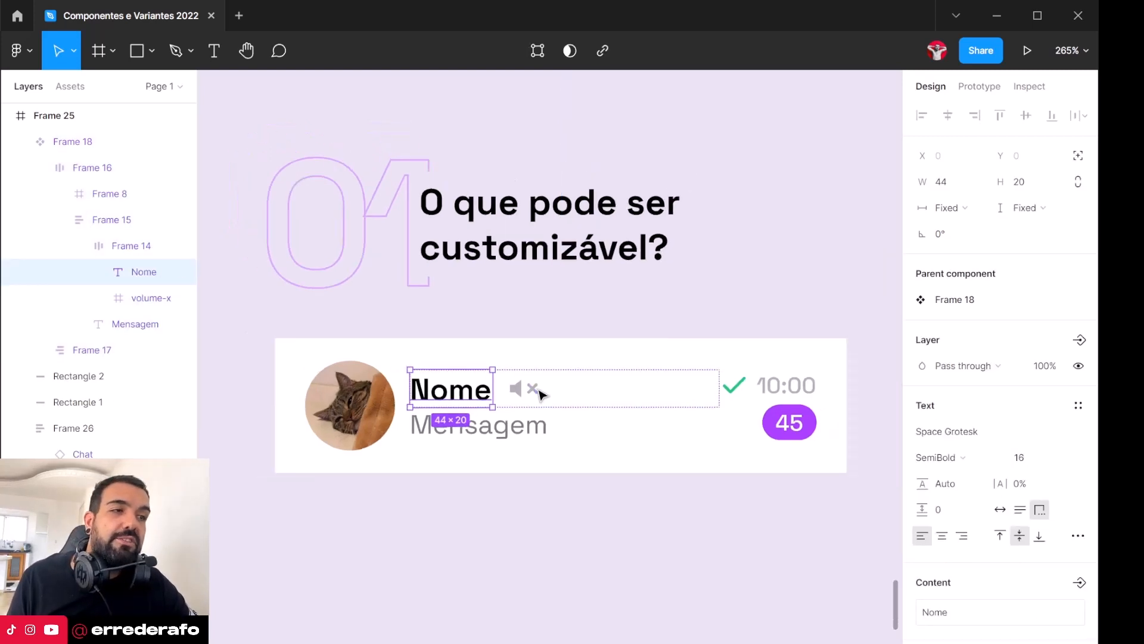
{"action": "scroll", "coordinate": [530, 395], "scroll_direction": "down", "scroll_amount": 1}
{"action": "left_click_drag", "start_coordinate": [429, 470], "coordinate": [1061, 499]}
{"action": "left_click_drag", "start_coordinate": [540, 524], "coordinate": [1044, 537]}
{"action": "scroll", "coordinate": [641, 435], "scroll_direction": "up", "scroll_amount": 7}
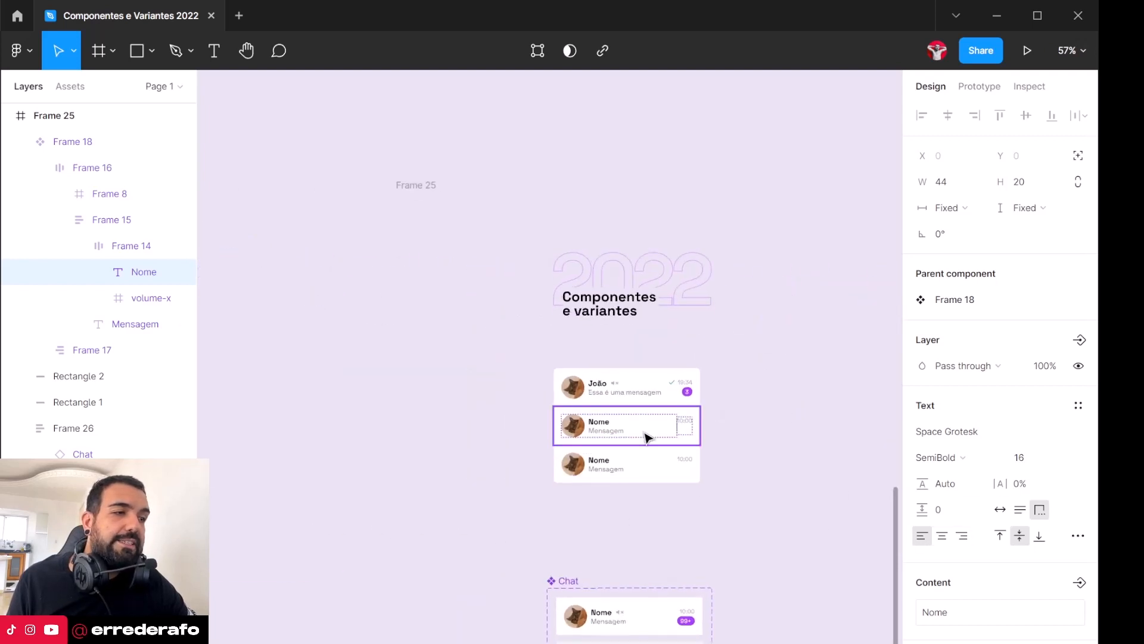
{"action": "left_click", "coordinate": [635, 432]}
{"action": "left_click", "coordinate": [637, 437]}
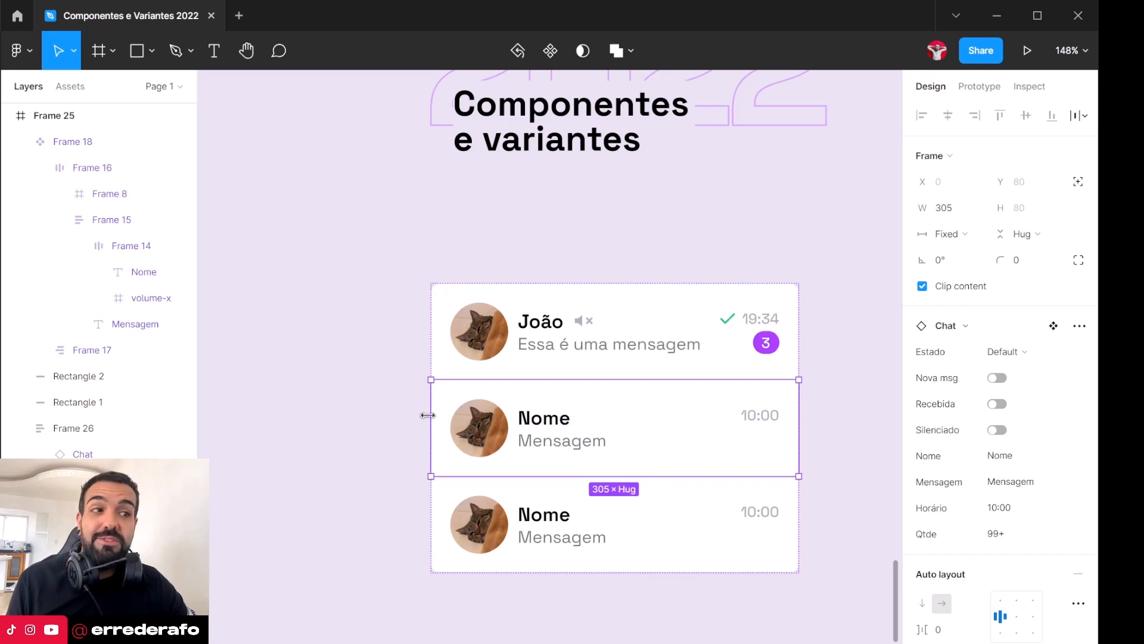
Step: Set the content of the new component's Nome text to "Qualquer coisa" and make its width hug the contents
{"action": "scroll", "coordinate": [413, 426], "scroll_direction": "down", "scroll_amount": 7}
{"action": "scroll", "coordinate": [414, 427], "scroll_direction": "down", "scroll_amount": 3}
{"action": "left_click_drag", "start_coordinate": [785, 509], "coordinate": [263, 503]}
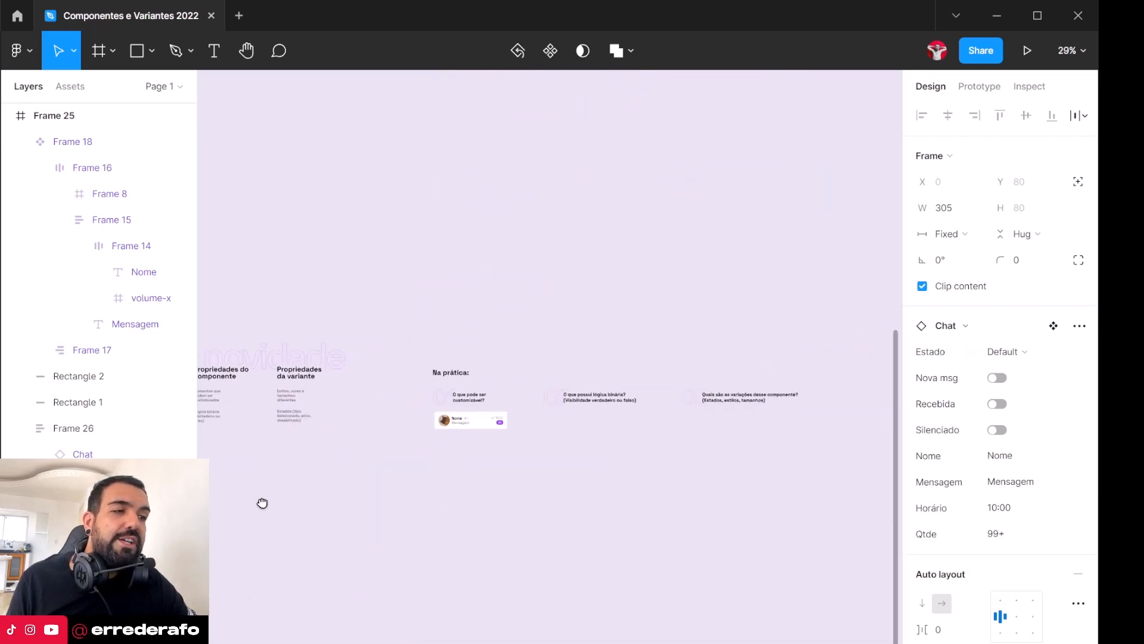
{"action": "scroll", "coordinate": [429, 447], "scroll_direction": "up", "scroll_amount": 7}
{"action": "scroll", "coordinate": [470, 382], "scroll_direction": "up", "scroll_amount": 6}
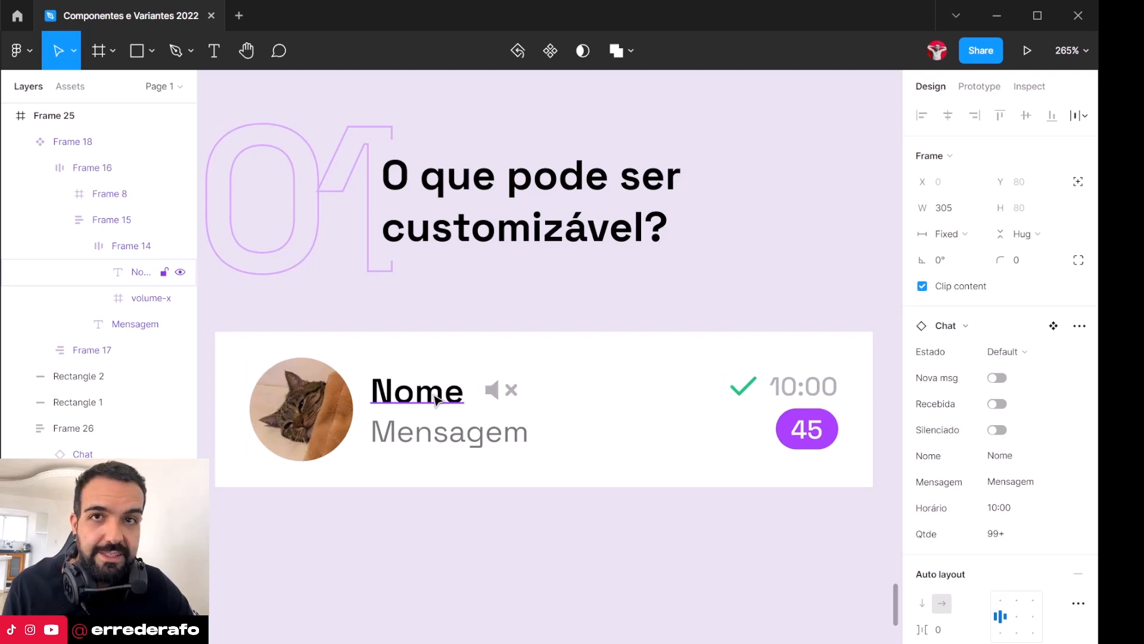
{"action": "left_click", "coordinate": [435, 400]}
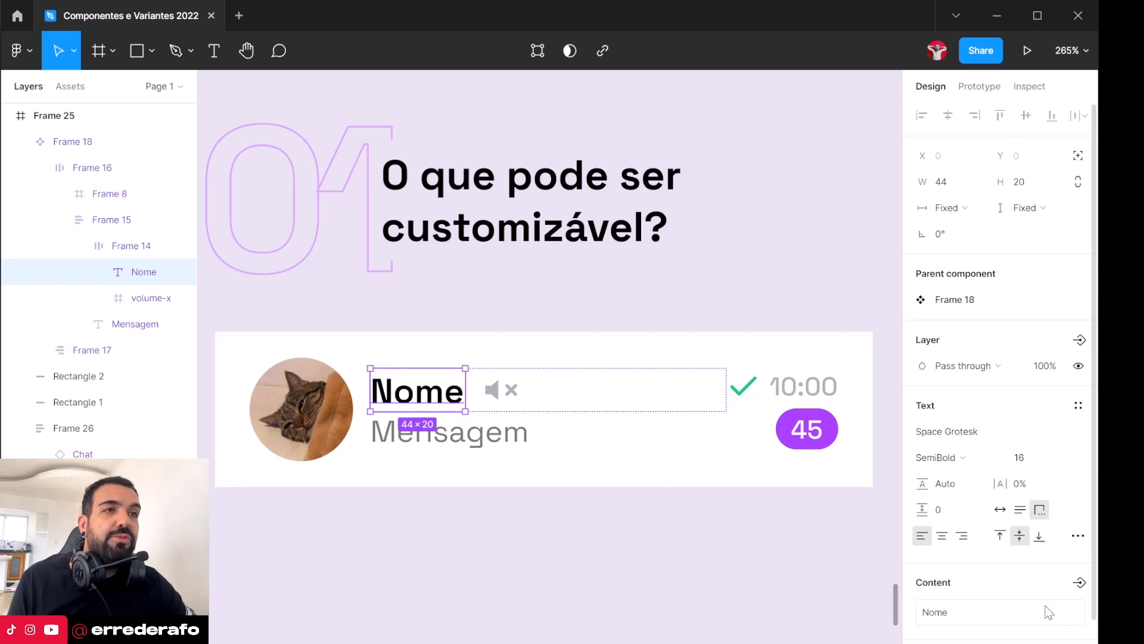
{"action": "scroll", "coordinate": [1012, 604], "scroll_direction": "down", "scroll_amount": 3}
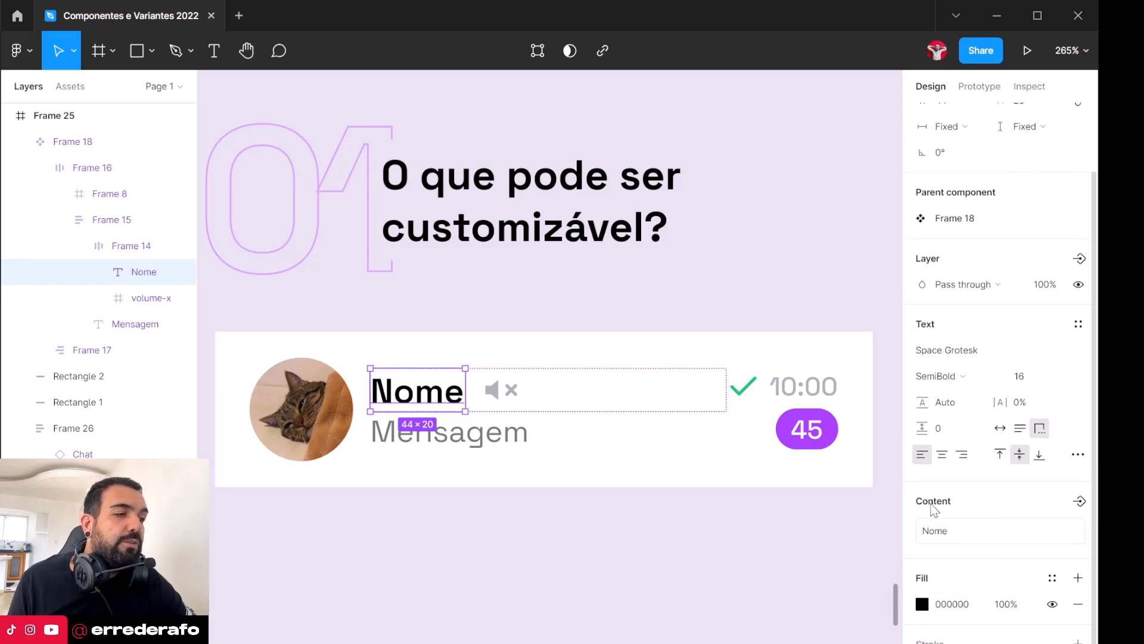
{"action": "left_click", "coordinate": [938, 533]}
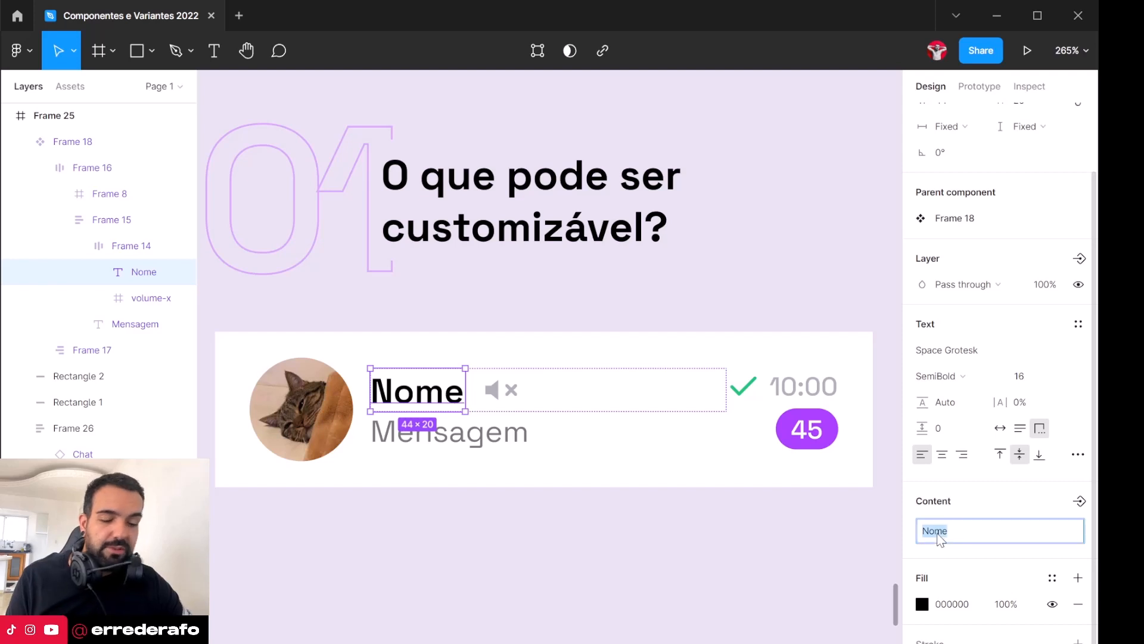
{"action": "type", "text": "Qualquer coisa"}
{"action": "key", "text": "Return"}
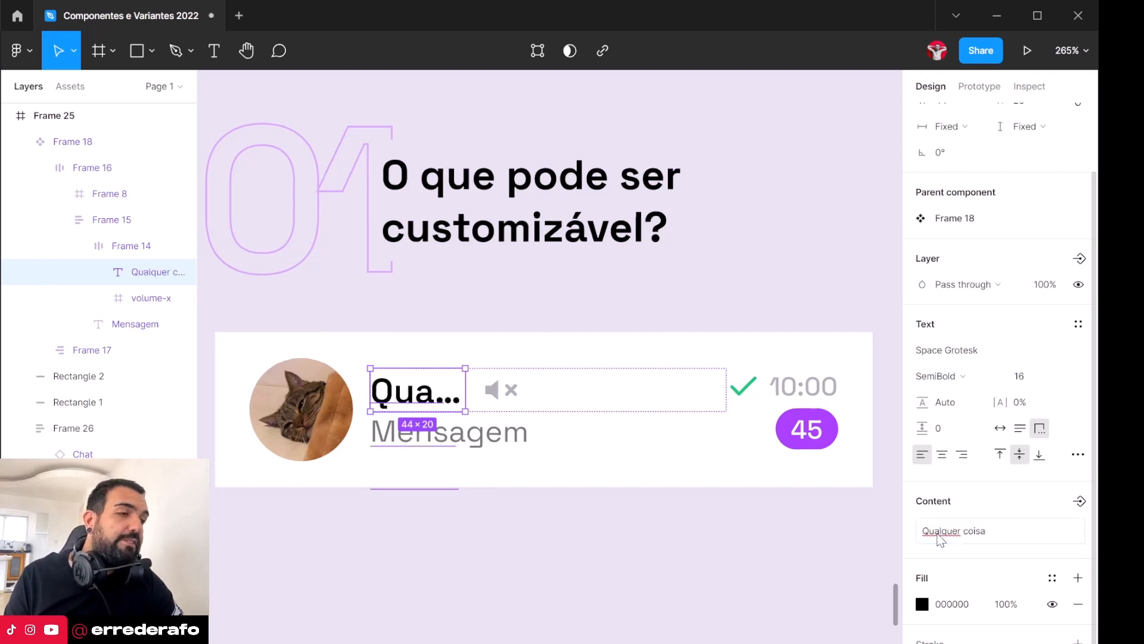
{"action": "left_click", "coordinate": [975, 127]}
{"action": "left_click", "coordinate": [979, 143]}
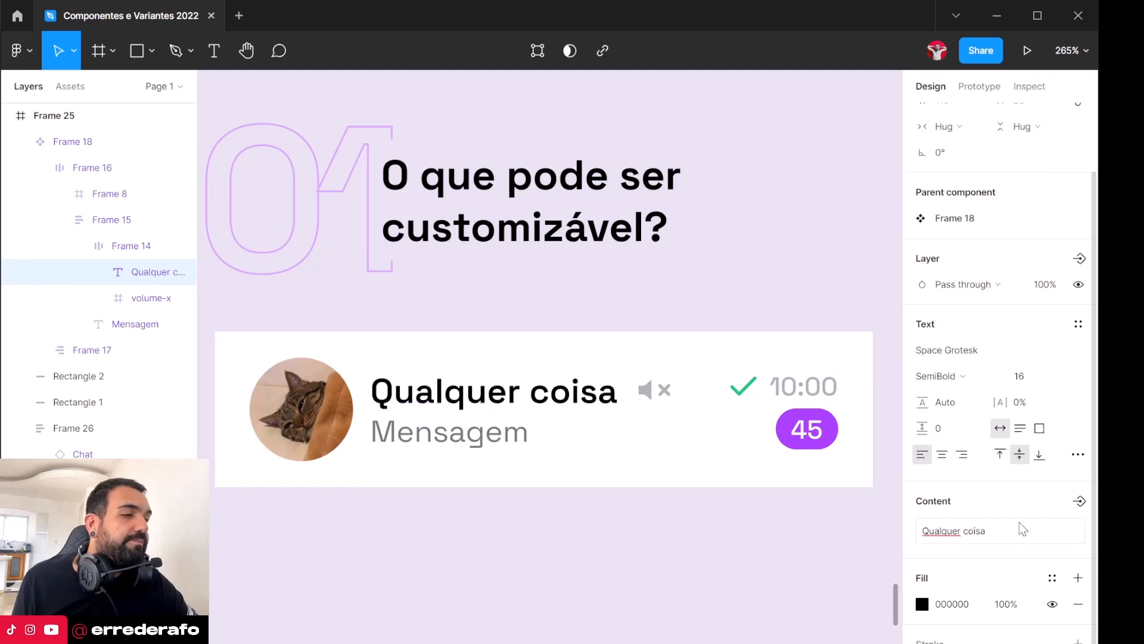
Step: Create a text property named "Nome" with the value "Nome da pessoa" from the name text's content in the chat component
{"action": "left_click", "coordinate": [1002, 533]}
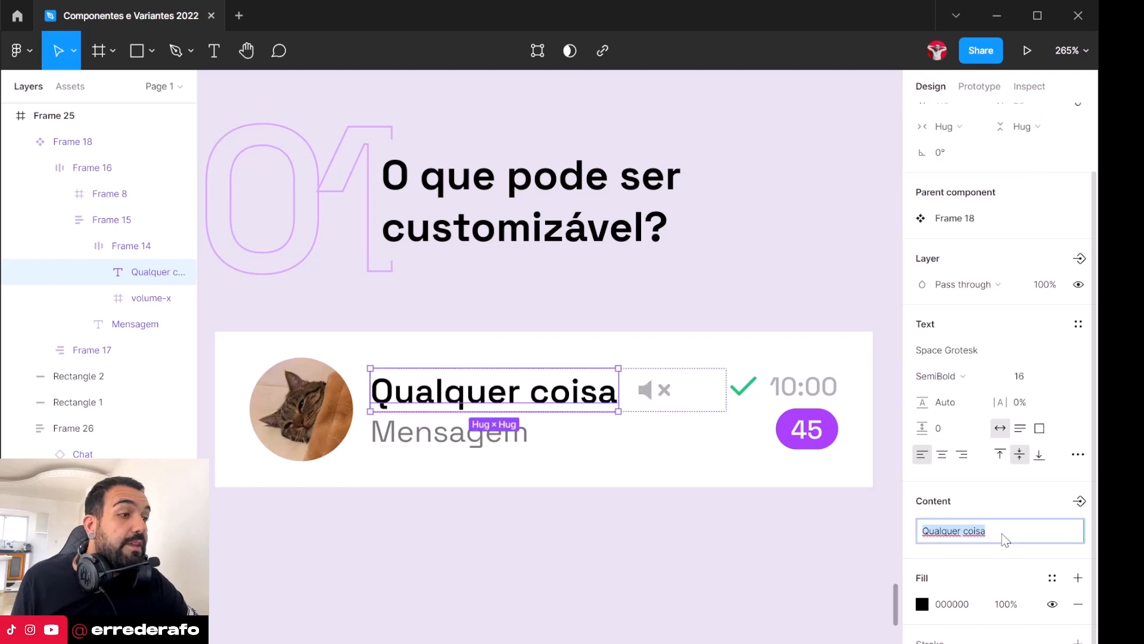
{"action": "left_click", "coordinate": [1081, 502]}
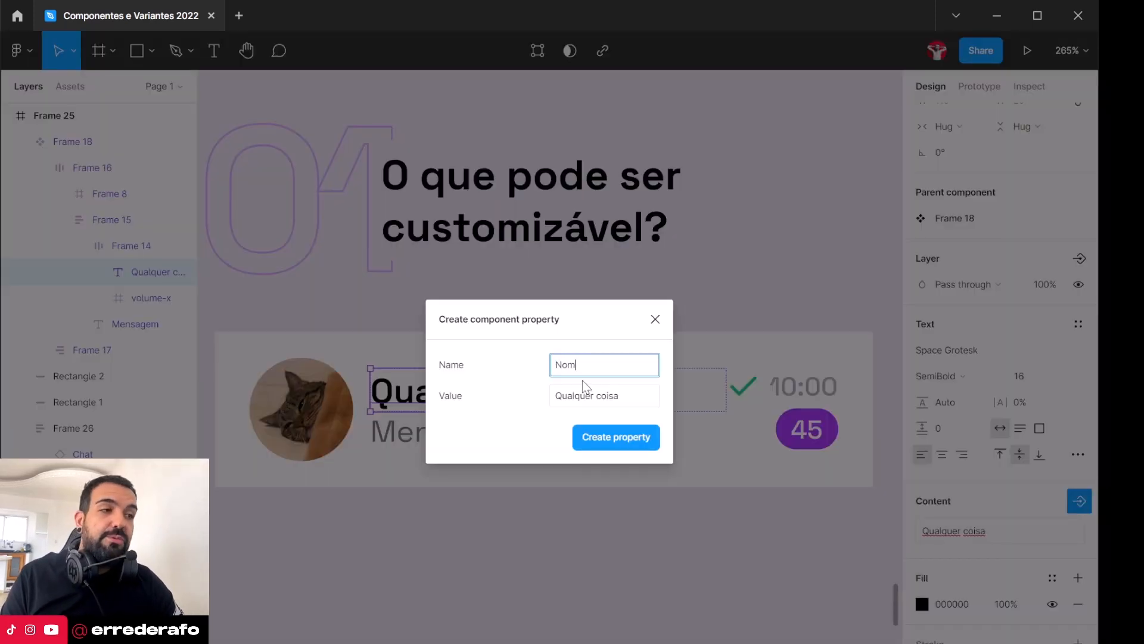
{"action": "left_click", "coordinate": [588, 404]}
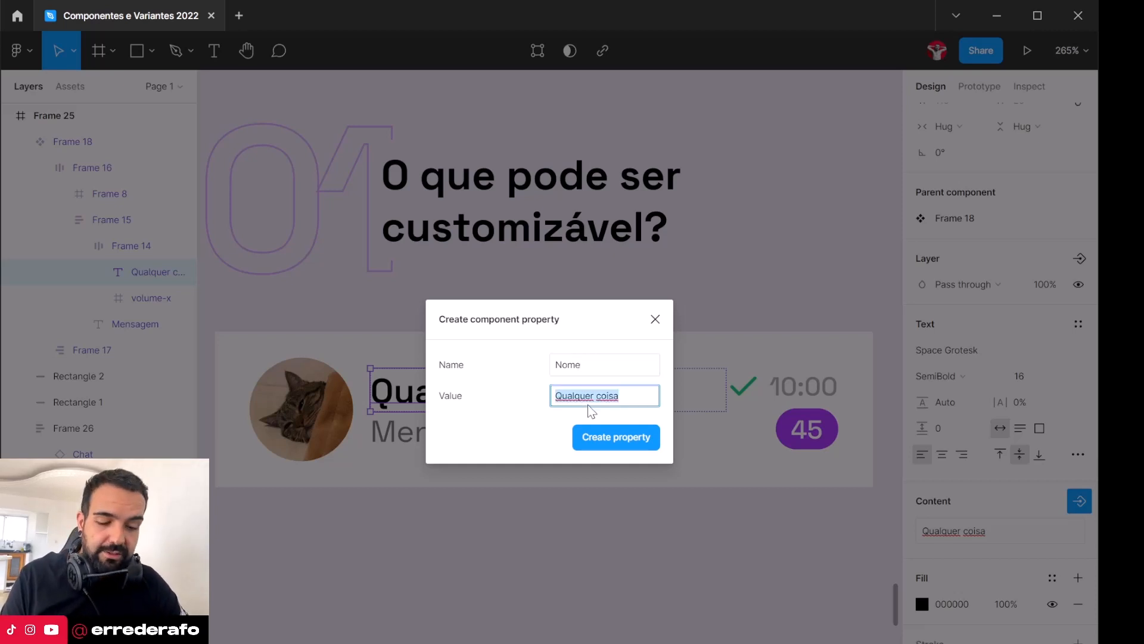
{"action": "type", "text": "Nome da pessoa"}
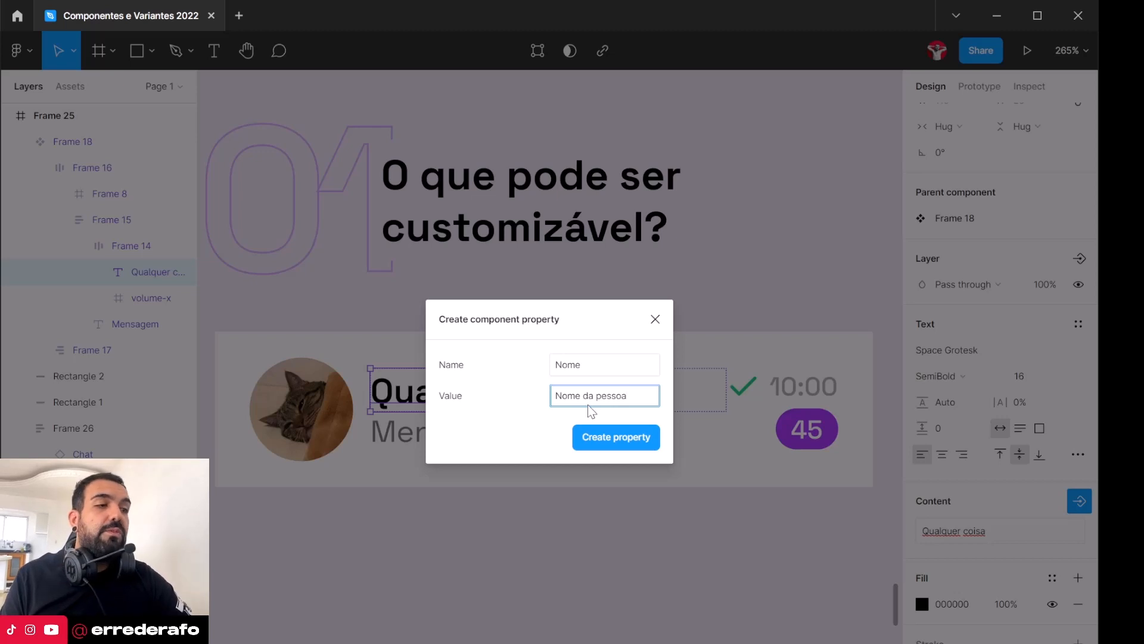
{"action": "left_click", "coordinate": [626, 438]}
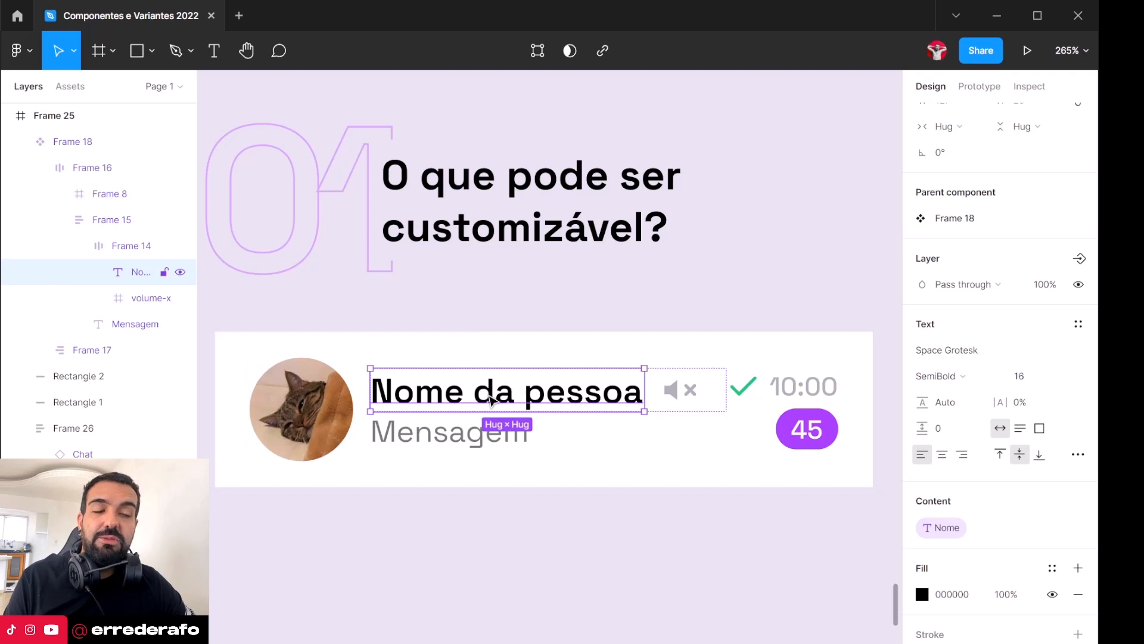
{"action": "left_click", "coordinate": [563, 308]}
{"action": "left_click", "coordinate": [495, 346]}
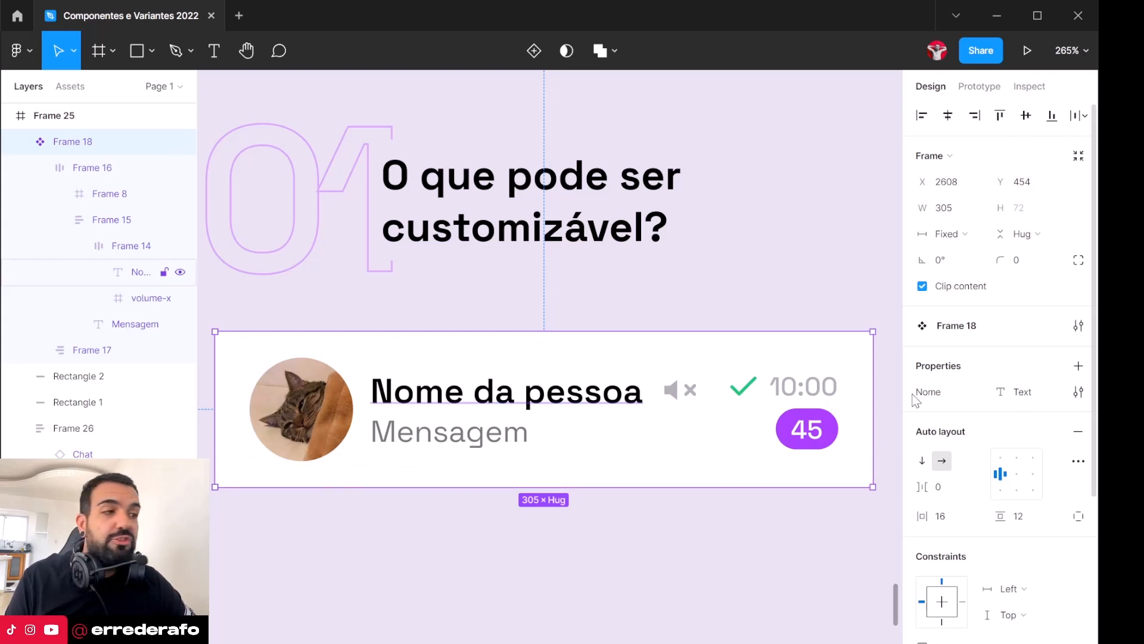
Step: Create a text property named "Mensagem" with the value "Texto da mensagem" from the message text in the chat component
{"action": "left_click", "coordinate": [414, 442], "text": "ctrl"}
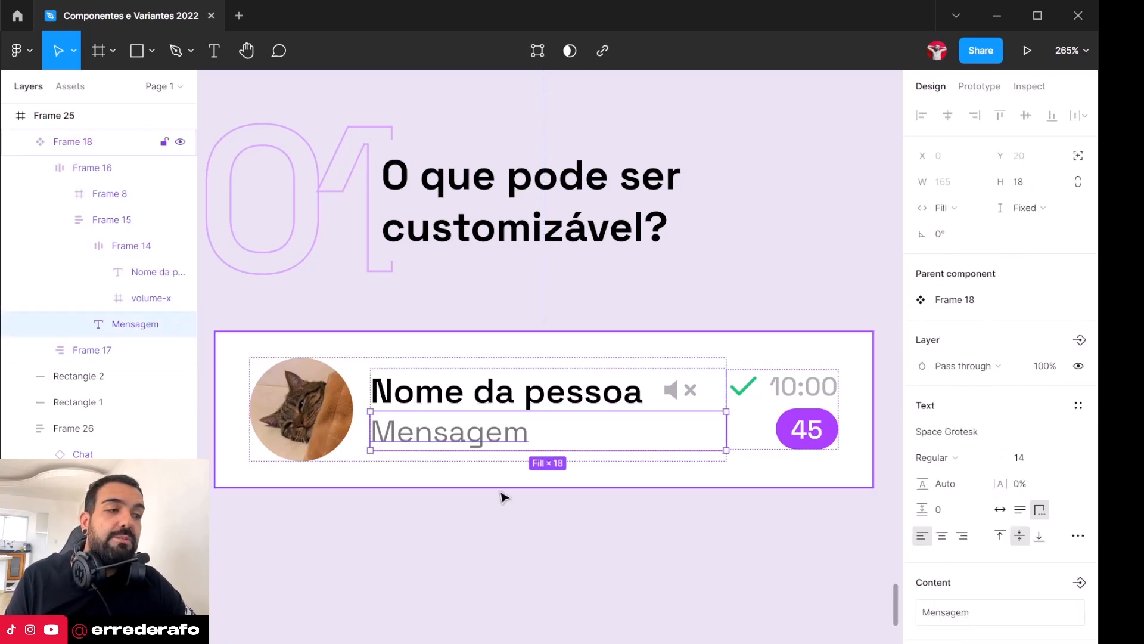
{"action": "left_click", "coordinate": [1080, 583]}
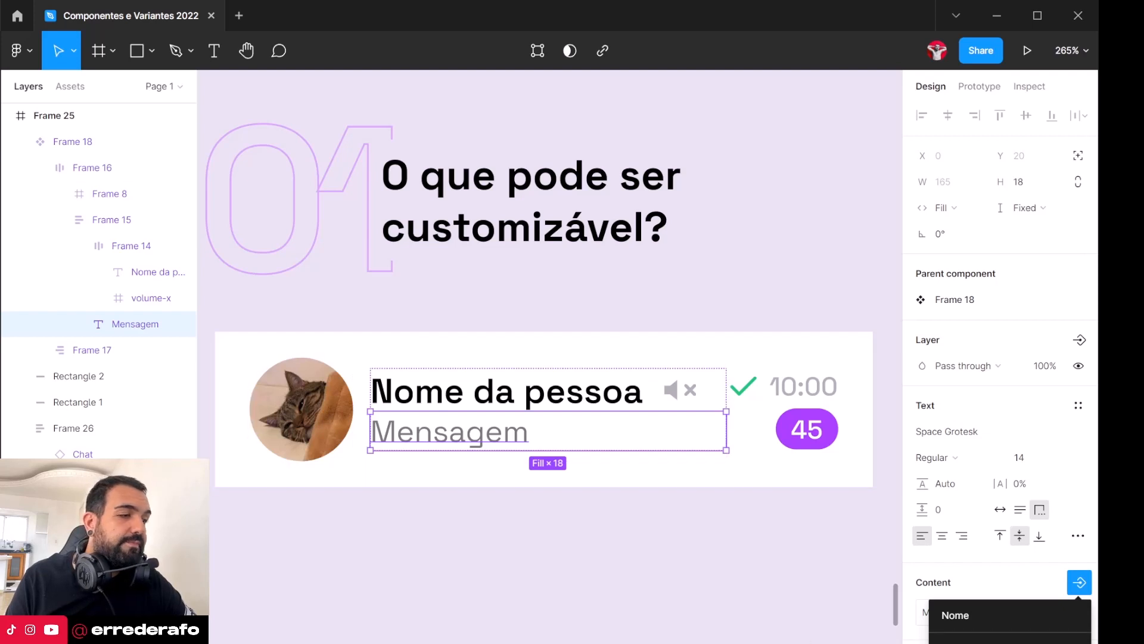
{"action": "left_click", "coordinate": [1010, 641]}
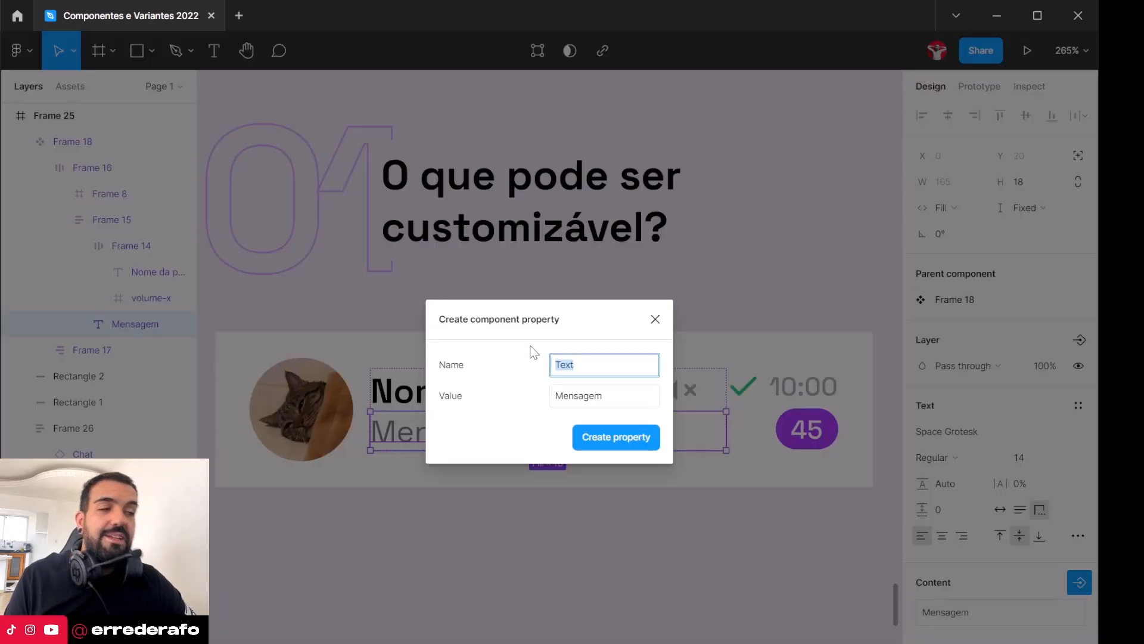
{"action": "type", "text": "Mens"}
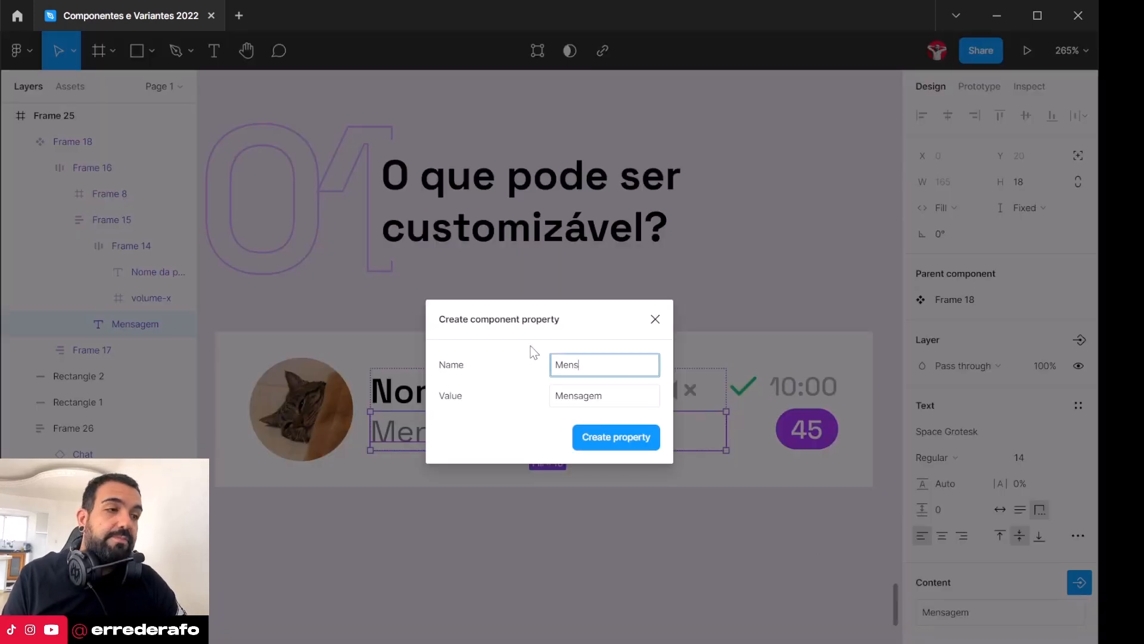
{"action": "type", "text": "agem"}
{"action": "left_click", "coordinate": [568, 399]}
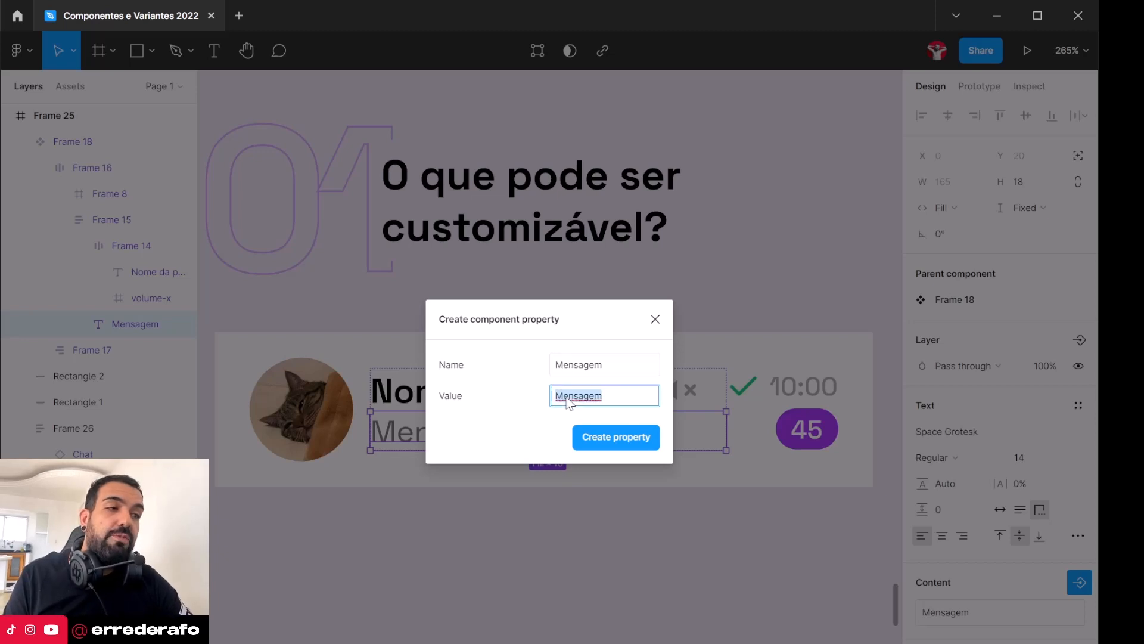
{"action": "type", "text": "Texto da m"}
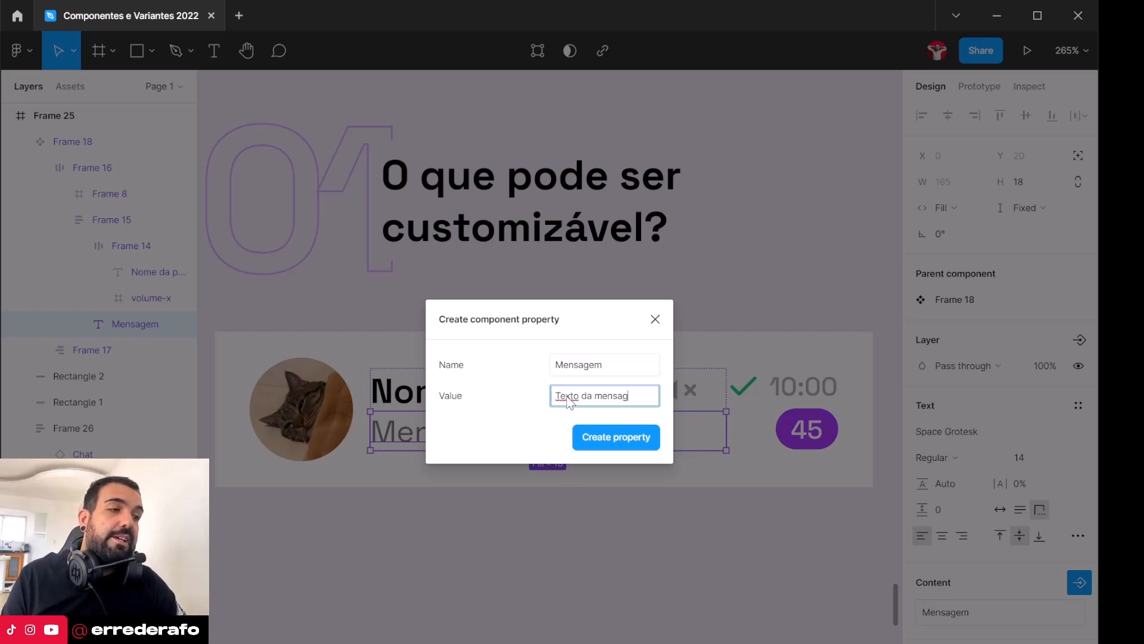
{"action": "type", "text": "ensagem"}
{"action": "key", "text": "Return"}
{"action": "key", "text": "BackSpace"}
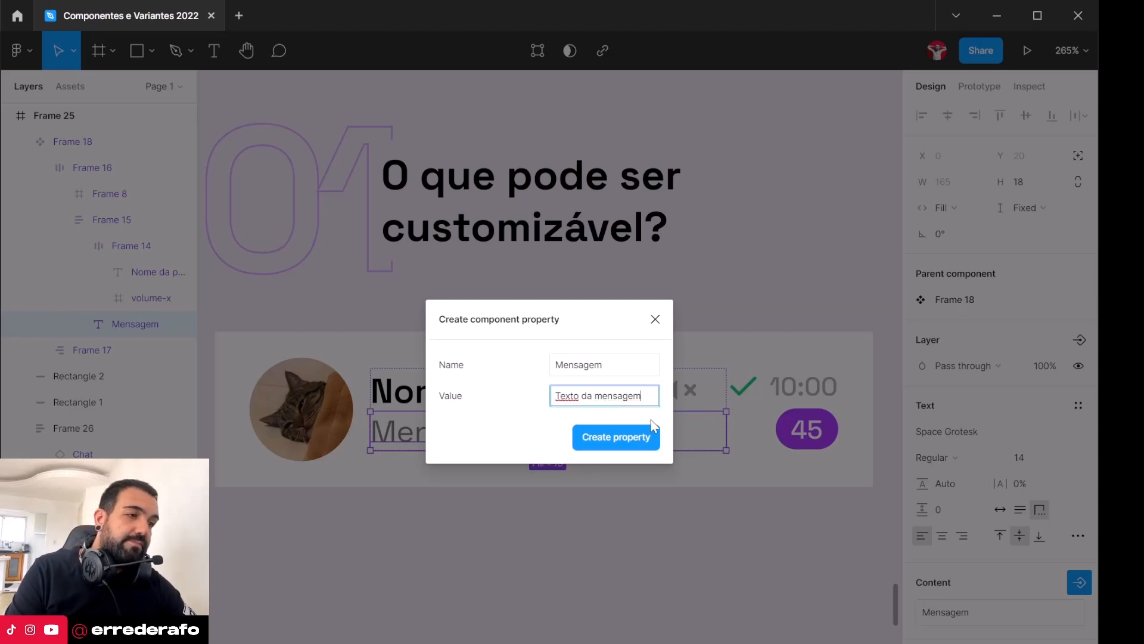
{"action": "left_click", "coordinate": [637, 441]}
Step: Create a text property named "Hora" from the chat component's time text, keeping the value 10:00
{"action": "double_click", "coordinate": [829, 392]}
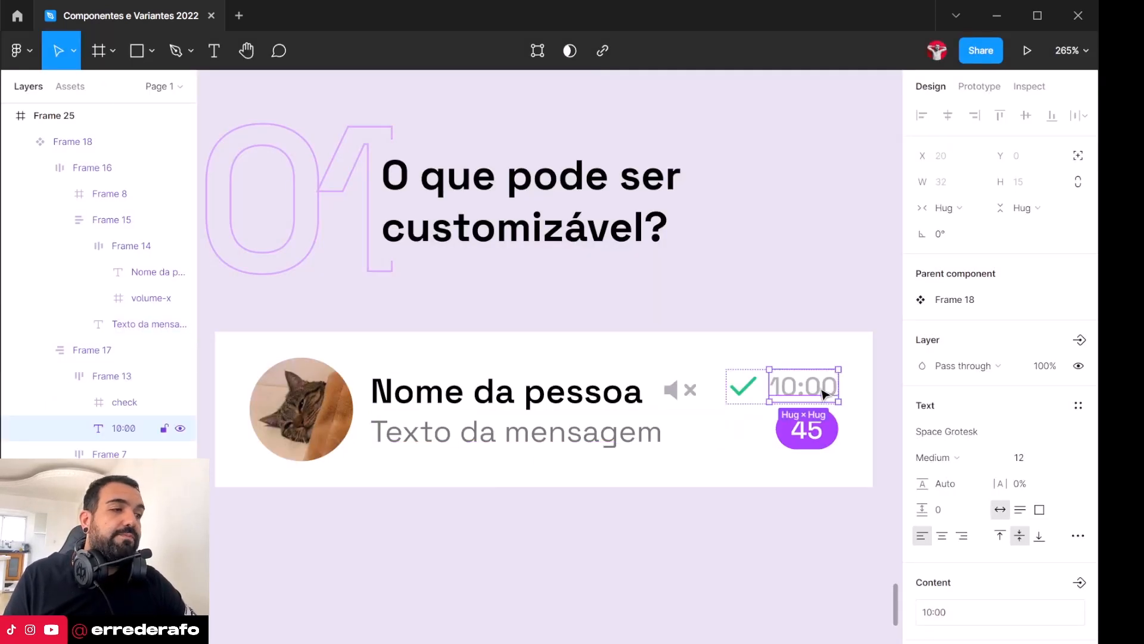
{"action": "left_click", "coordinate": [1079, 583]}
{"action": "left_click", "coordinate": [971, 642]}
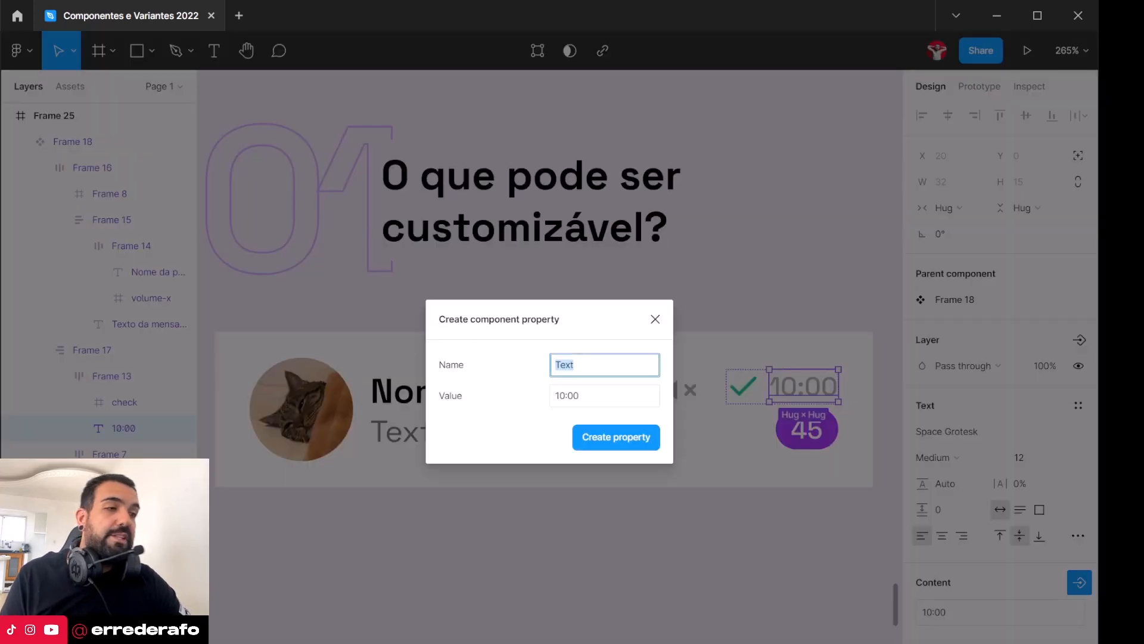
{"action": "type", "text": "Hora"}
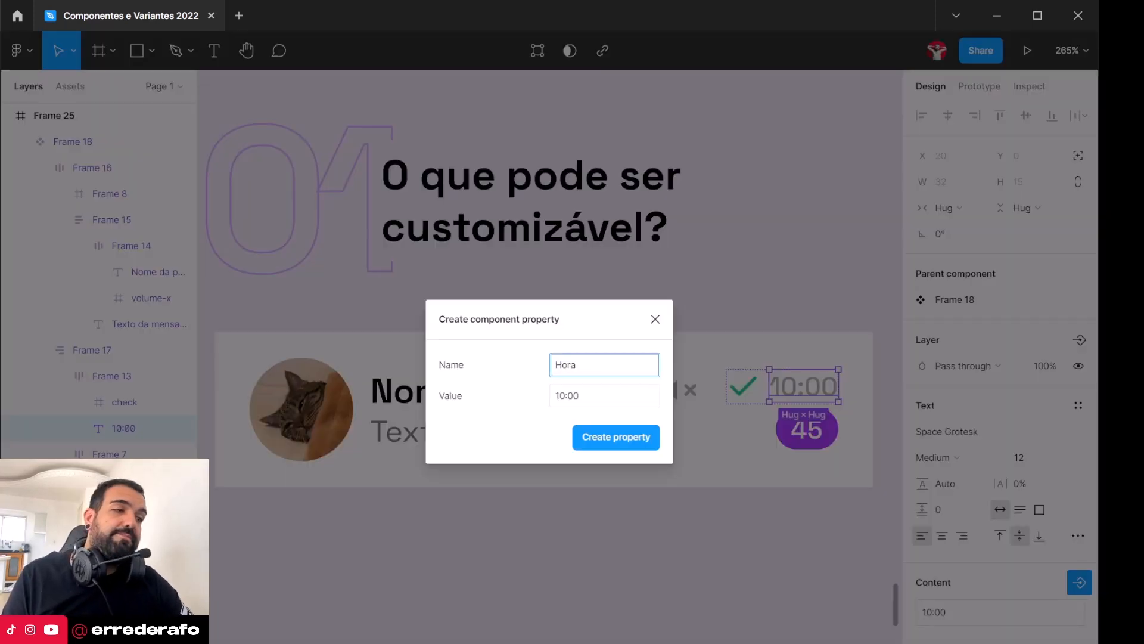
{"action": "left_click", "coordinate": [639, 440]}
Step: Create a text property named "Qtd Msg" with the value 45 from the badge number, and reselect the whole chat component
{"action": "left_click", "coordinate": [814, 438]}
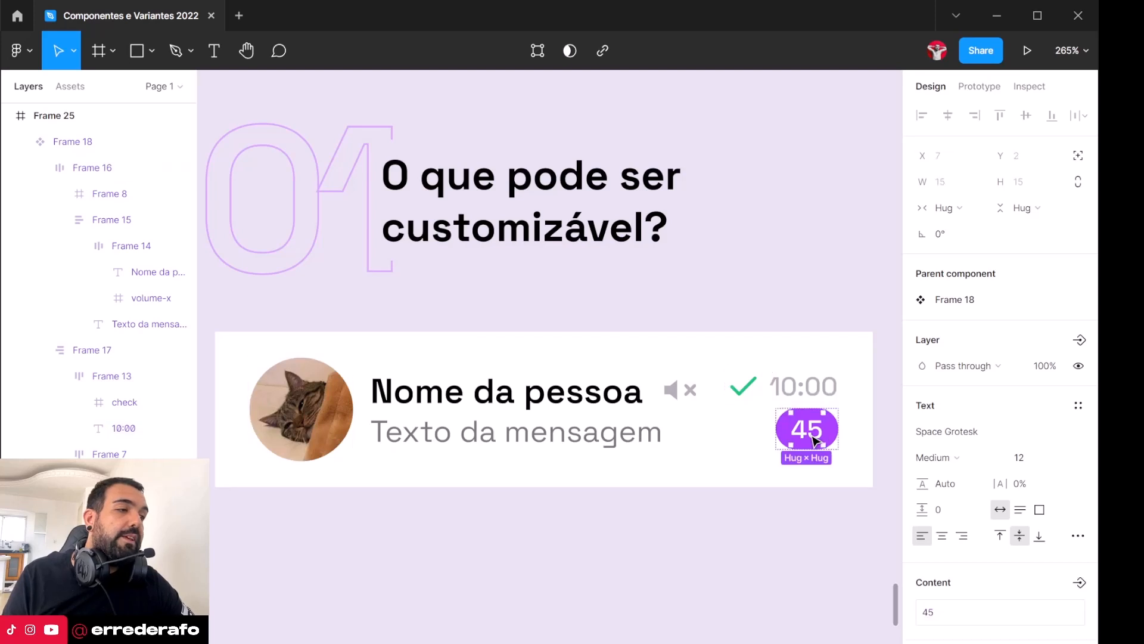
{"action": "left_click", "coordinate": [1080, 583]}
{"action": "left_click", "coordinate": [971, 640]}
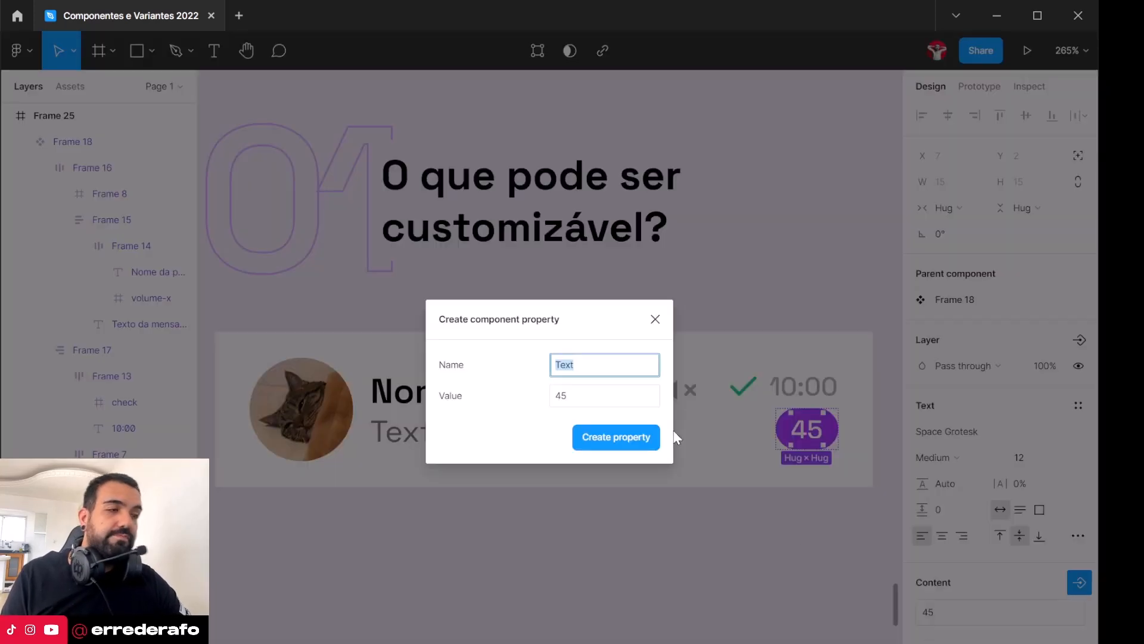
{"action": "type", "text": "Qtd Msg"}
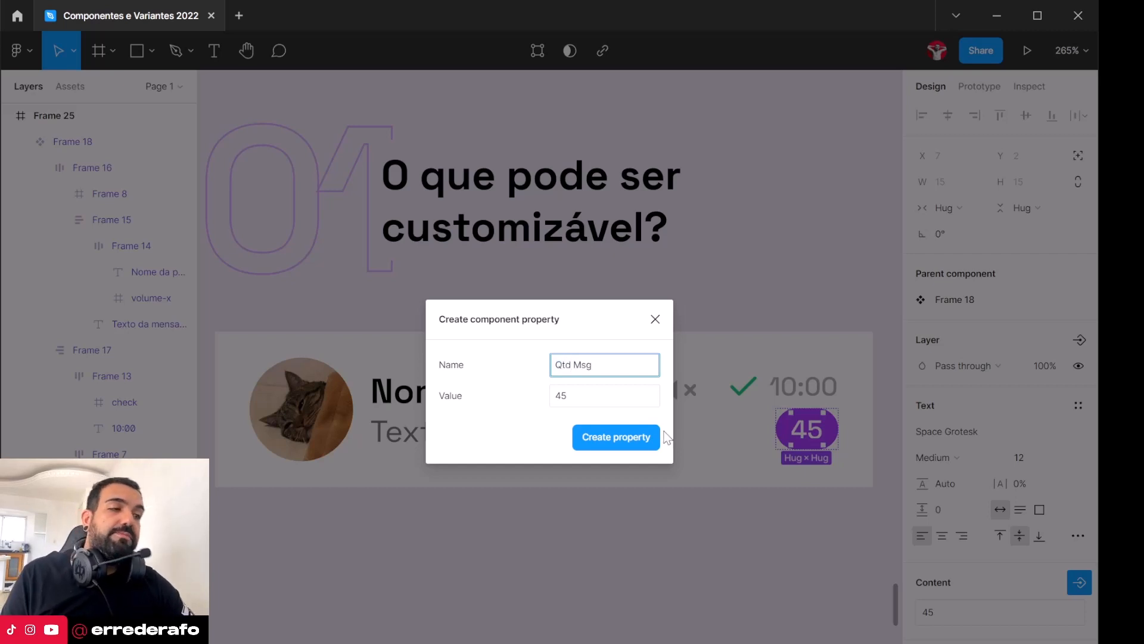
{"action": "left_click", "coordinate": [635, 441]}
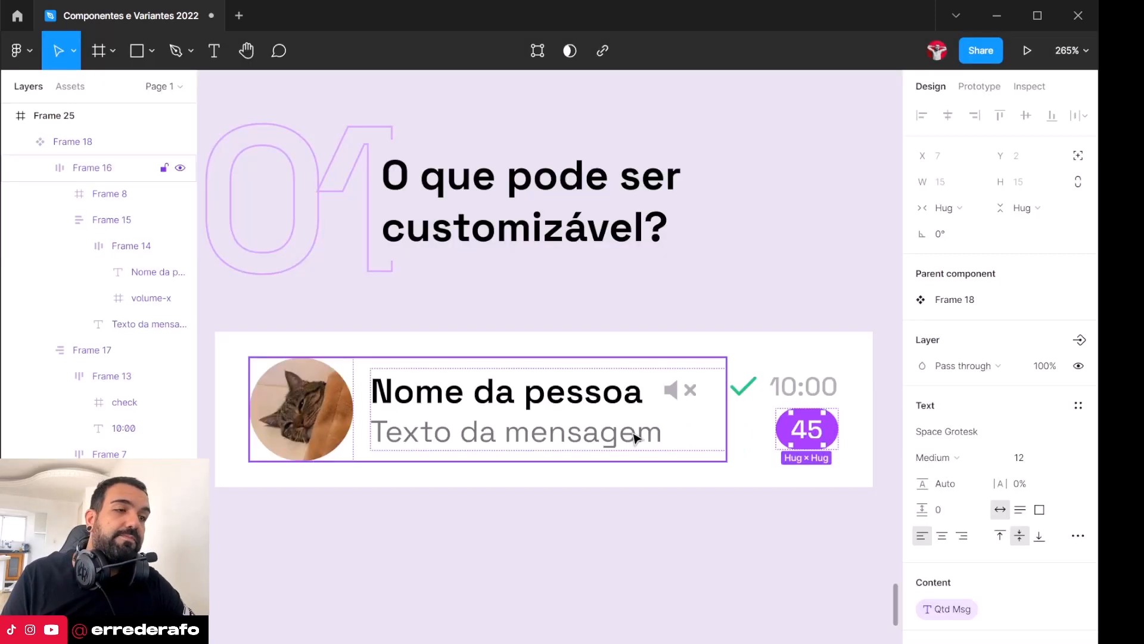
{"action": "left_click", "coordinate": [756, 317]}
{"action": "left_click", "coordinate": [754, 357]}
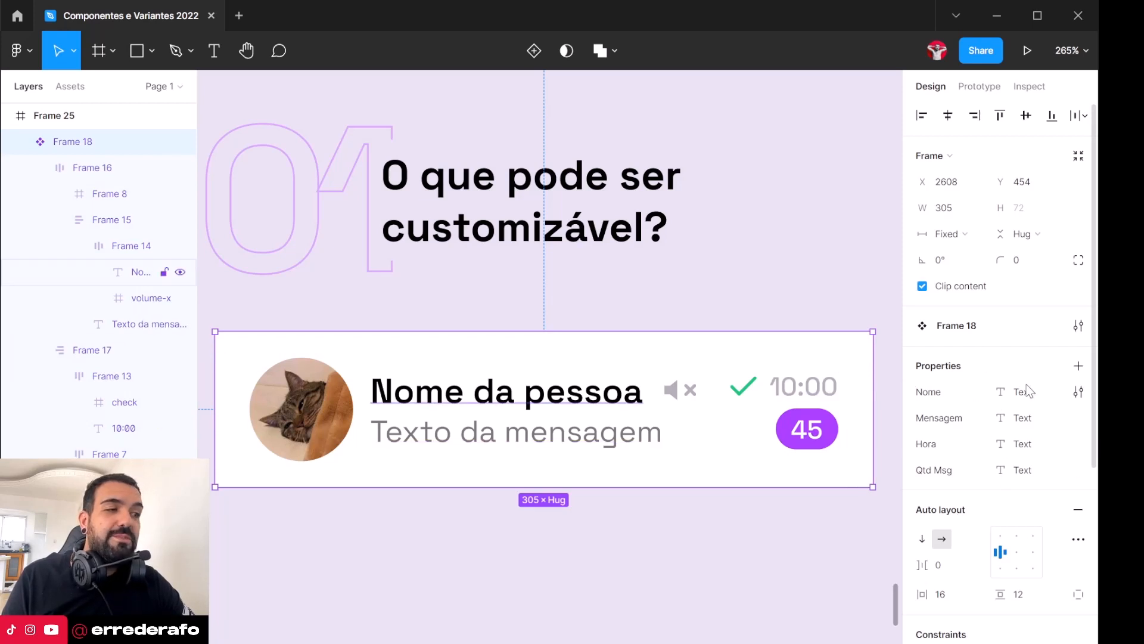
Step: Place an instance of the chat component directly below the original, at about X 2608, Y 594
{"action": "scroll", "coordinate": [581, 392], "scroll_direction": "down", "scroll_amount": 1}
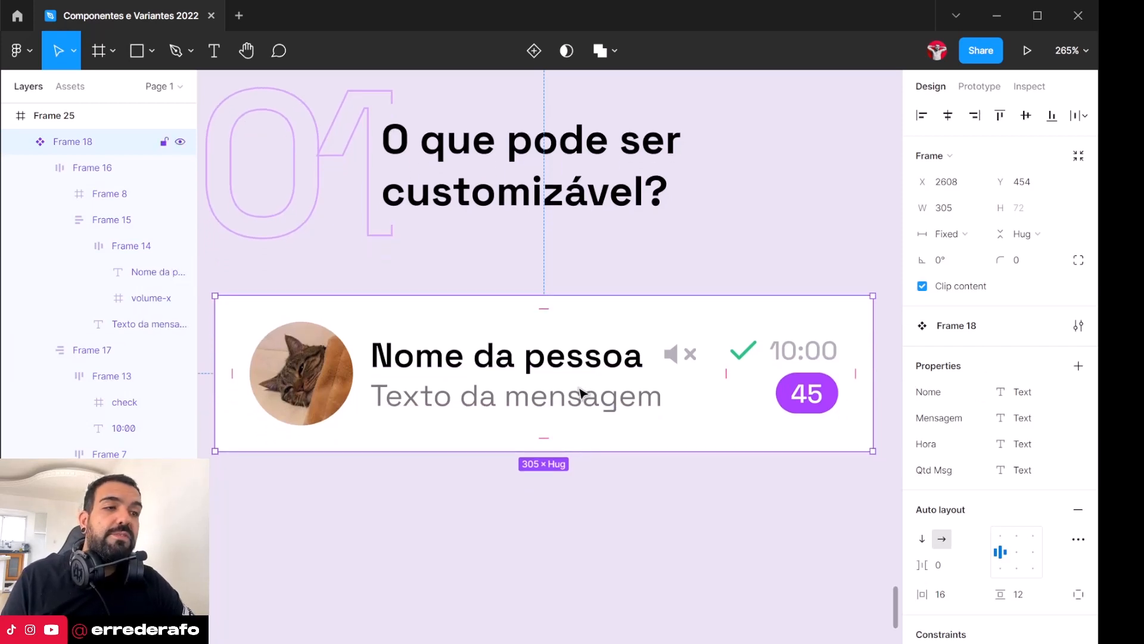
{"action": "left_click_drag", "start_coordinate": [570, 370], "coordinate": [577, 626]}
{"action": "scroll", "coordinate": [596, 520], "scroll_direction": "down", "scroll_amount": 2}
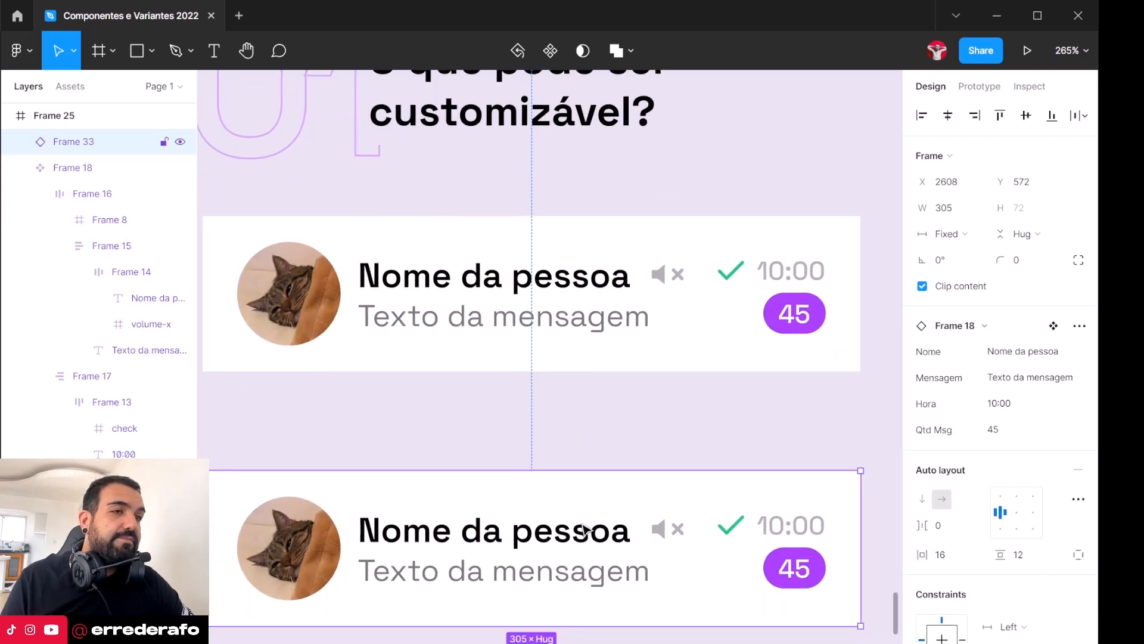
{"action": "scroll", "coordinate": [581, 528], "scroll_direction": "down", "scroll_amount": 1}
{"action": "scroll", "coordinate": [566, 515], "scroll_direction": "down", "scroll_amount": 1}
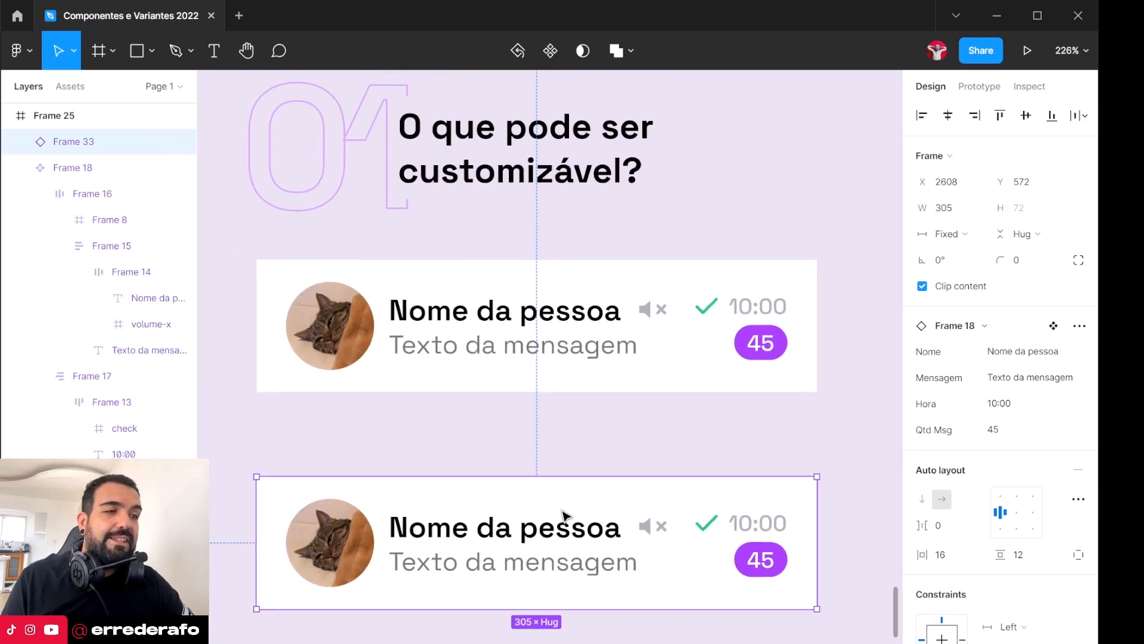
{"action": "left_click_drag", "start_coordinate": [565, 551], "coordinate": [565, 588]}
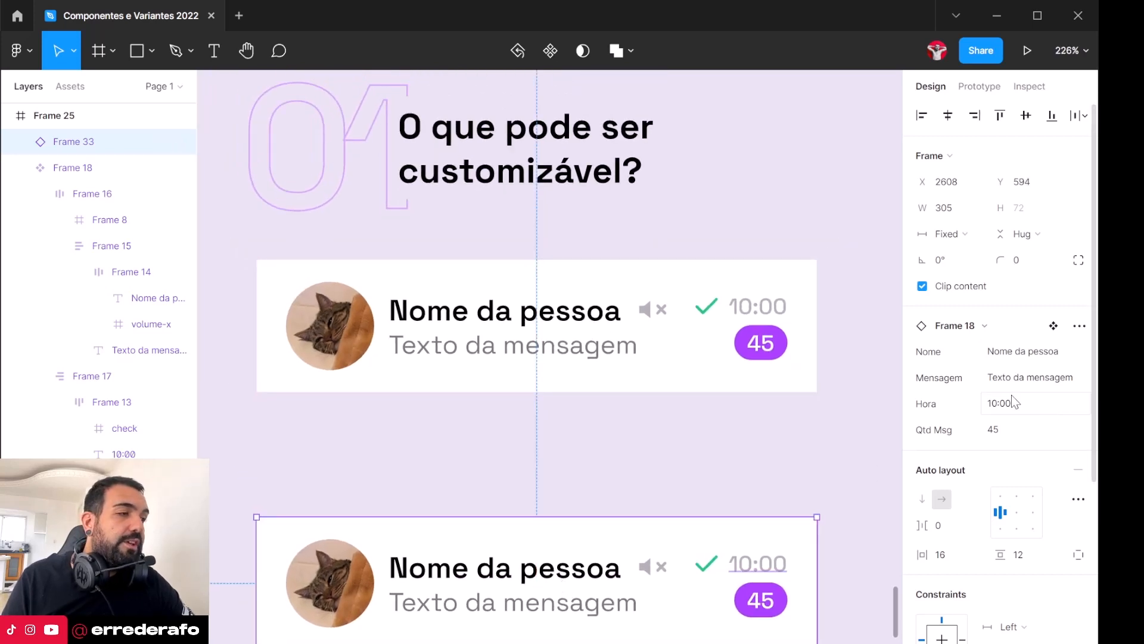
Step: Set the instance's Mensagem property to "Teste" and fill in a person's first name in its Nome property
{"action": "left_click", "coordinate": [1011, 379]}
{"action": "type", "text": "Teste"}
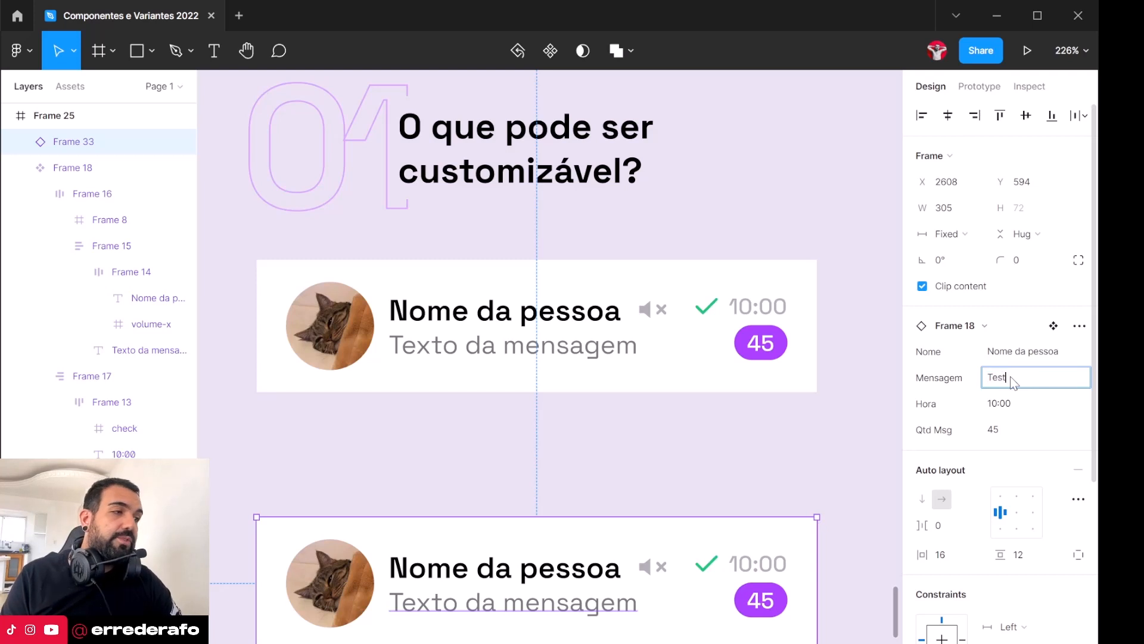
{"action": "key", "text": "Return"}
{"action": "left_click", "coordinate": [1015, 352]}
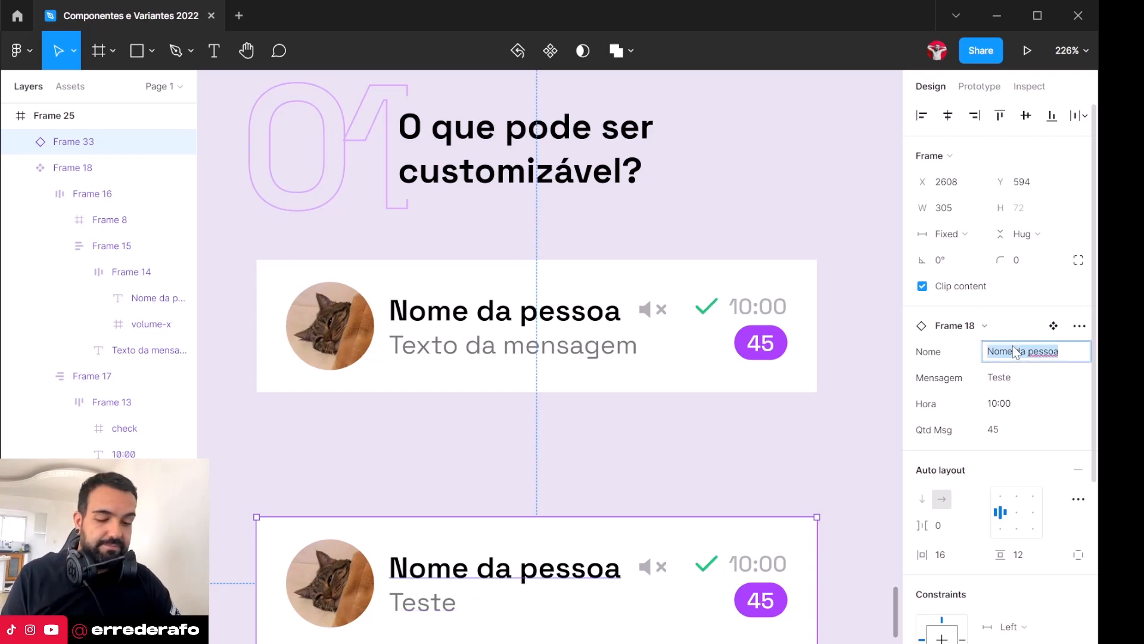
{"action": "type", "text": "João"}
{"action": "key", "text": "Return"}
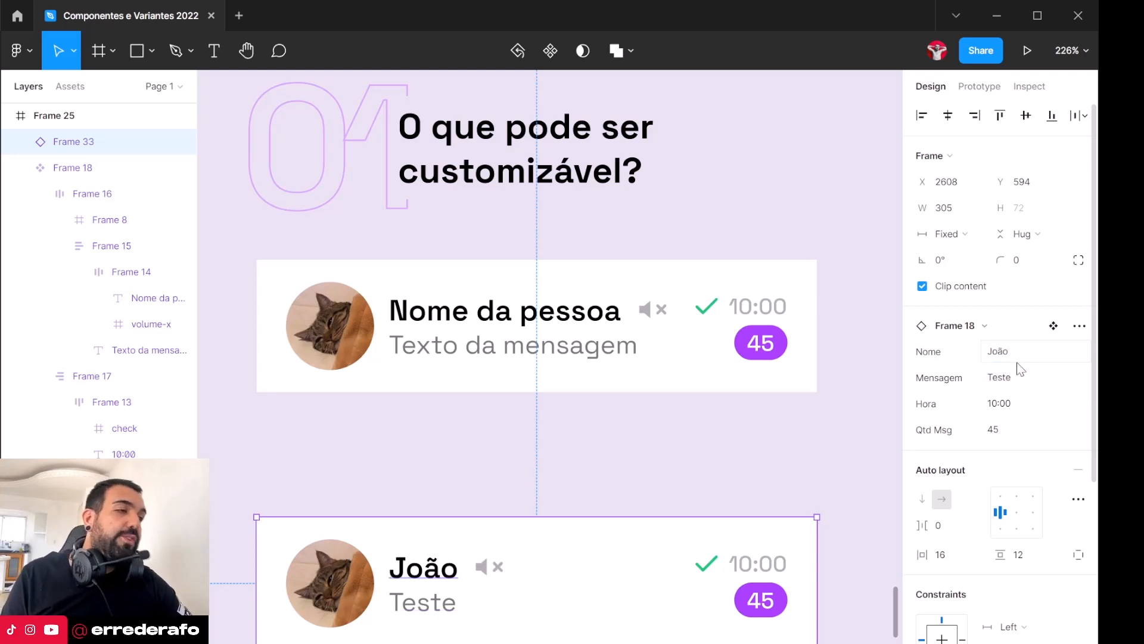
Step: Set the instance's Hora property to 5:56 and its Qtd Msg property to 3
{"action": "left_click", "coordinate": [1015, 403]}
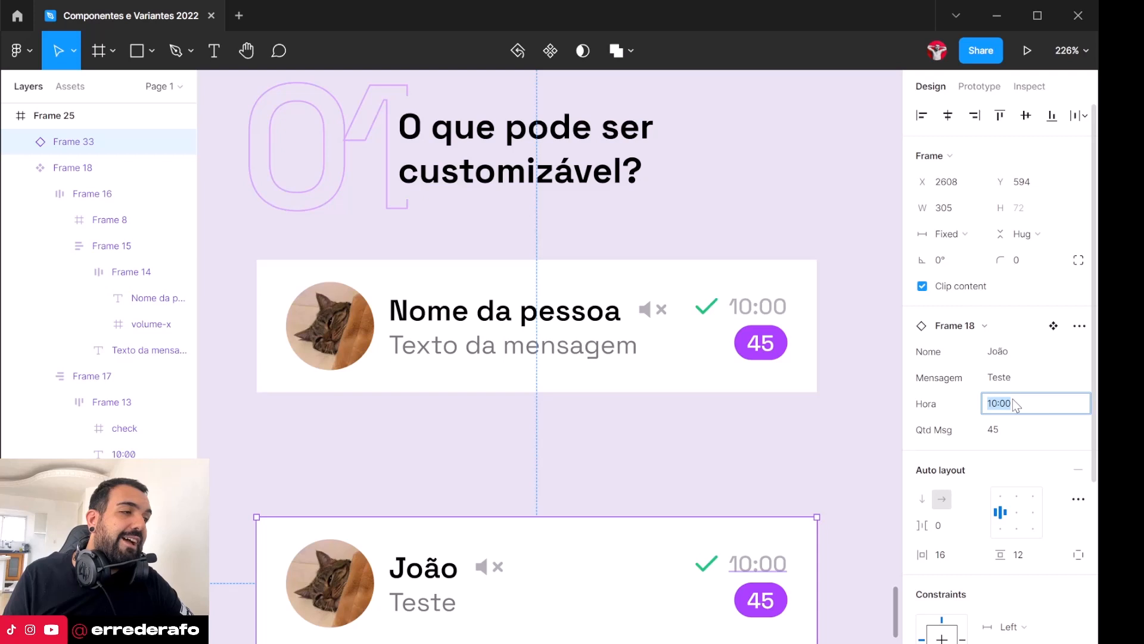
{"action": "type", "text": "5:56"}
{"action": "key", "text": "Return"}
{"action": "left_click", "coordinate": [998, 430]}
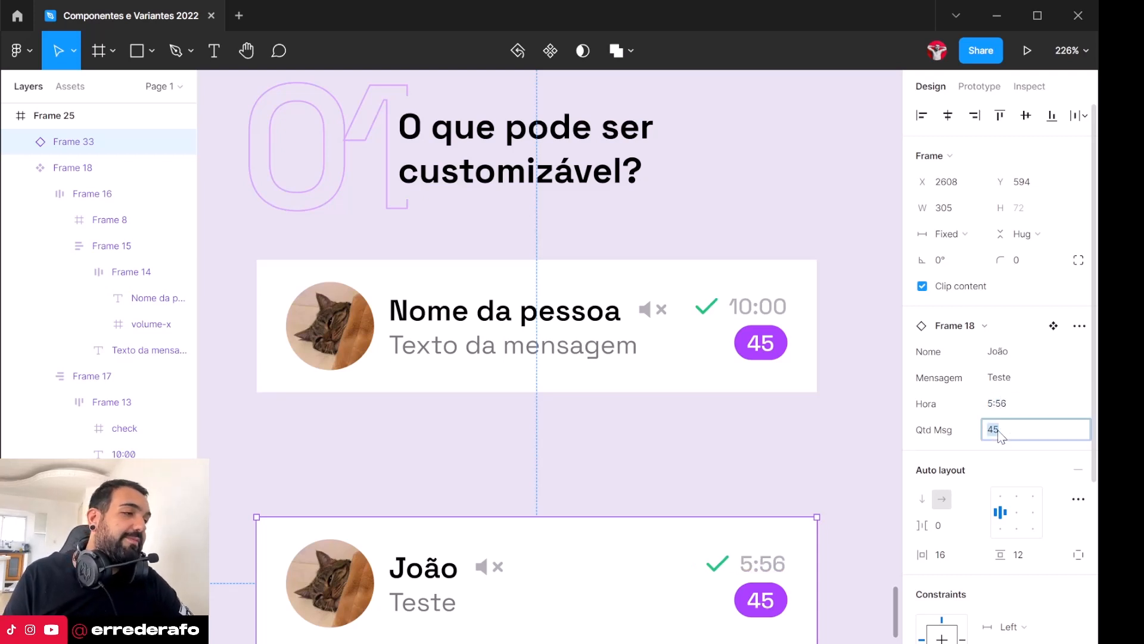
{"action": "type", "text": "3"}
{"action": "key", "text": "Return"}
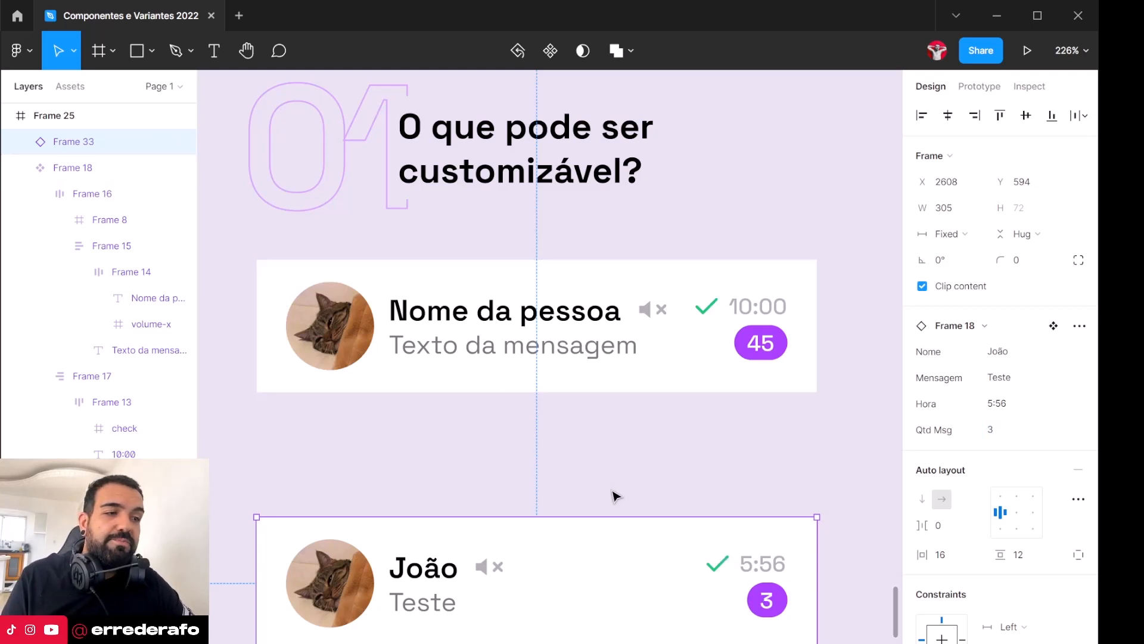
Step: Move the main chat component below the "O que possui lógica binária?" heading of section 02, at about X 3074, Y 454
{"action": "scroll", "coordinate": [560, 461], "scroll_direction": "down", "scroll_amount": 2}
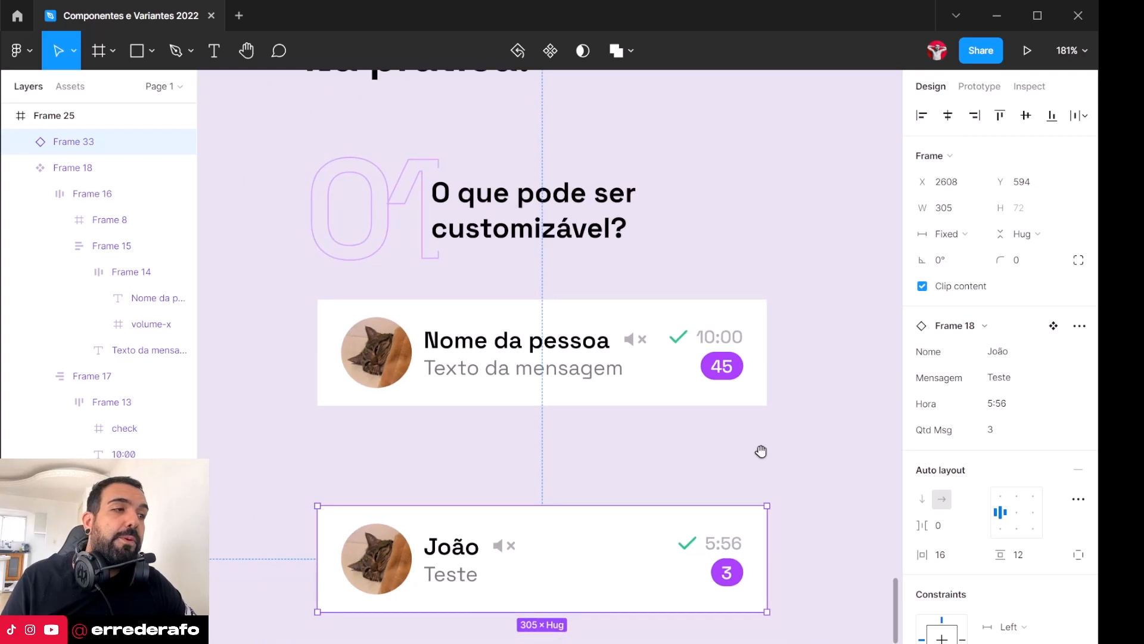
{"action": "left_click_drag", "start_coordinate": [761, 453], "coordinate": [511, 456]}
{"action": "scroll", "coordinate": [543, 454], "scroll_direction": "down", "scroll_amount": 2}
{"action": "scroll", "coordinate": [546, 457], "scroll_direction": "down", "scroll_amount": 2}
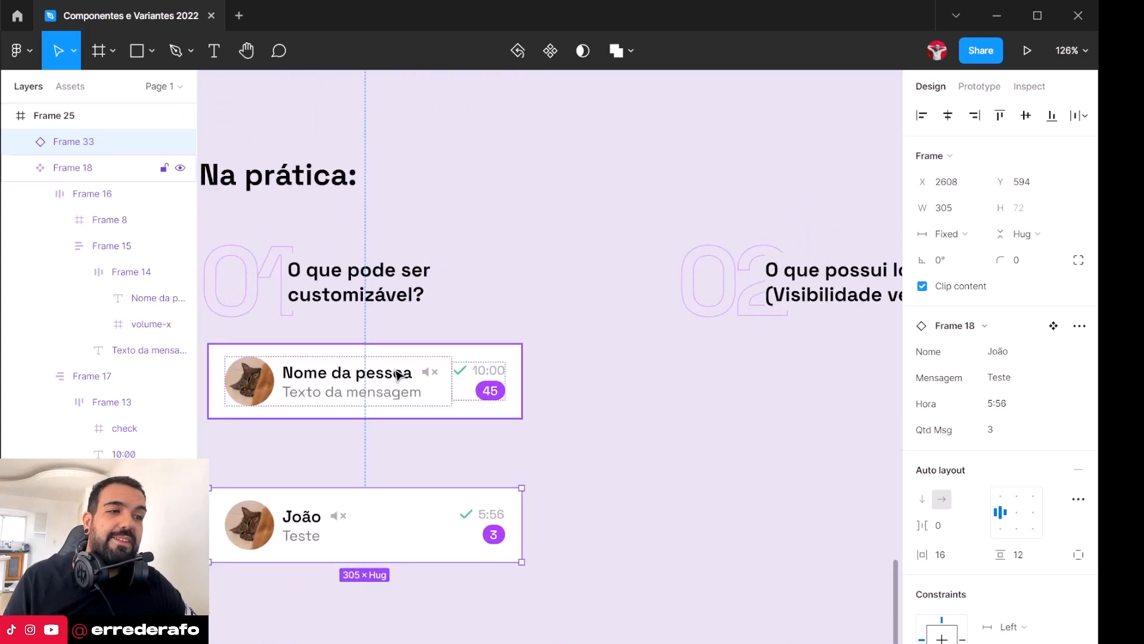
{"action": "left_click", "coordinate": [349, 375]}
{"action": "left_click_drag", "start_coordinate": [347, 376], "coordinate": [808, 398]}
{"action": "left_click_drag", "start_coordinate": [782, 454], "coordinate": [501, 480]}
{"action": "scroll", "coordinate": [637, 372], "scroll_direction": "up", "scroll_amount": 2}
{"action": "scroll", "coordinate": [557, 427], "scroll_direction": "up", "scroll_amount": 2}
{"action": "left_click_drag", "start_coordinate": [557, 426], "coordinate": [561, 425]}
{"action": "scroll", "coordinate": [560, 425], "scroll_direction": "up", "scroll_amount": 3}
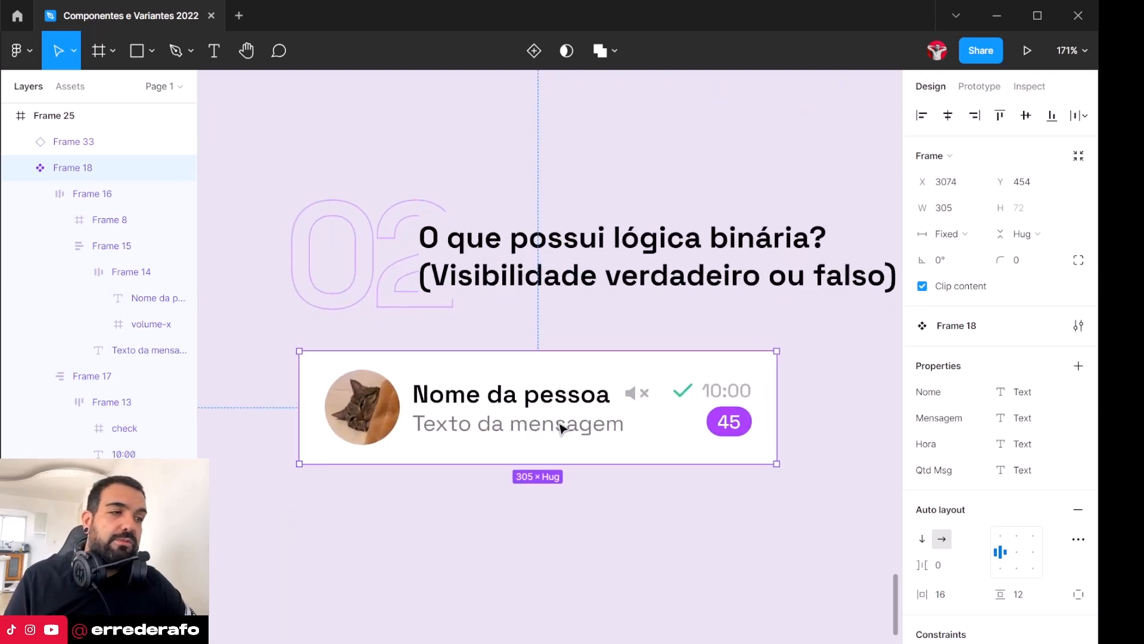
{"action": "scroll", "coordinate": [665, 421], "scroll_direction": "down", "scroll_amount": 4}
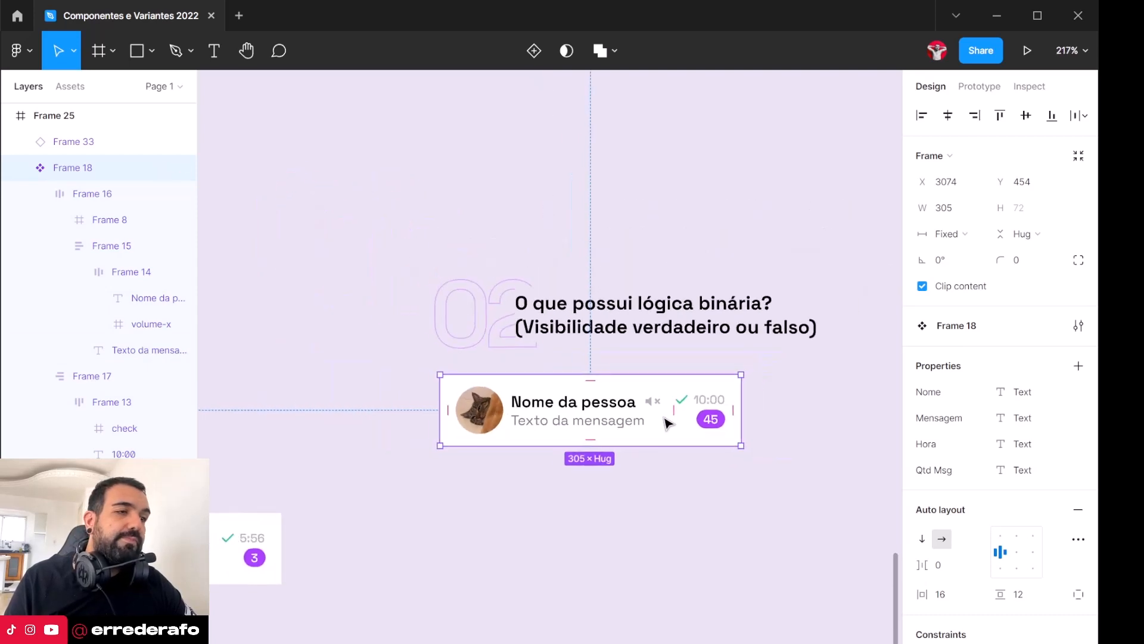
Step: Move the chat instance below the main component in section 02, at X 3074, Y 594
{"action": "left_click_drag", "start_coordinate": [249, 529], "coordinate": [710, 536]}
{"action": "scroll", "coordinate": [698, 383], "scroll_direction": "up", "scroll_amount": 4}
{"action": "scroll", "coordinate": [552, 437], "scroll_direction": "down", "scroll_amount": 4}
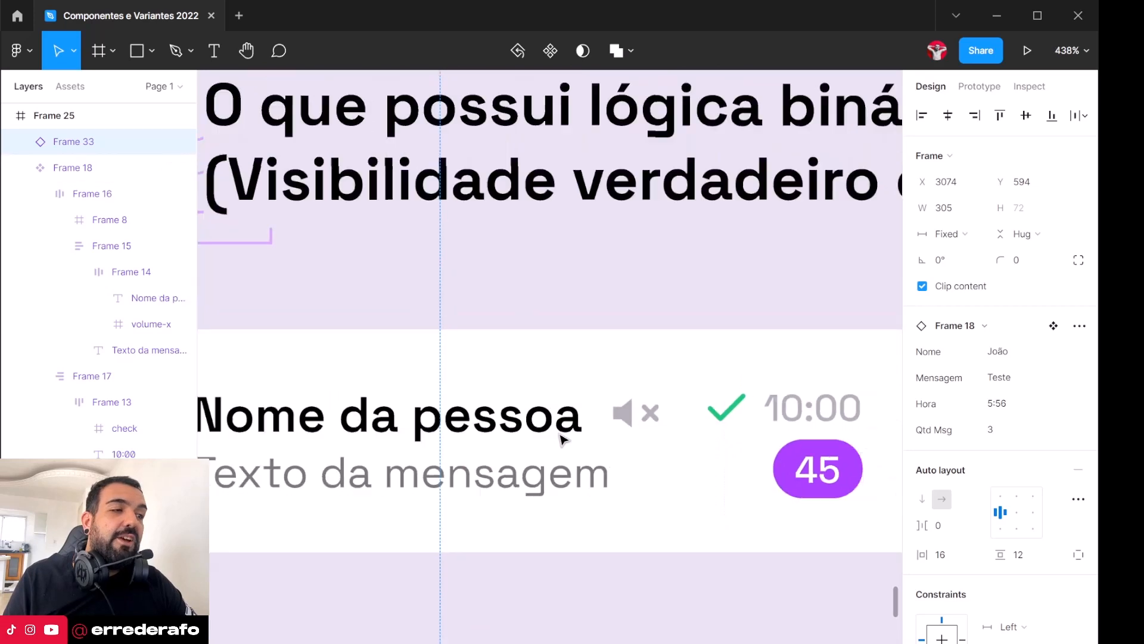
Step: Select the volume-x icon in the main chat component and toggle its layer visibility off and back on
{"action": "left_click_drag", "start_coordinate": [565, 435], "coordinate": [615, 418]}
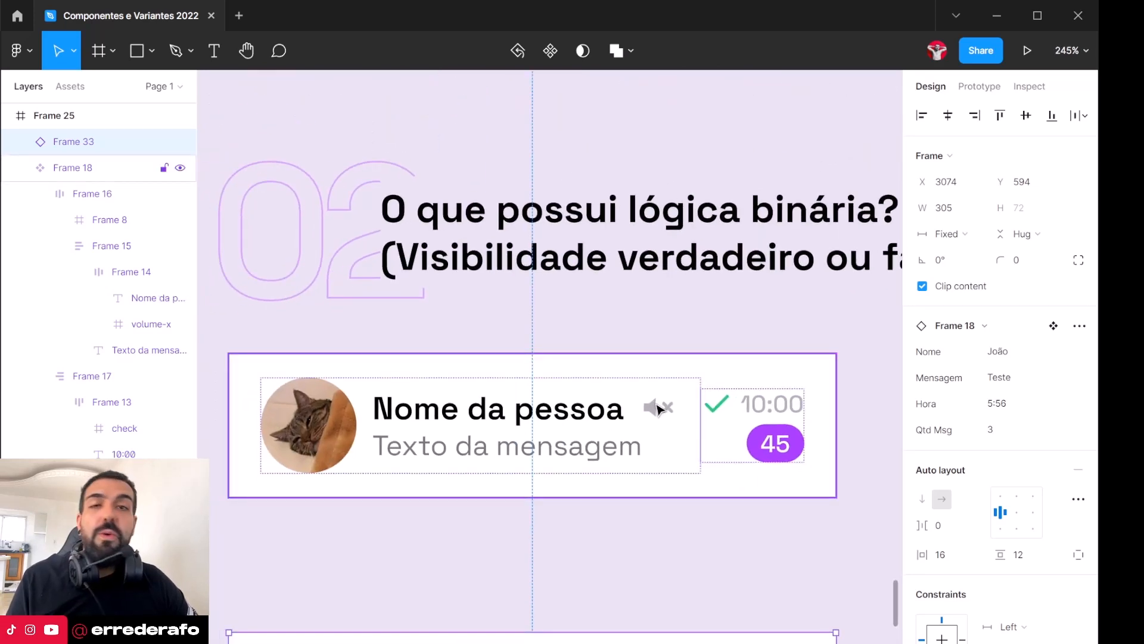
{"action": "double_click", "coordinate": [658, 409]}
{"action": "double_click", "coordinate": [658, 409]}
{"action": "double_click", "coordinate": [659, 409]}
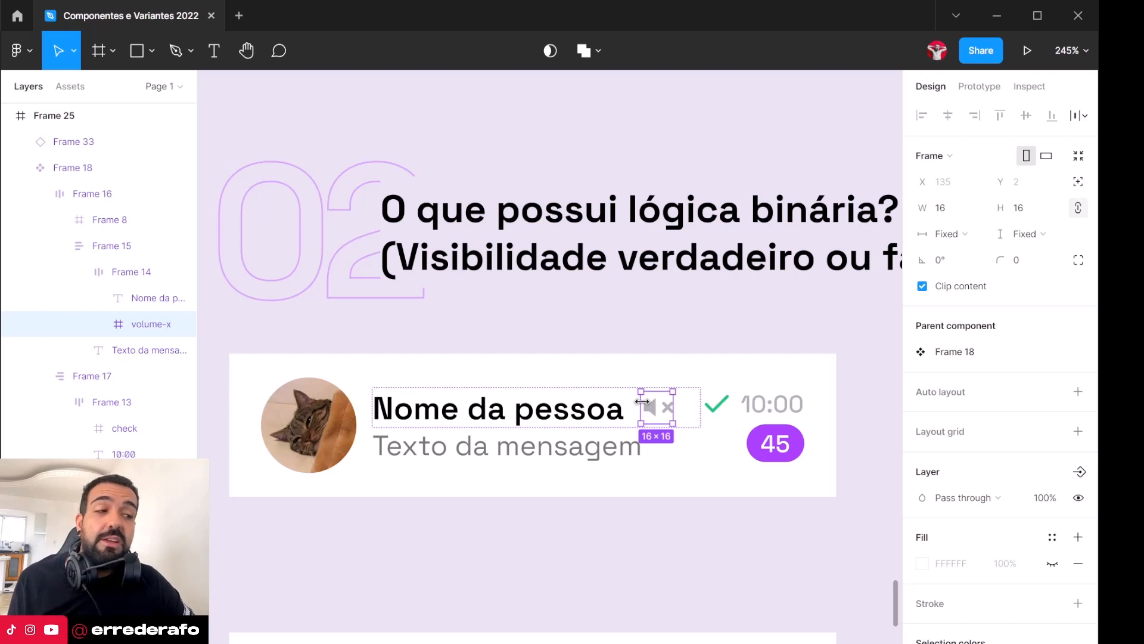
{"action": "left_click", "coordinate": [180, 324]}
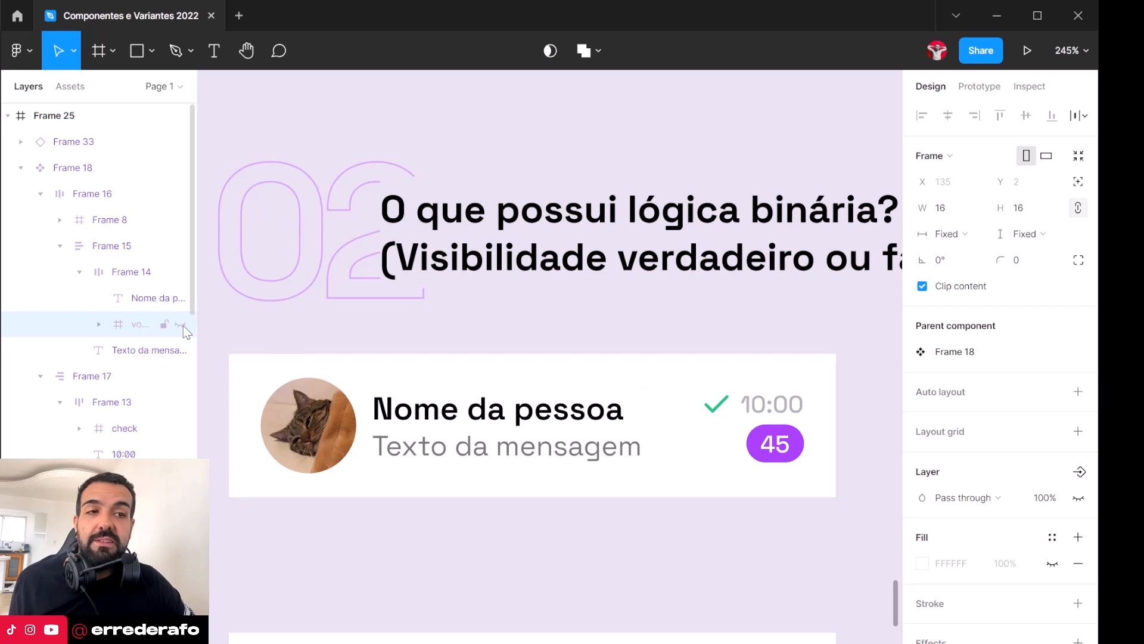
{"action": "left_click", "coordinate": [183, 325]}
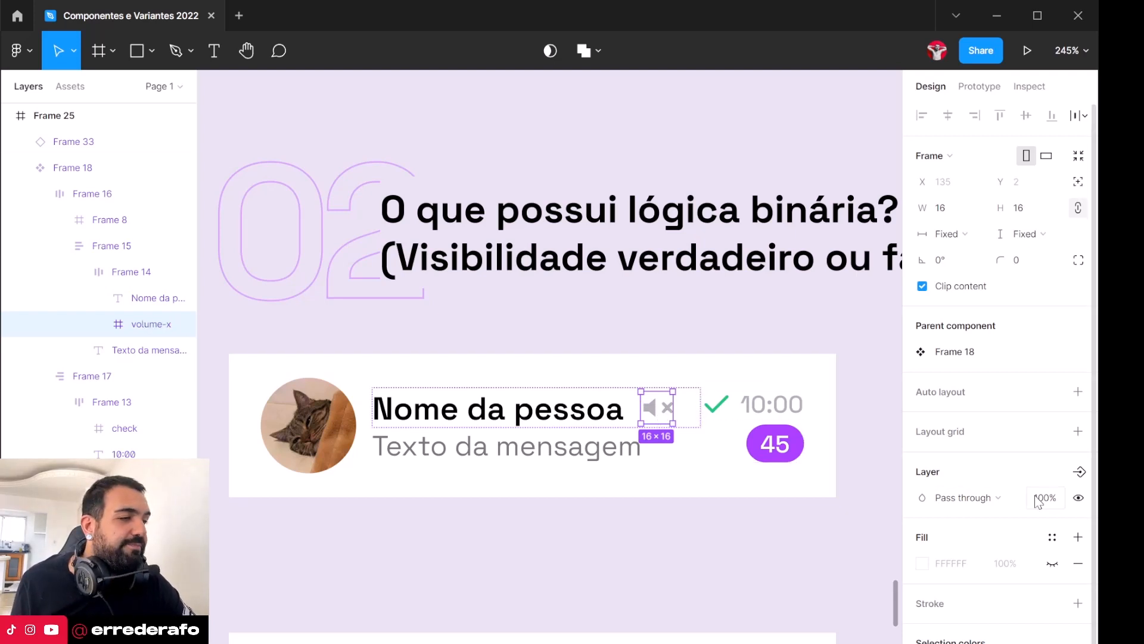
Step: Create a component property named "Silenciado" with value True for the volume-x icon's visibility
{"action": "scroll", "coordinate": [984, 497], "scroll_direction": "down", "scroll_amount": 2}
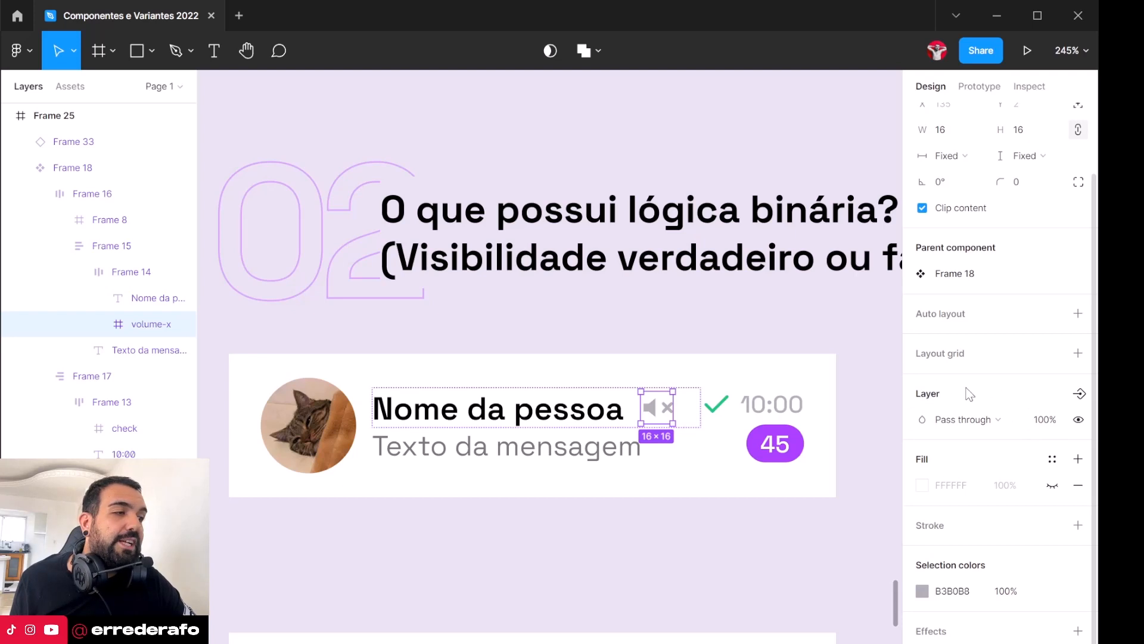
{"action": "left_click", "coordinate": [1081, 395]}
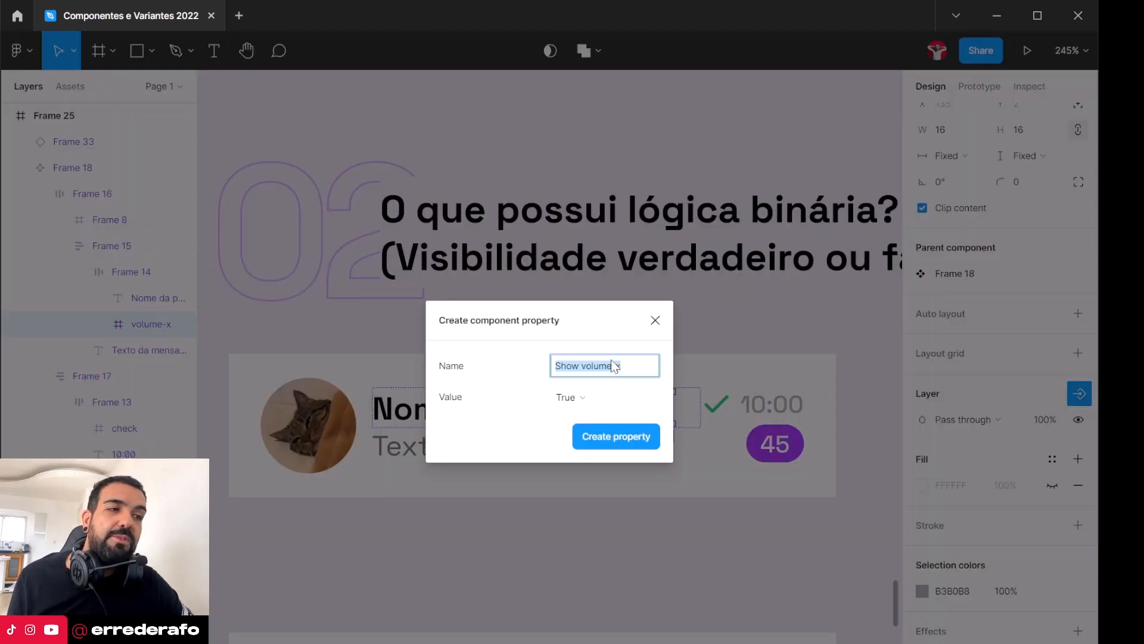
{"action": "type", "text": "Silenciado"}
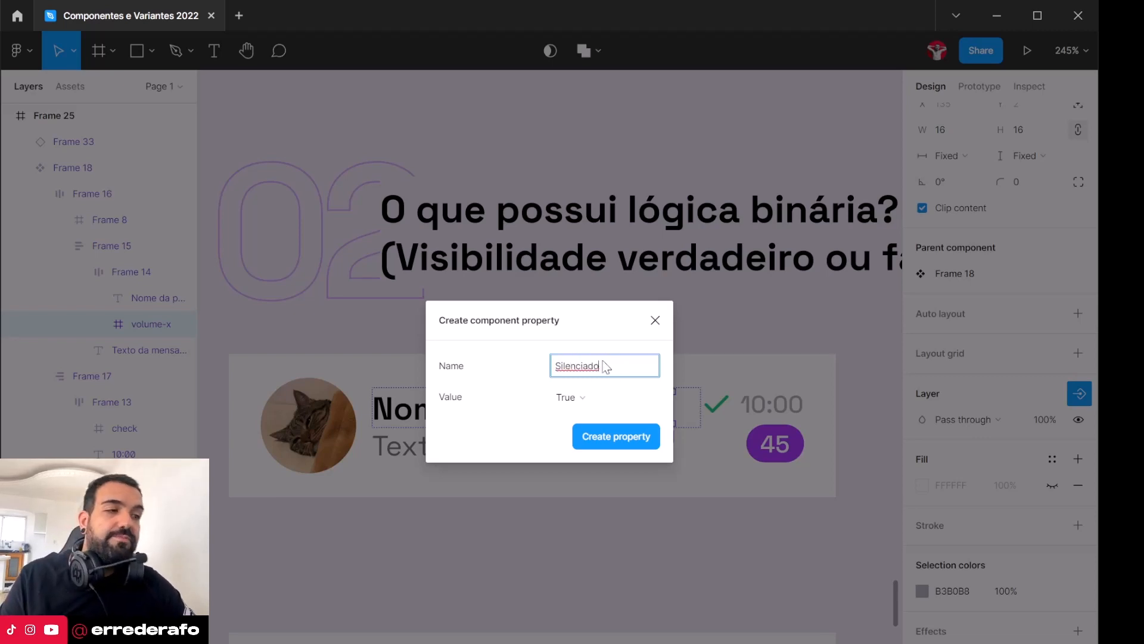
{"action": "left_click", "coordinate": [599, 435]}
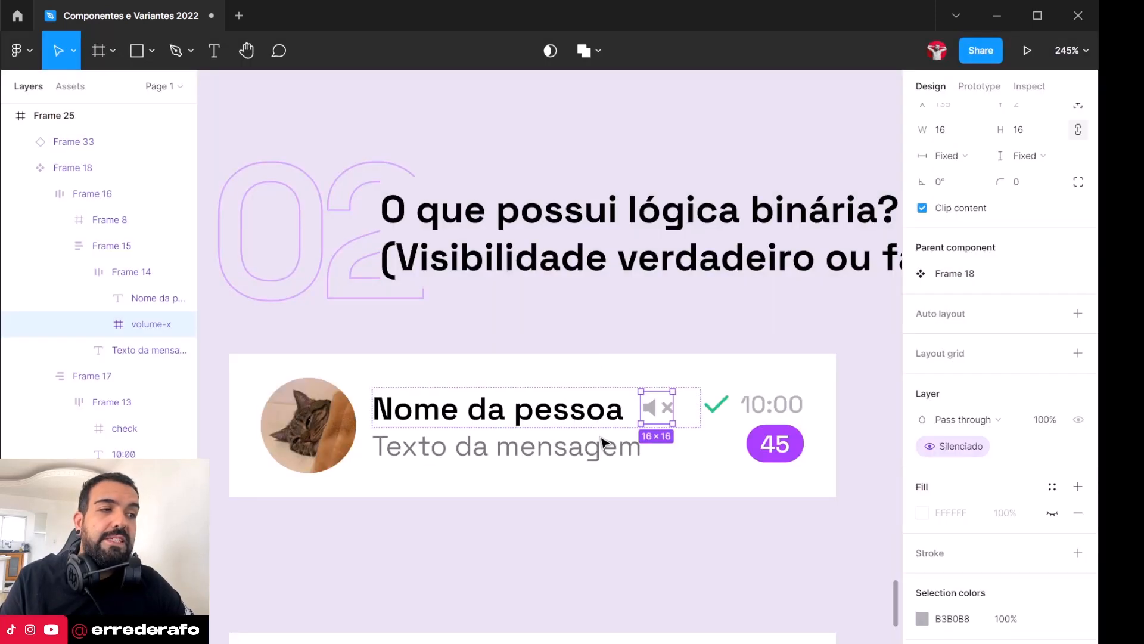
Step: Test the Silenciado property on the chat instance by toggling it repeatedly, and leave it off
{"action": "scroll", "coordinate": [603, 442], "scroll_direction": "down", "scroll_amount": 3}
{"action": "left_click", "coordinate": [544, 531]}
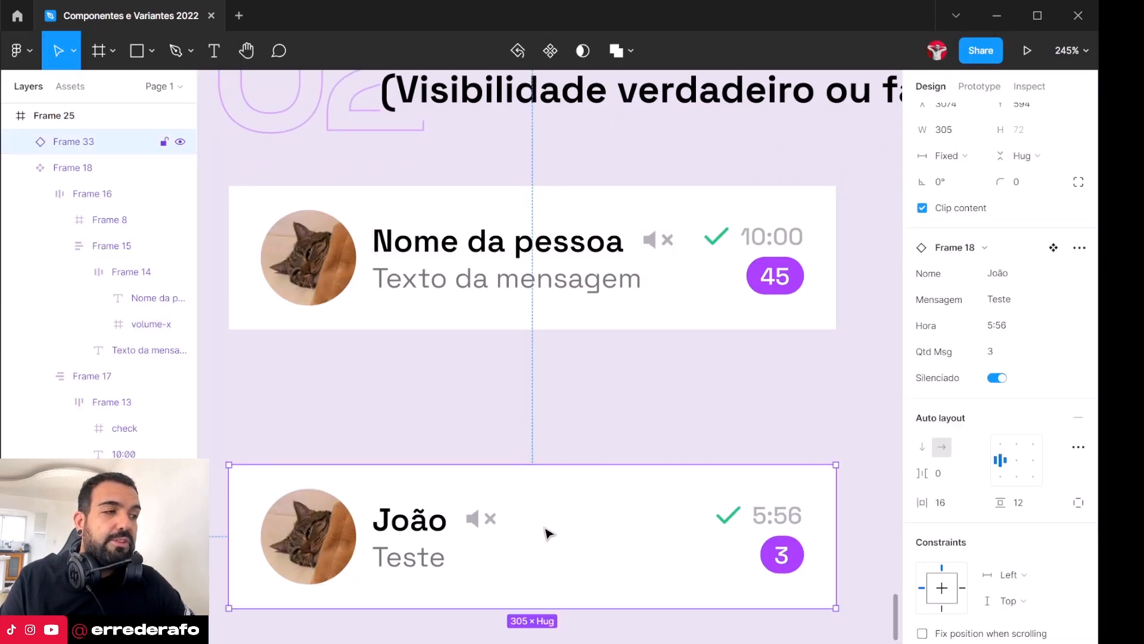
{"action": "left_click", "coordinate": [998, 379]}
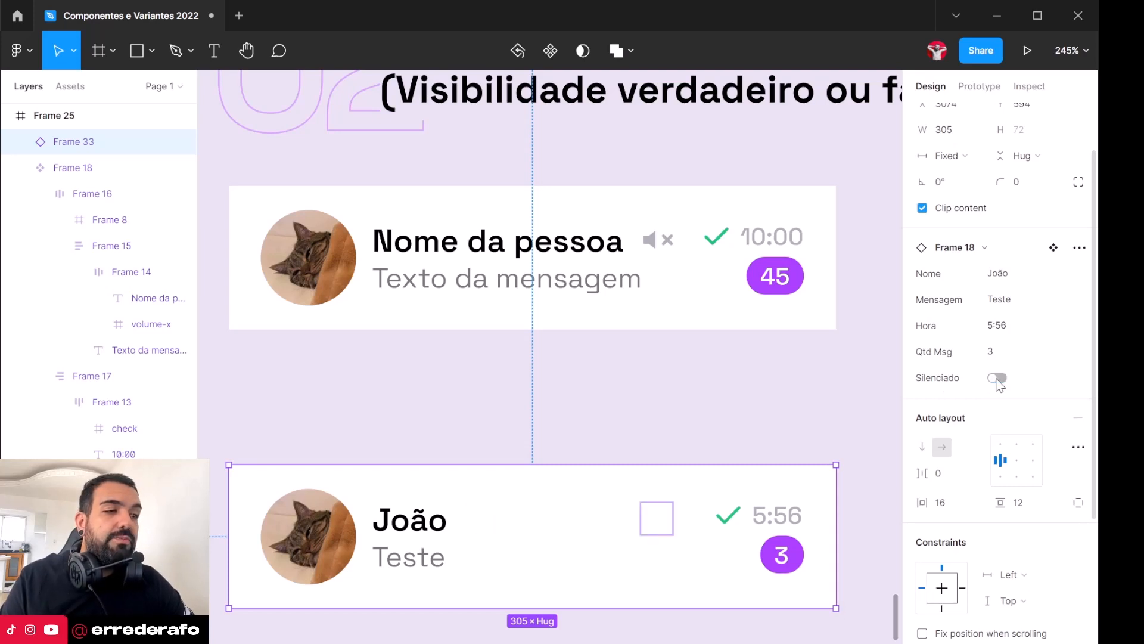
{"action": "left_click", "coordinate": [997, 379]}
{"action": "left_click", "coordinate": [998, 379]}
{"action": "left_click", "coordinate": [997, 379]}
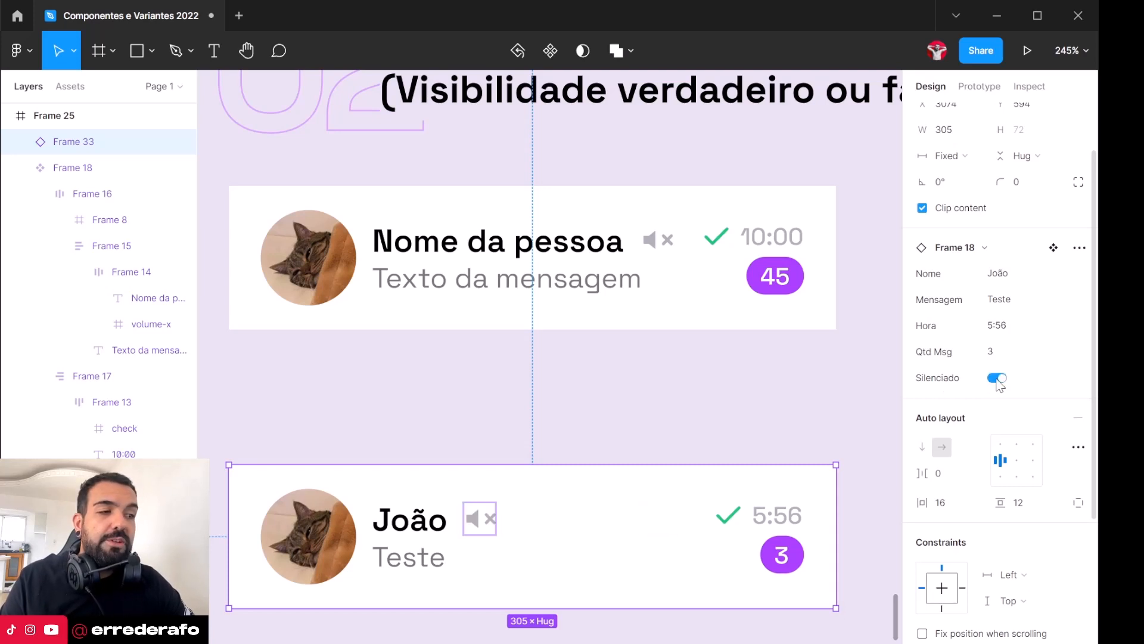
{"action": "left_click", "coordinate": [997, 379]}
Step: Create a component property named "Visto" with value True for the visibility of the main component's check icon
{"action": "triple_click", "coordinate": [719, 238]}
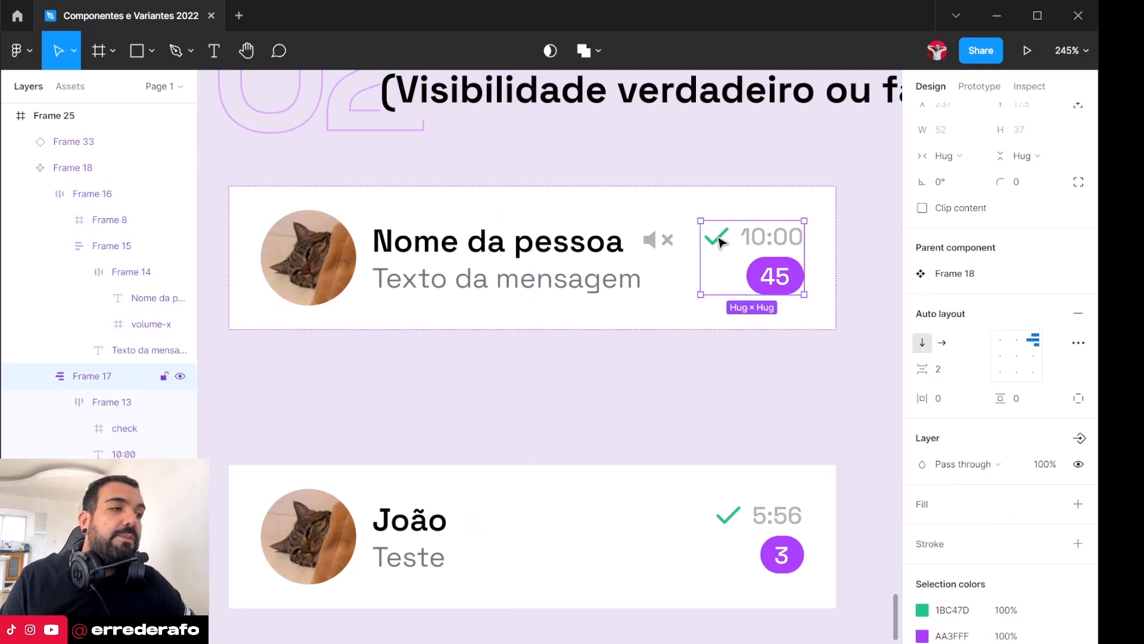
{"action": "left_click", "coordinate": [722, 241]}
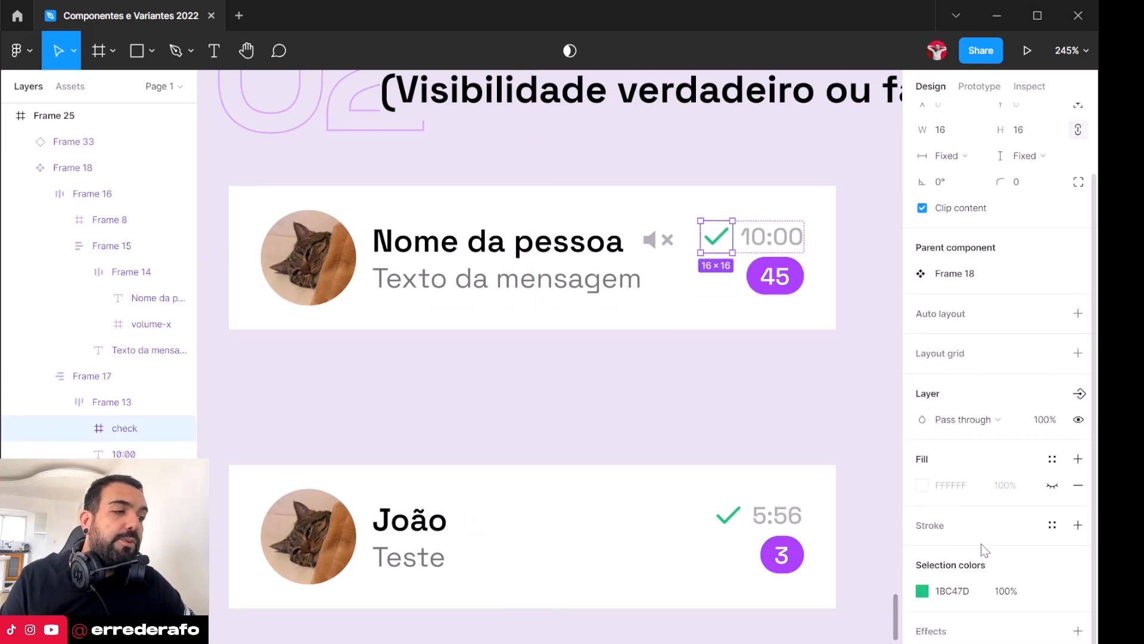
{"action": "left_click", "coordinate": [1079, 393]}
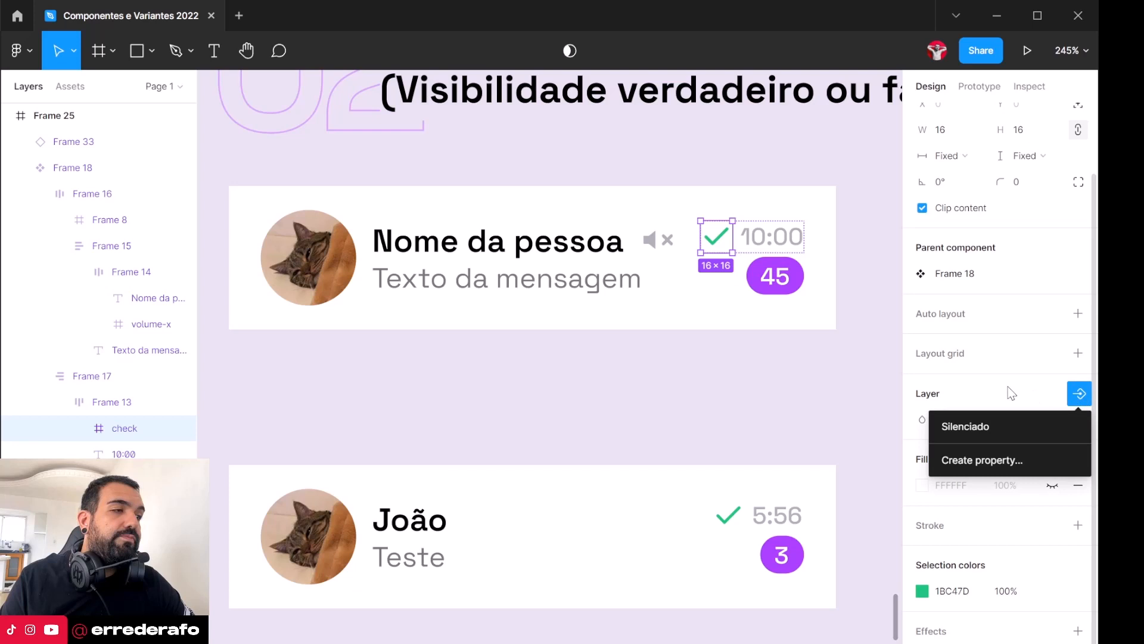
{"action": "left_click", "coordinate": [1010, 456]}
{"action": "type", "text": "Vuis"}
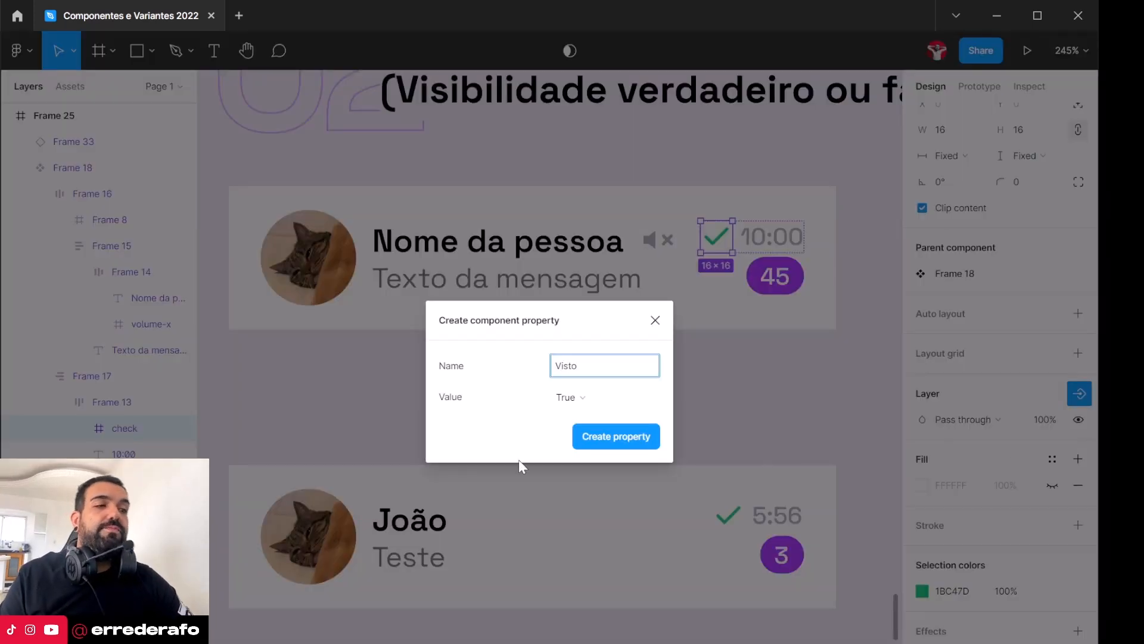
{"action": "left_click", "coordinate": [611, 438]}
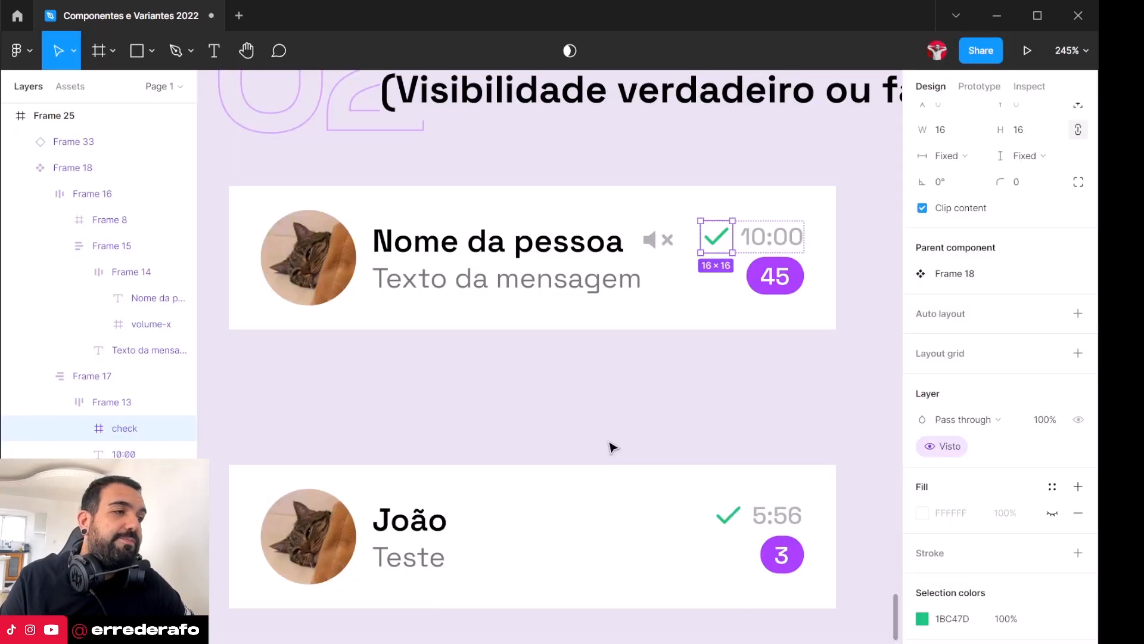
Step: Test the Visto property on the chat instance by toggling it repeatedly, and leave it on
{"action": "key", "text": "Escape"}
{"action": "left_click", "coordinate": [702, 513]}
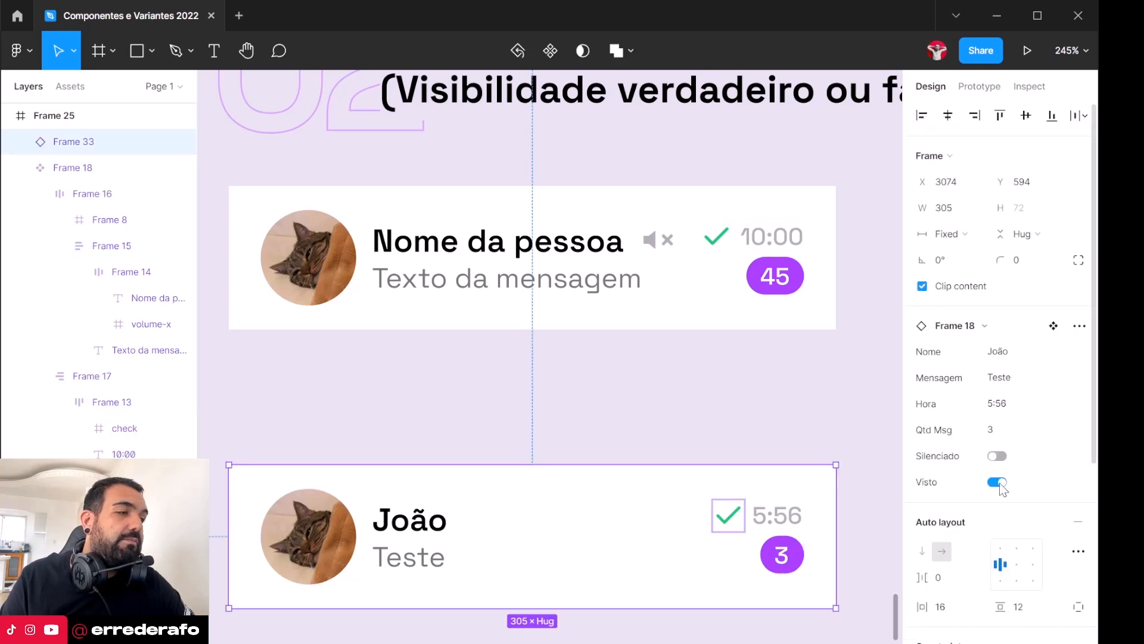
{"action": "left_click", "coordinate": [999, 483]}
{"action": "left_click", "coordinate": [999, 483]}
{"action": "left_click", "coordinate": [999, 483]}
{"action": "left_click", "coordinate": [999, 483]}
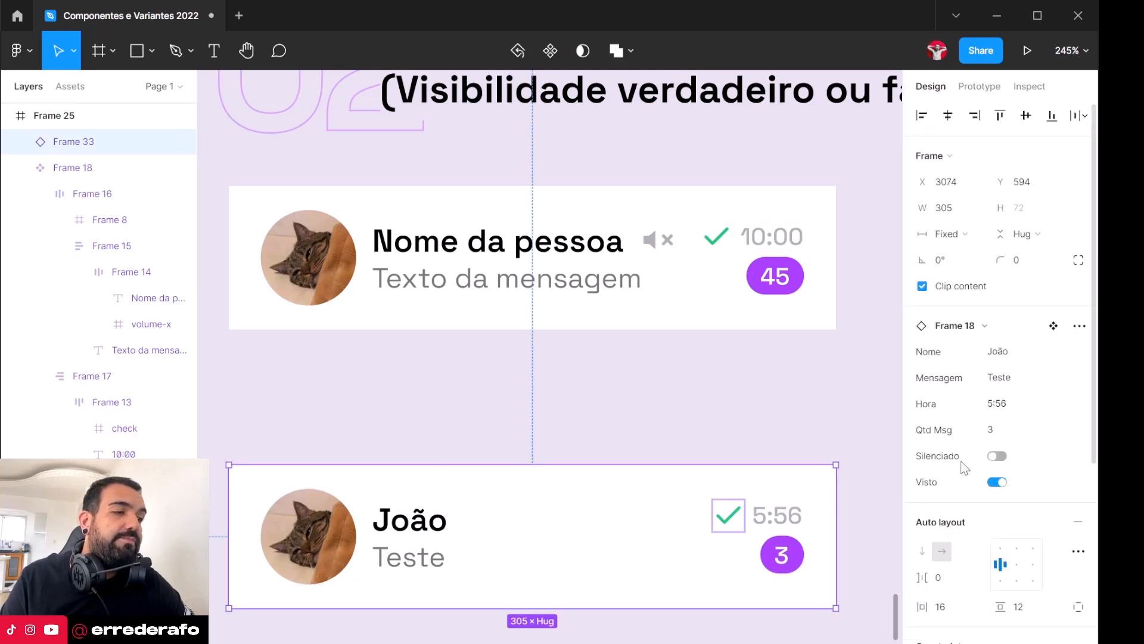
Step: Set the vertical resizing of the main component's frame holding the time and message badge to Fixed
{"action": "double_click", "coordinate": [745, 248]}
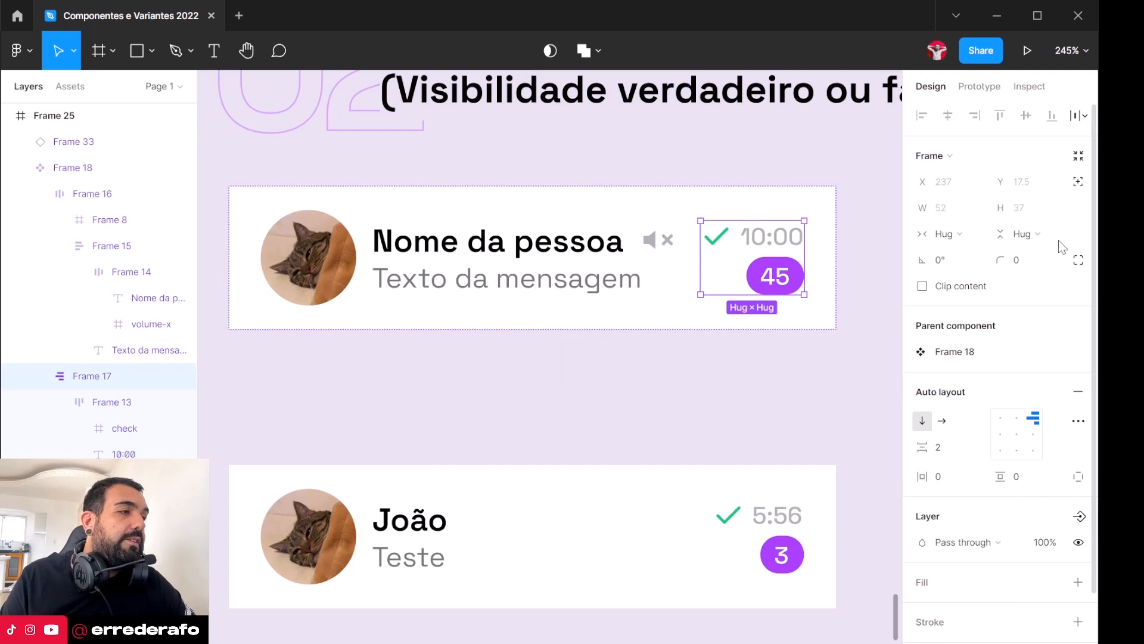
{"action": "left_click", "coordinate": [1039, 234]}
{"action": "left_click", "coordinate": [1024, 218]}
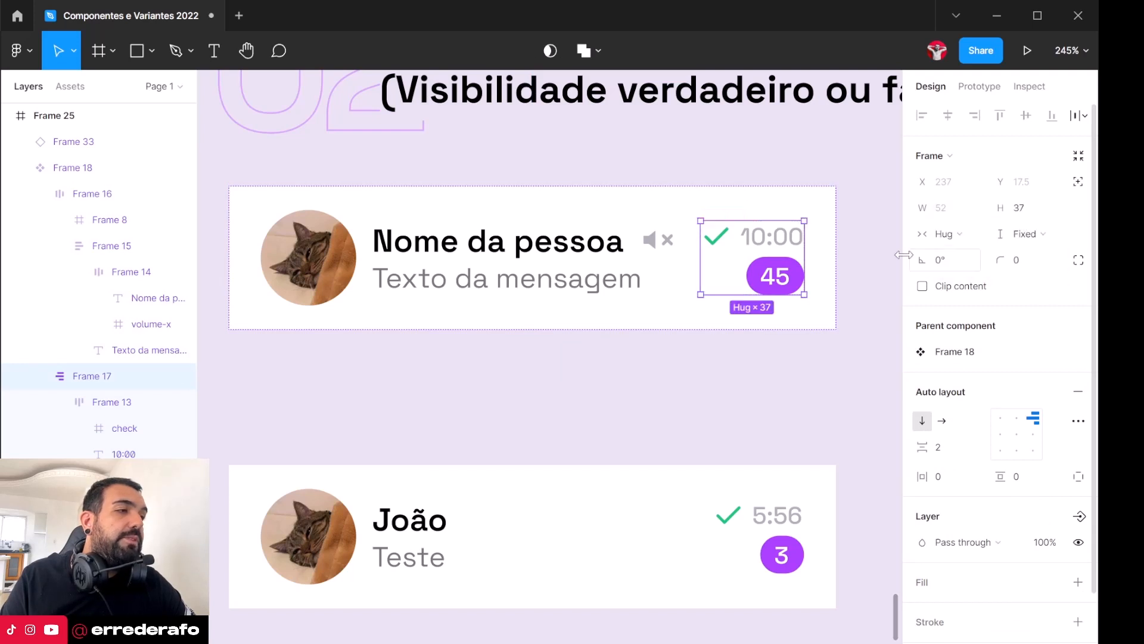
Step: Create a component property named "Msg Nova" with value True for the visibility of the purple message-count badge
{"action": "left_click", "coordinate": [782, 282]}
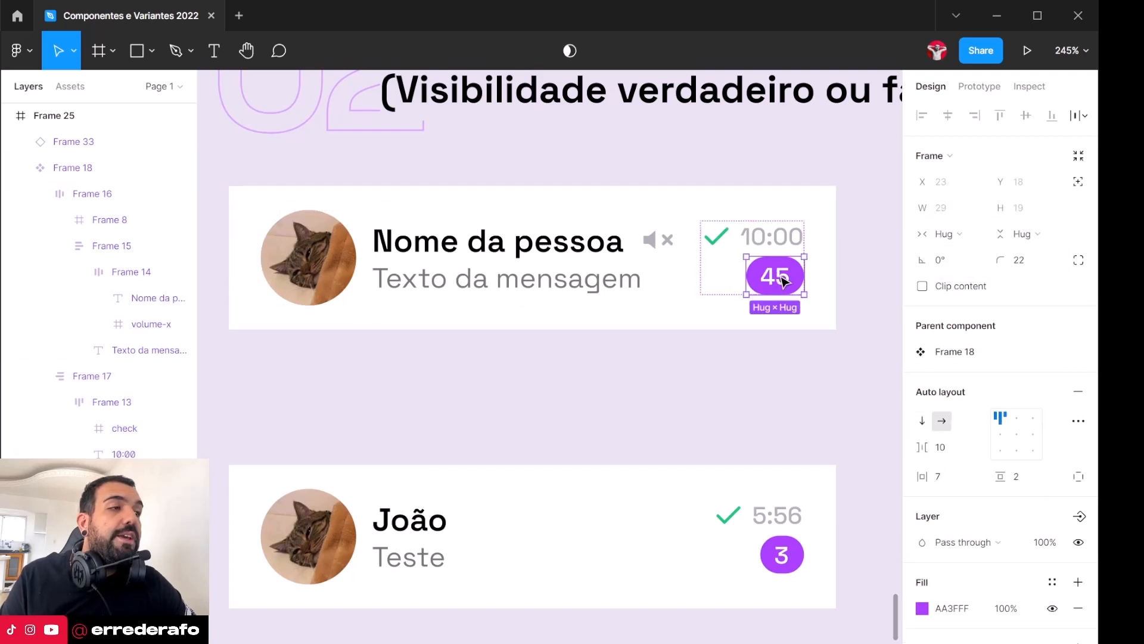
{"action": "left_click", "coordinate": [1080, 516]}
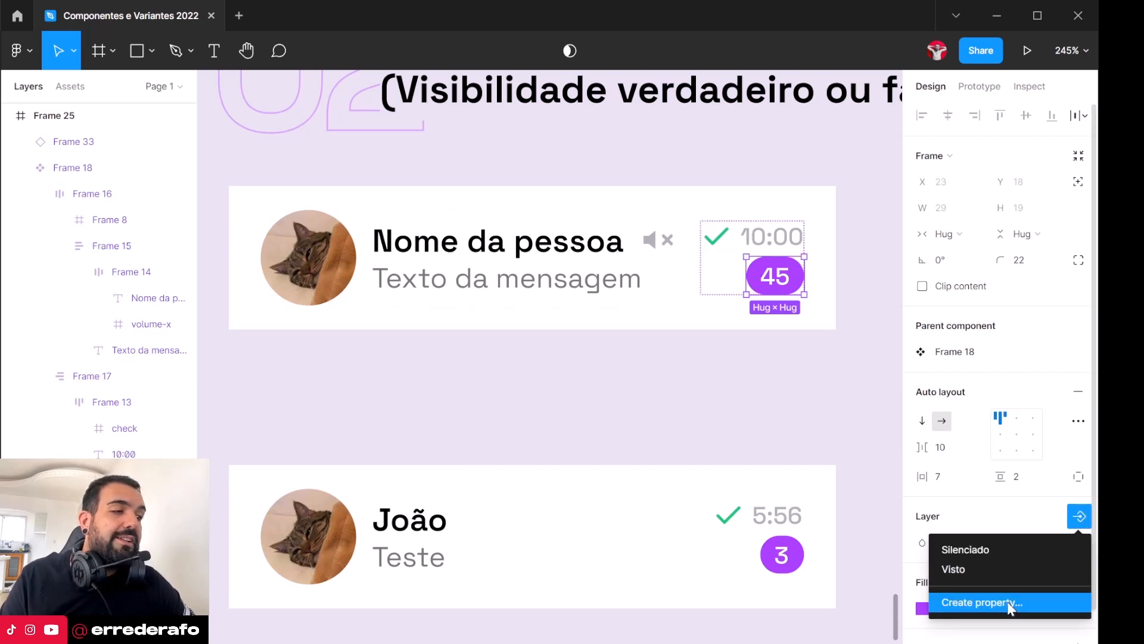
{"action": "left_click", "coordinate": [985, 602]}
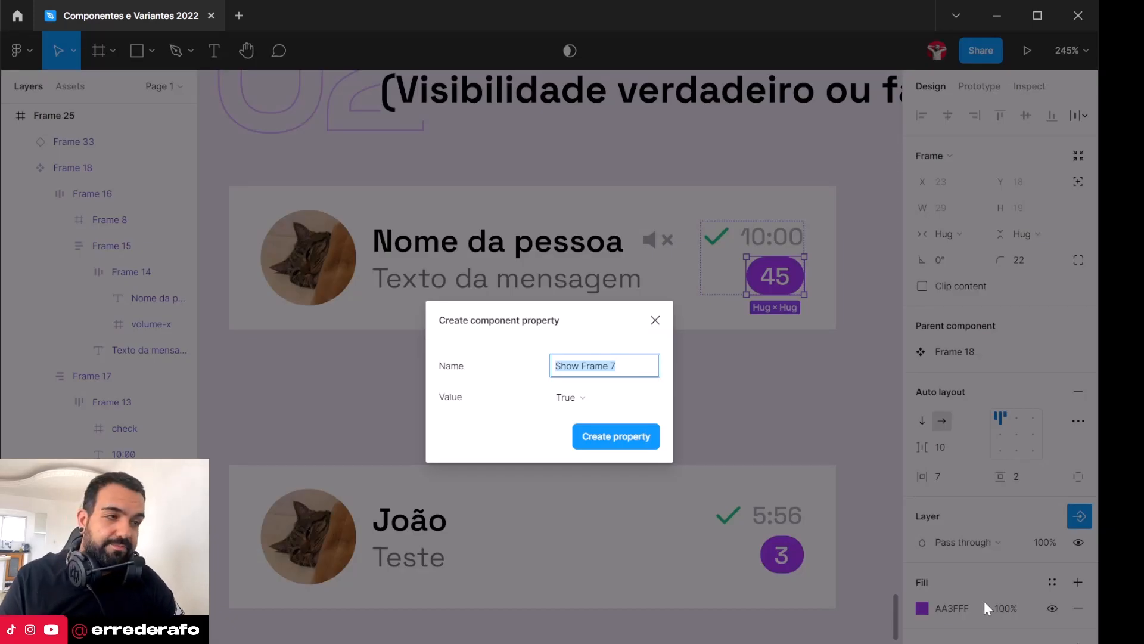
{"action": "type", "text": "Msg"}
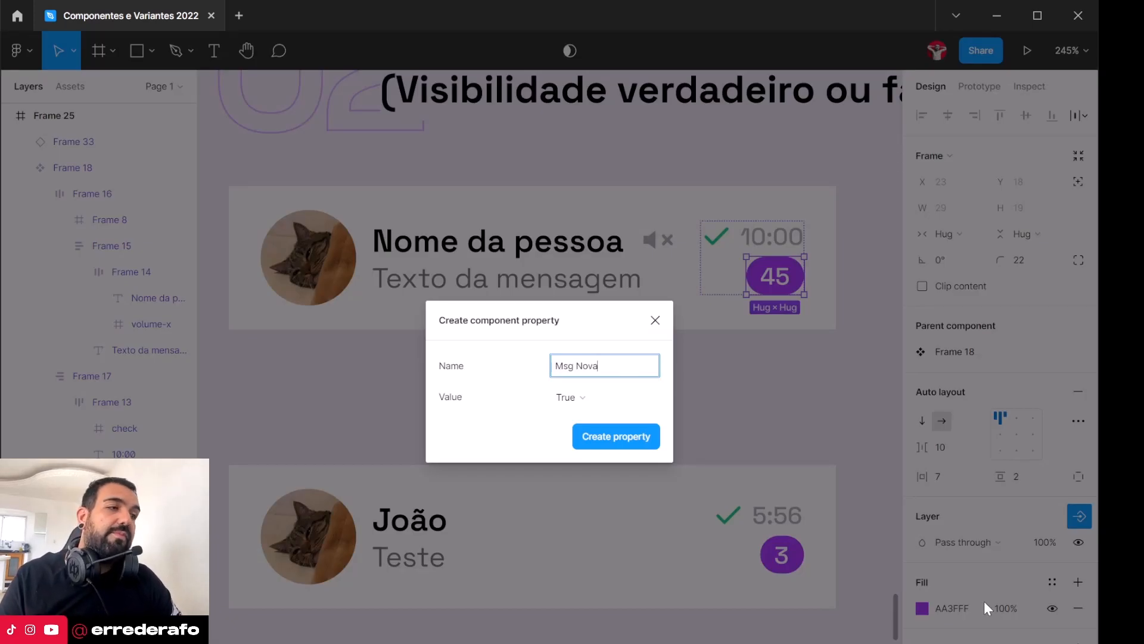
{"action": "type", "text": " Nova"}
{"action": "key", "text": "ctrl+a"}
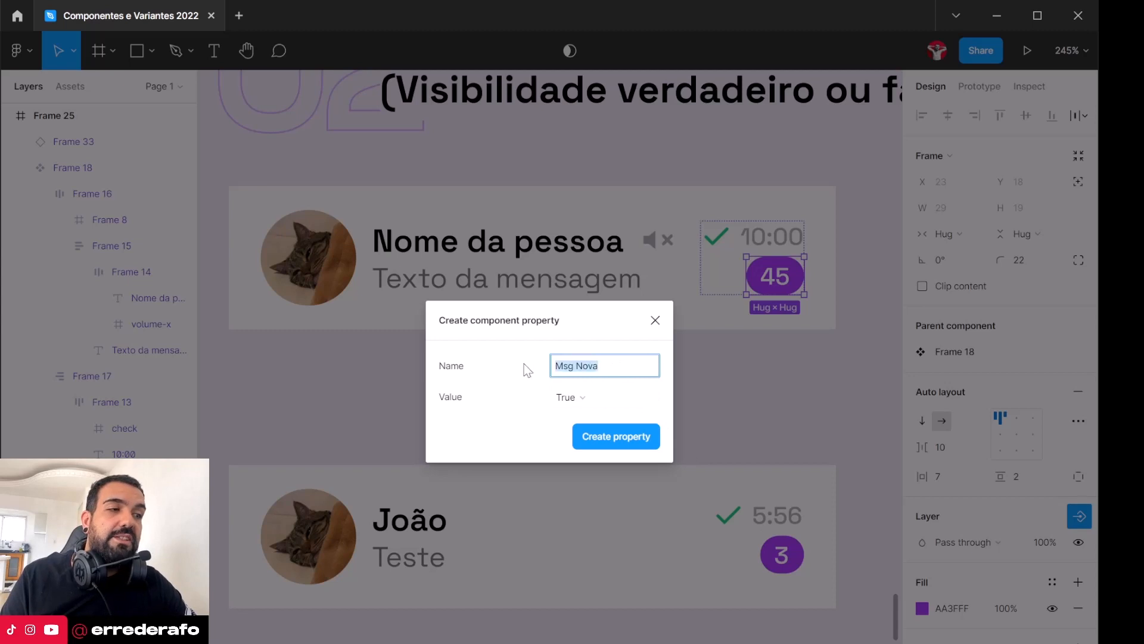
{"action": "left_click", "coordinate": [616, 437]}
Step: Turn off the Msg Nova and Visto properties on the chat instance
{"action": "left_click", "coordinate": [686, 532]}
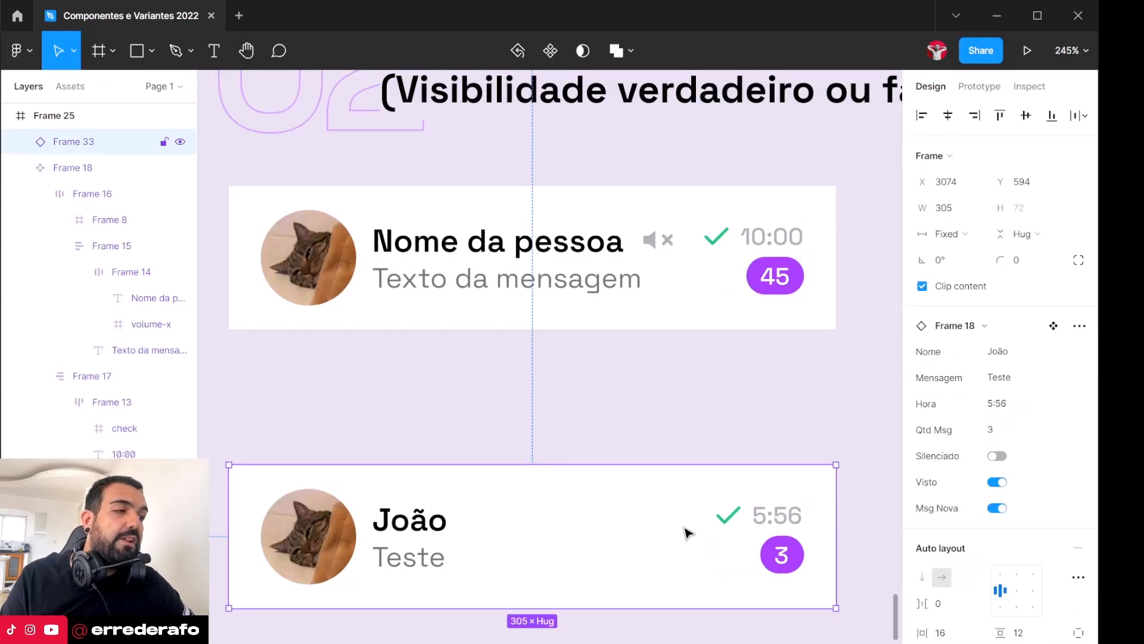
{"action": "left_click", "coordinate": [997, 508]}
{"action": "left_click", "coordinate": [998, 484]}
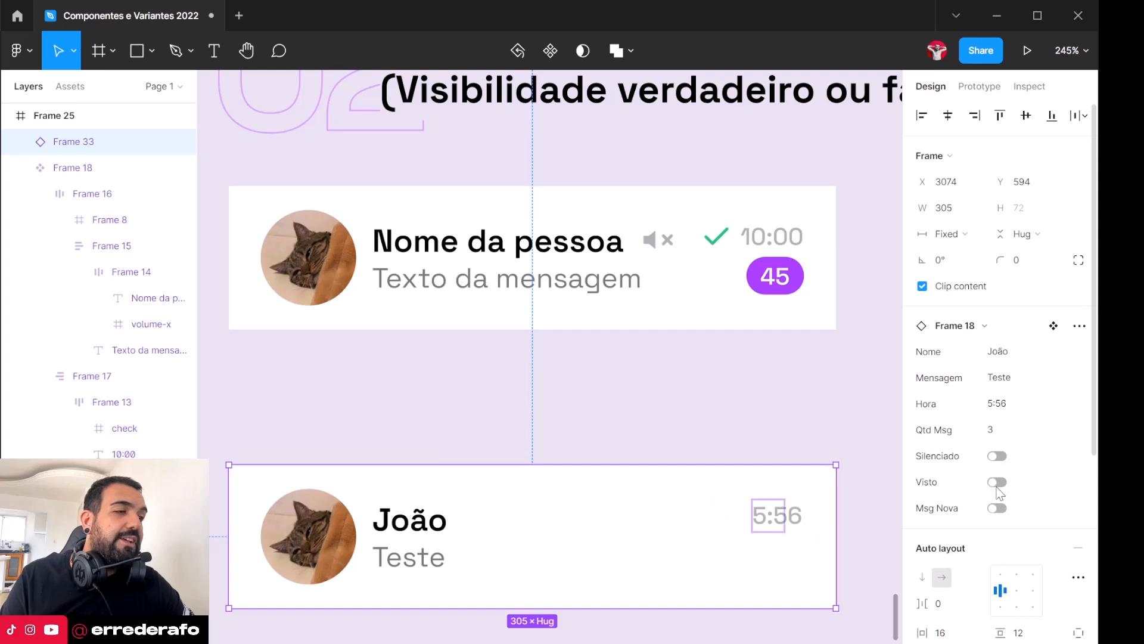
{"action": "left_click", "coordinate": [652, 424]}
{"action": "left_click", "coordinate": [560, 506]}
{"action": "scroll", "coordinate": [577, 482], "scroll_direction": "down", "scroll_amount": 1}
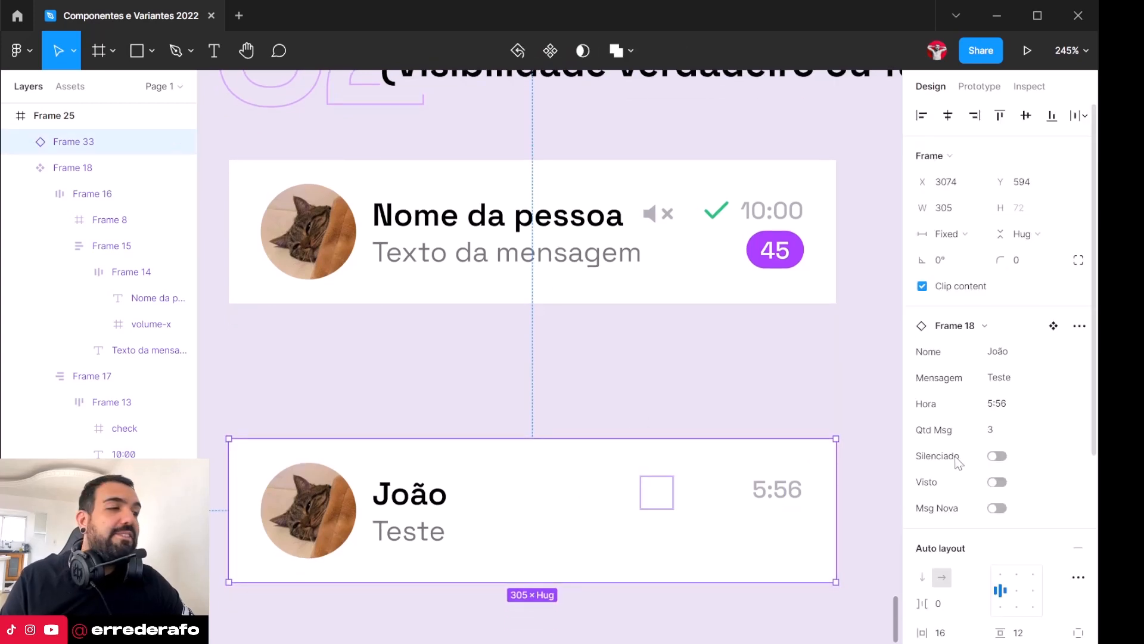
Step: Switch Silenciado, Visto and Msg Nova on and off again one at a time on the instance, then deselect it
{"action": "left_click", "coordinate": [994, 456]}
{"action": "left_click", "coordinate": [993, 456]}
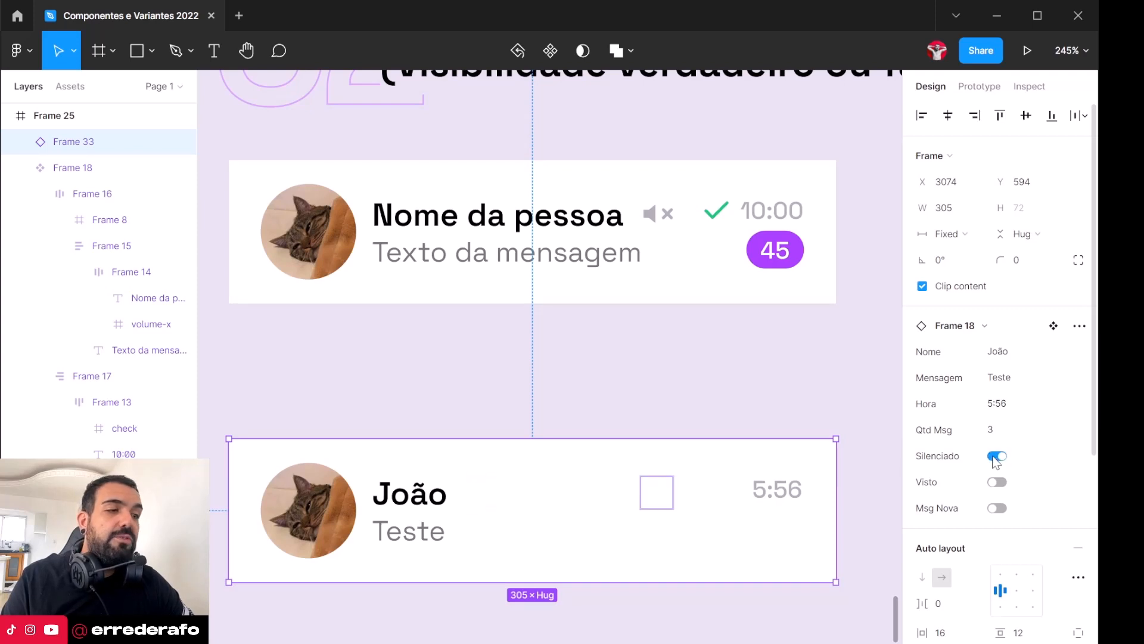
{"action": "left_click", "coordinate": [999, 484]}
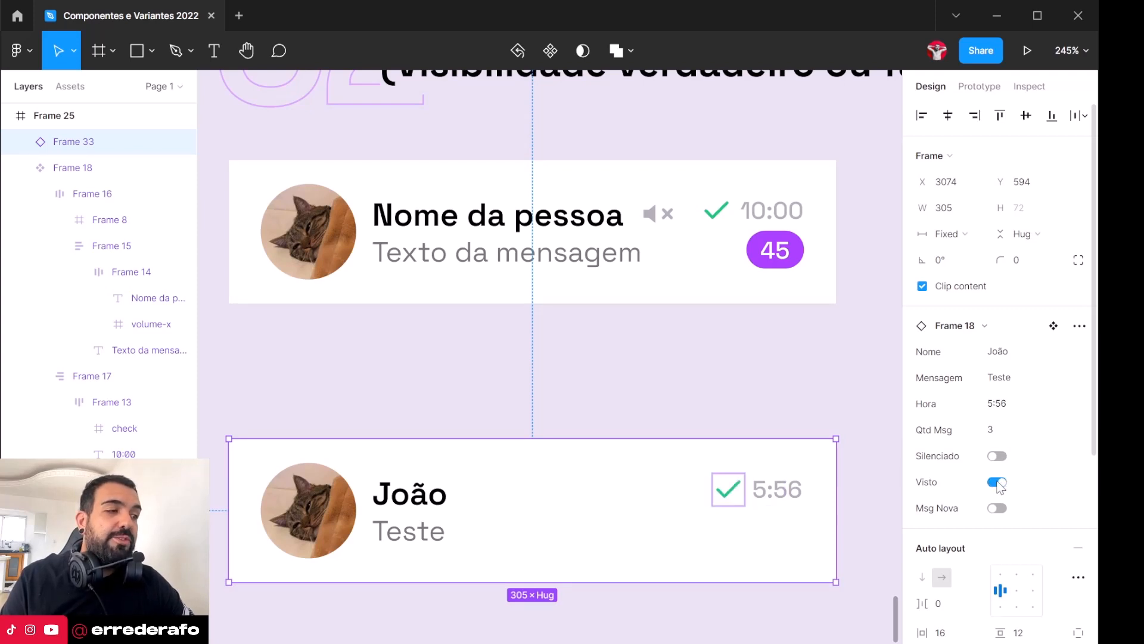
{"action": "left_click", "coordinate": [999, 483]}
{"action": "left_click", "coordinate": [997, 508]}
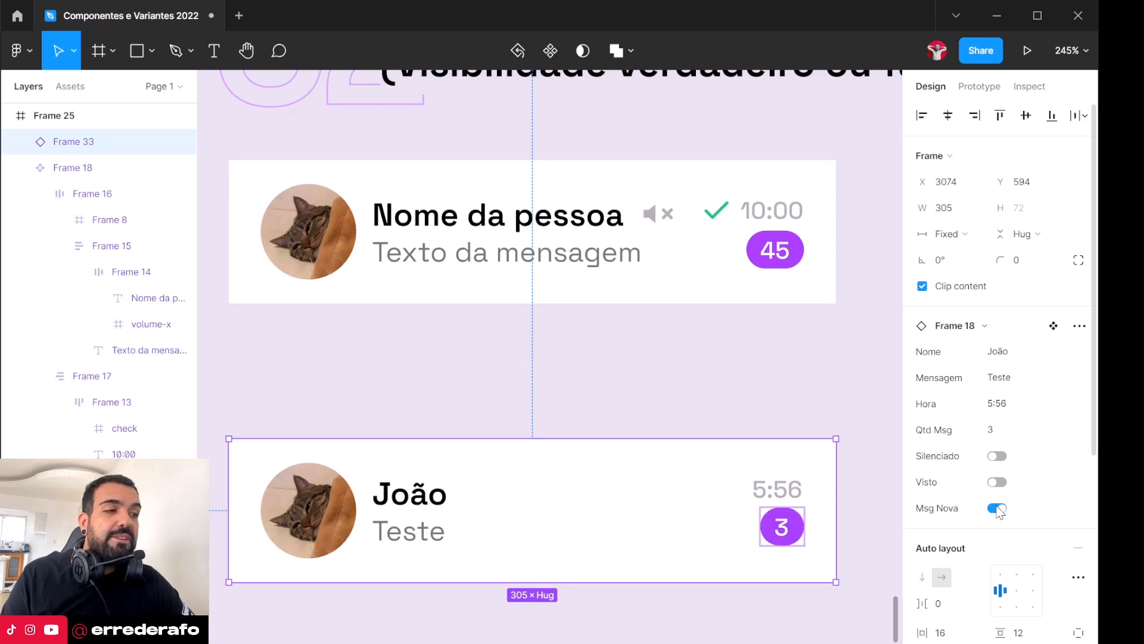
{"action": "left_click", "coordinate": [996, 508]}
{"action": "left_click", "coordinate": [566, 352]}
Step: Move the main chat component under the heading 03 about the component's variations, leaving a small gap below the heading
{"action": "scroll", "coordinate": [566, 352], "scroll_direction": "down", "scroll_amount": 3}
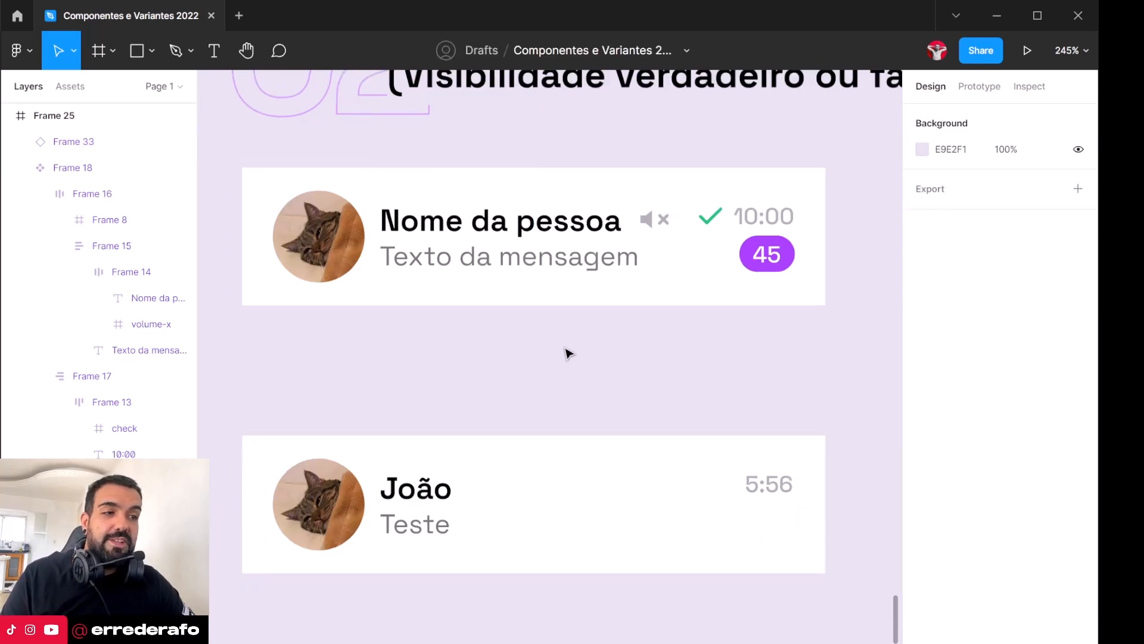
{"action": "scroll", "coordinate": [567, 352], "scroll_direction": "down", "scroll_amount": 4}
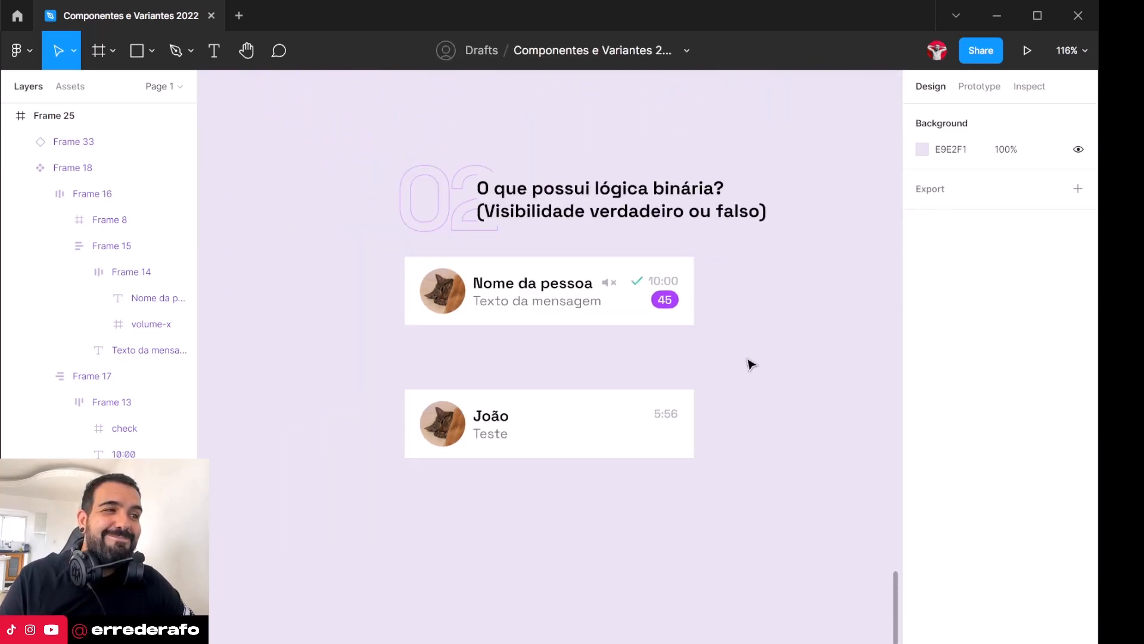
{"action": "left_click_drag", "start_coordinate": [748, 363], "coordinate": [506, 422]}
{"action": "left_click", "coordinate": [367, 390]}
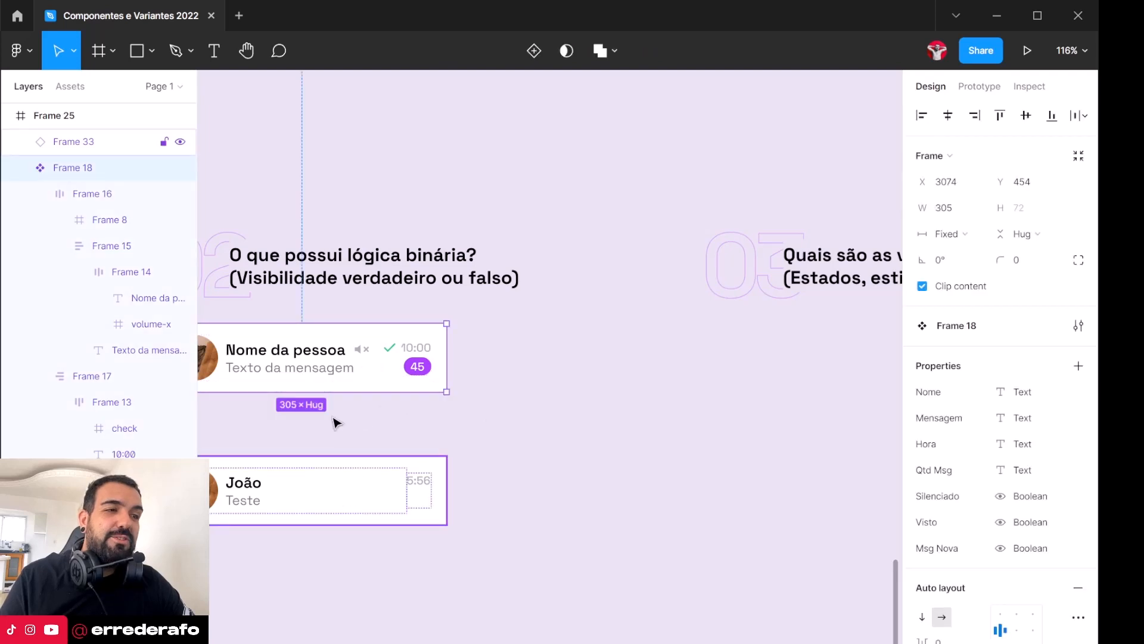
{"action": "left_click_drag", "start_coordinate": [299, 355], "coordinate": [845, 396]}
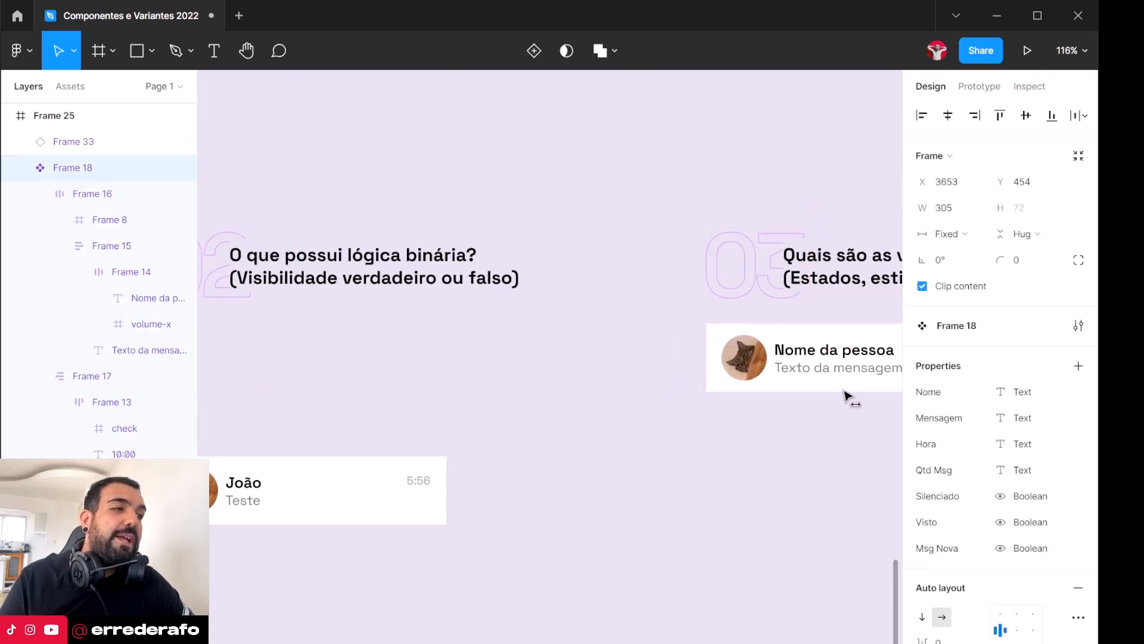
{"action": "left_click_drag", "start_coordinate": [817, 445], "coordinate": [400, 451]}
{"action": "scroll", "coordinate": [420, 343], "scroll_direction": "up", "scroll_amount": 3}
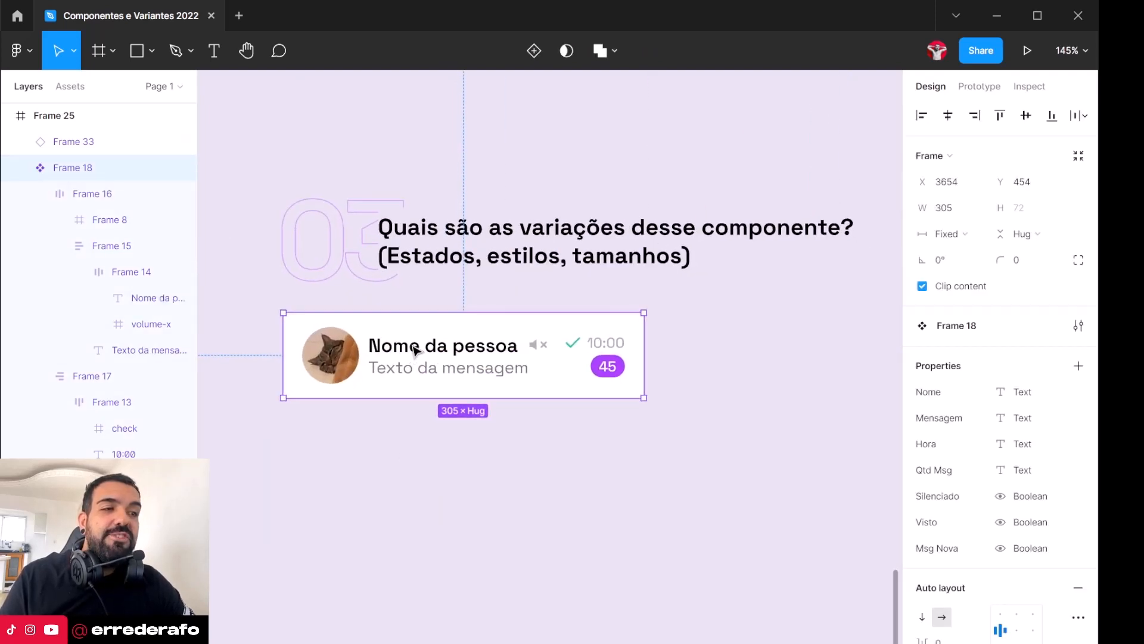
{"action": "left_click_drag", "start_coordinate": [417, 345], "coordinate": [421, 350]}
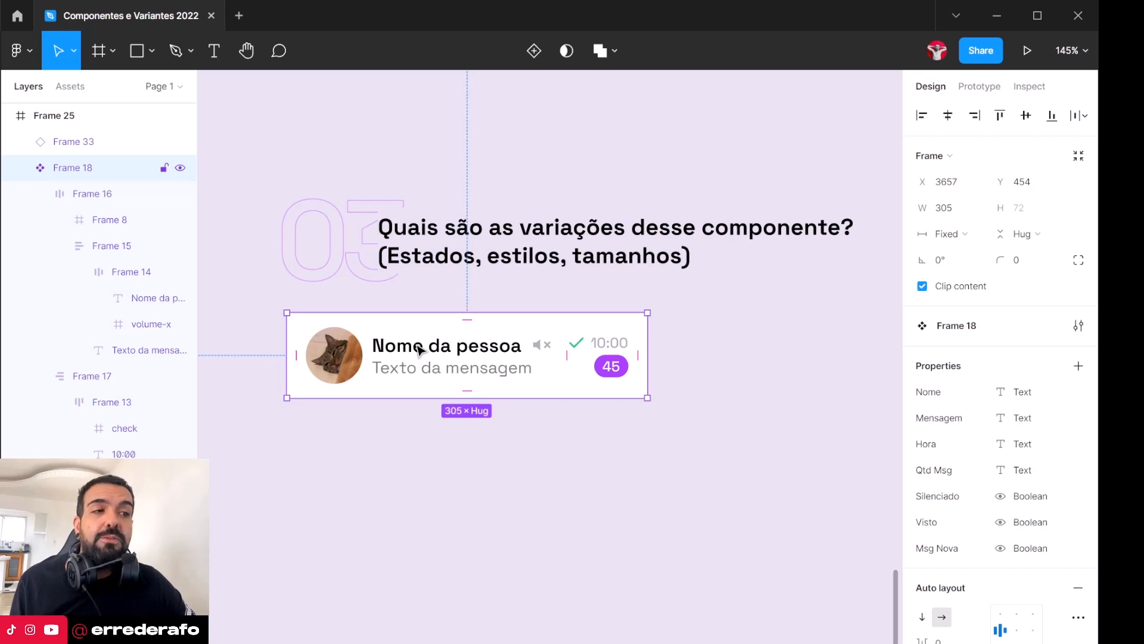
{"action": "left_click_drag", "start_coordinate": [491, 352], "coordinate": [493, 373]}
Step: Add a variant to the main chat component and rename its variant property to Estado
{"action": "right_click", "coordinate": [484, 374]}
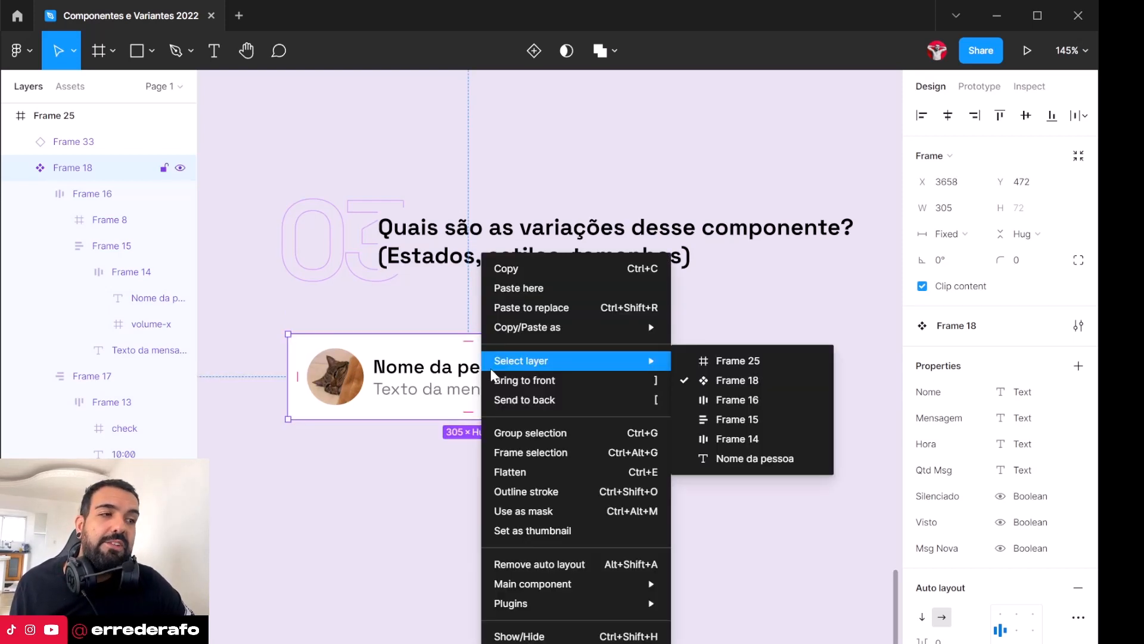
{"action": "mouse_move", "coordinate": [613, 587]}
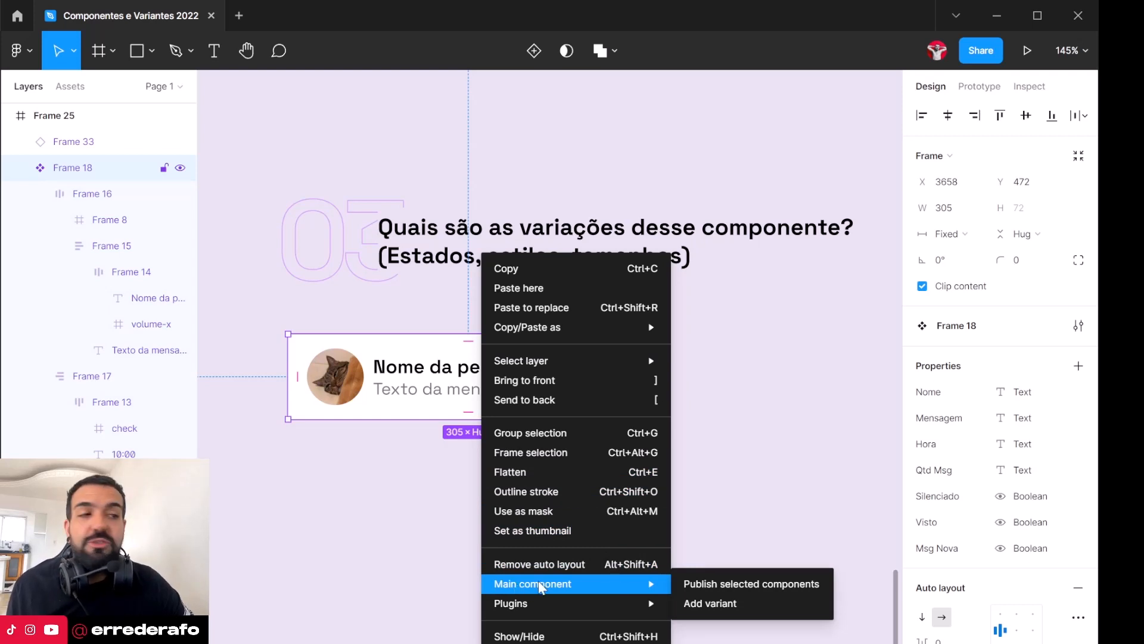
{"action": "left_click", "coordinate": [701, 604]}
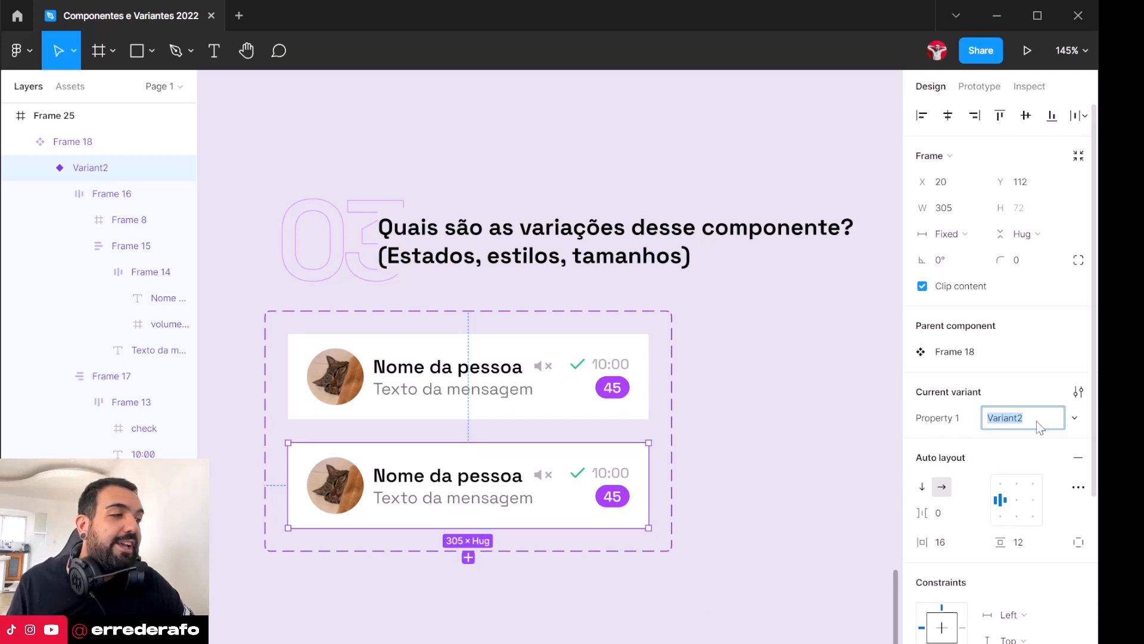
{"action": "double_click", "coordinate": [950, 419]}
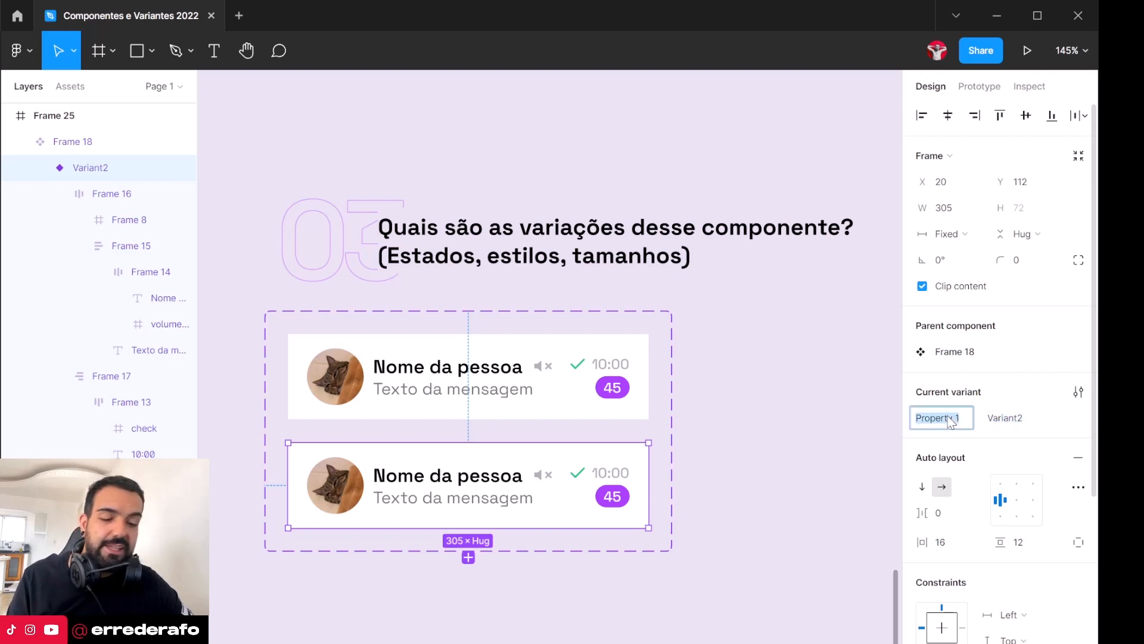
{"action": "type", "text": "Estado"}
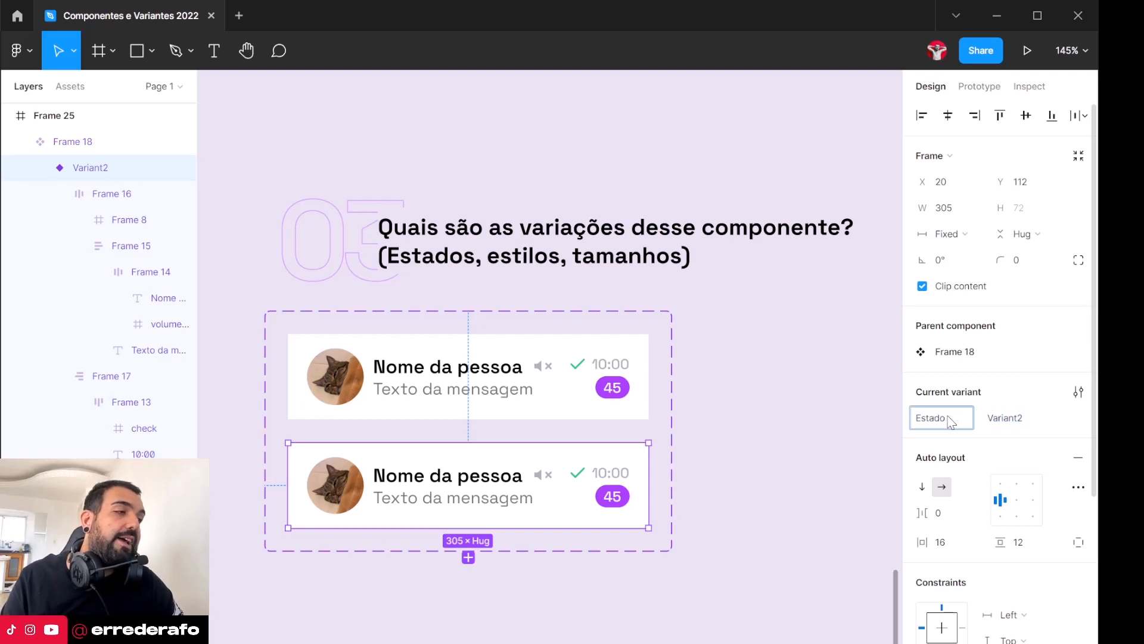
{"action": "key", "text": "Return"}
Step: Set the Estado value of the second variant to Hover
{"action": "left_click", "coordinate": [504, 387]}
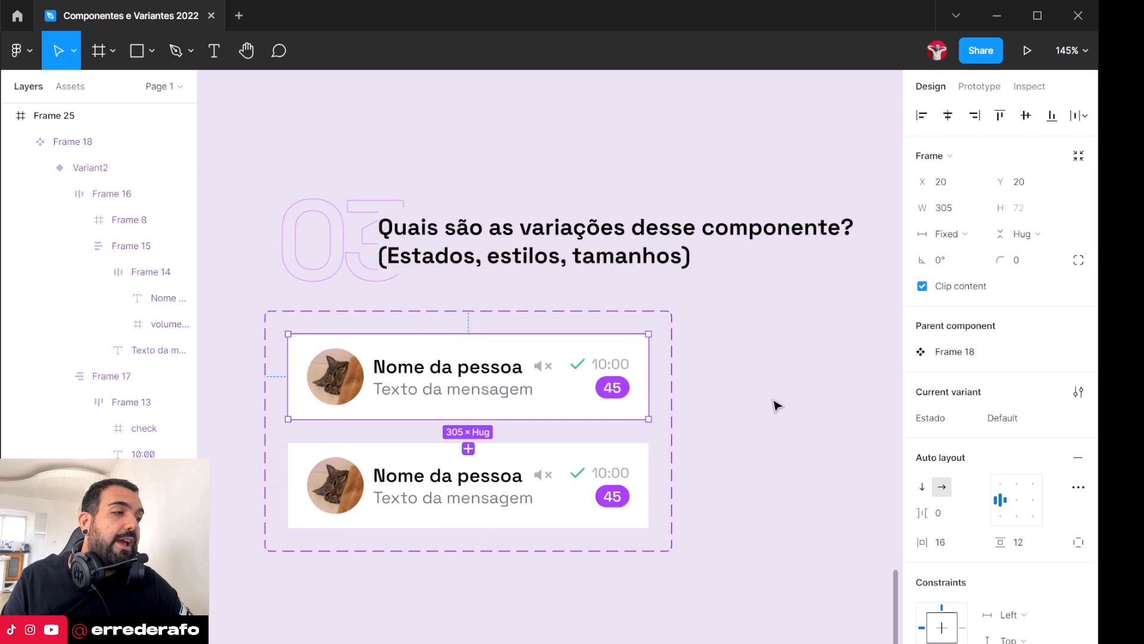
{"action": "left_click", "coordinate": [1025, 420]}
{"action": "key", "text": "Tab"}
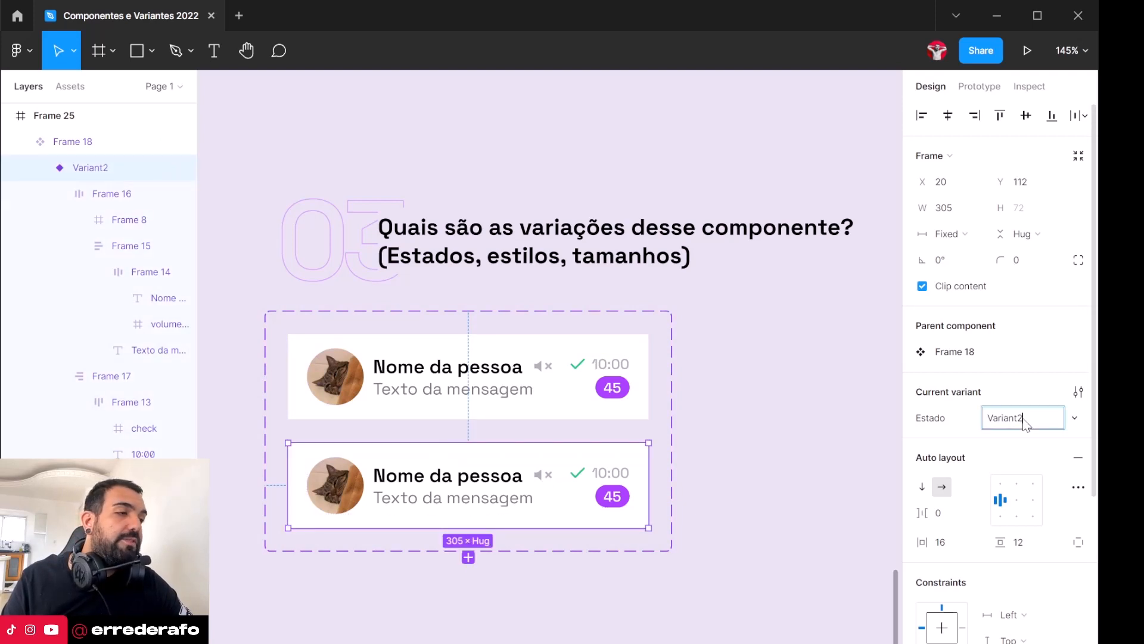
{"action": "type", "text": "Hover"}
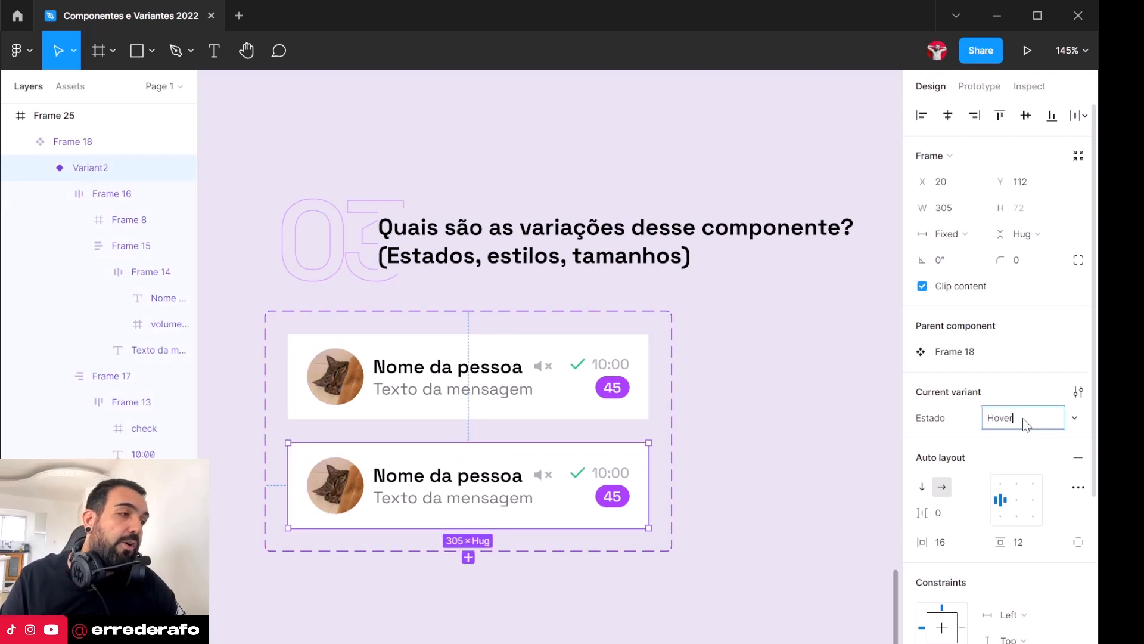
{"action": "key", "text": "Return"}
Step: Change the Hover variant's fill to E9E2F1 and lighten it to F5F3F8
{"action": "scroll", "coordinate": [614, 476], "scroll_direction": "down", "scroll_amount": 2}
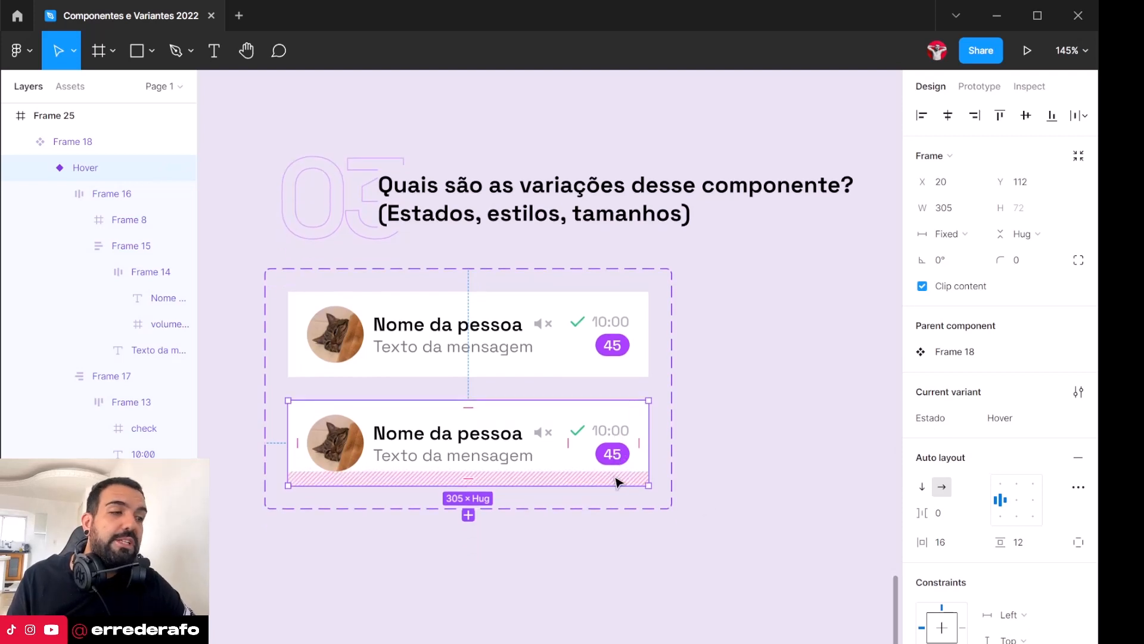
{"action": "scroll", "coordinate": [1020, 567], "scroll_direction": "down", "scroll_amount": 4}
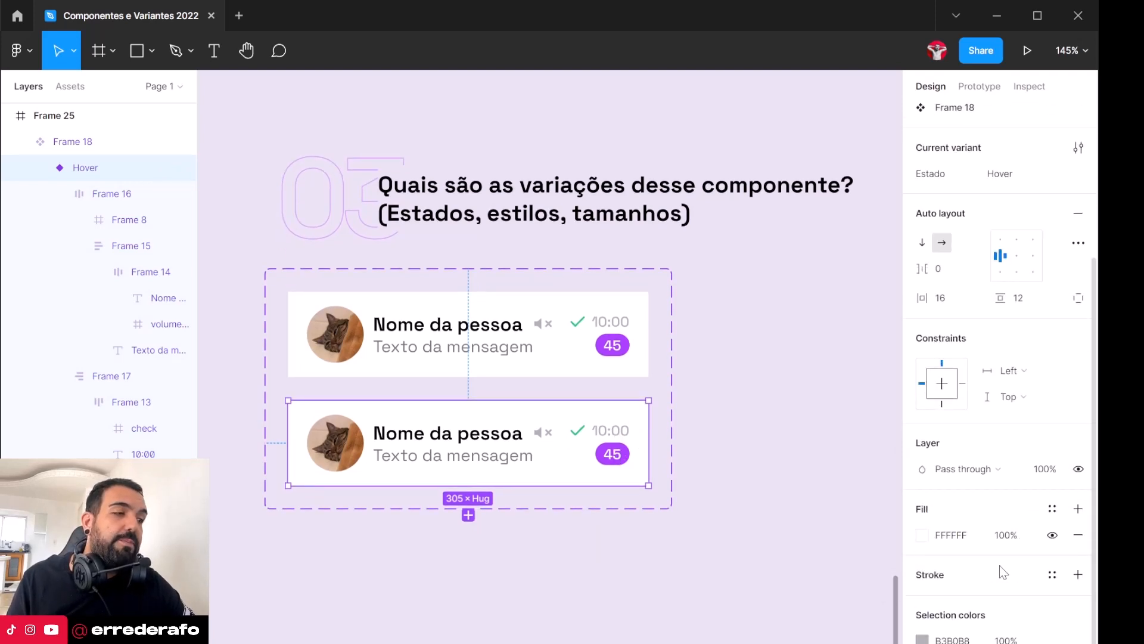
{"action": "left_click", "coordinate": [923, 534]}
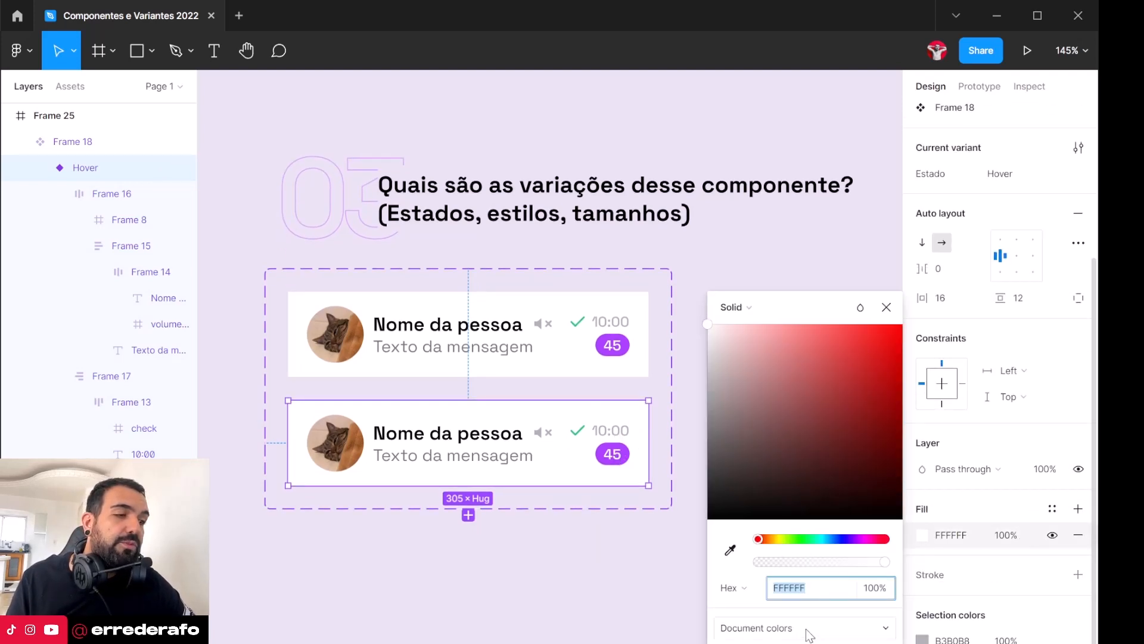
{"action": "type", "text": "E9E2F1"}
{"action": "key", "text": "Return"}
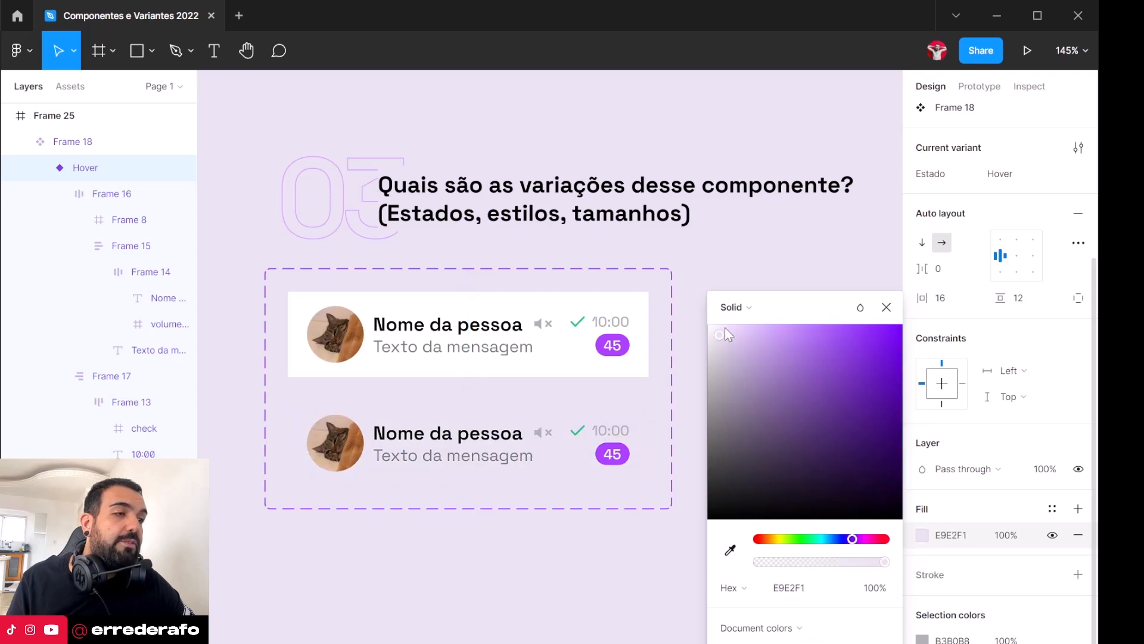
{"action": "left_click_drag", "start_coordinate": [724, 327], "coordinate": [711, 331]}
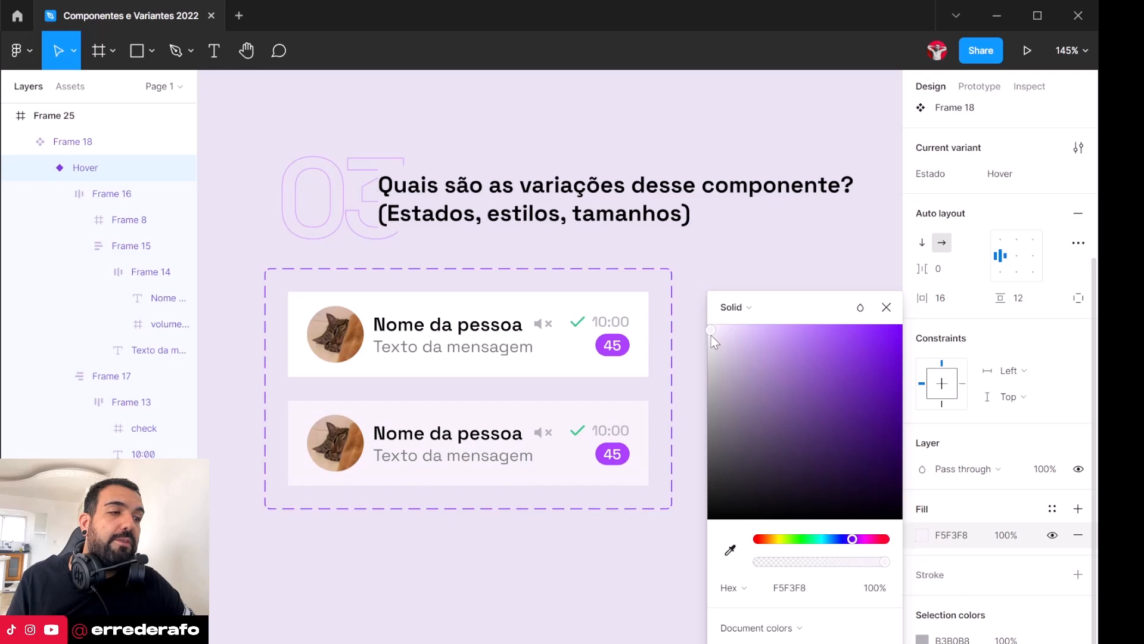
{"action": "left_click", "coordinate": [598, 618]}
{"action": "scroll", "coordinate": [388, 498], "scroll_direction": "up", "scroll_amount": 4}
{"action": "left_click", "coordinate": [485, 435]}
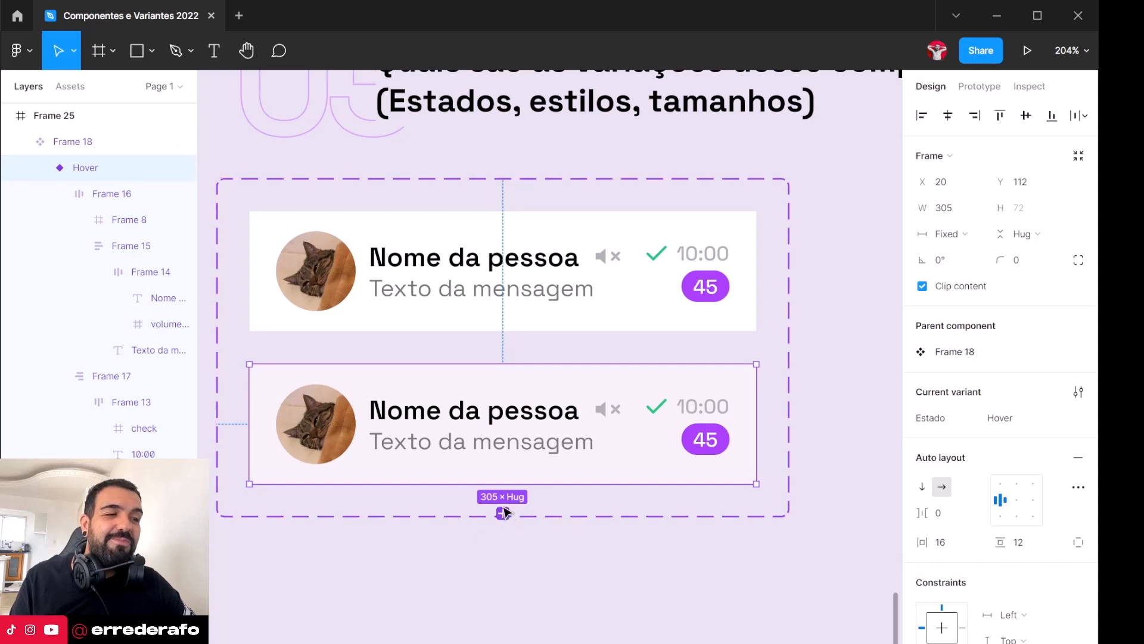
{"action": "left_click", "coordinate": [503, 422]}
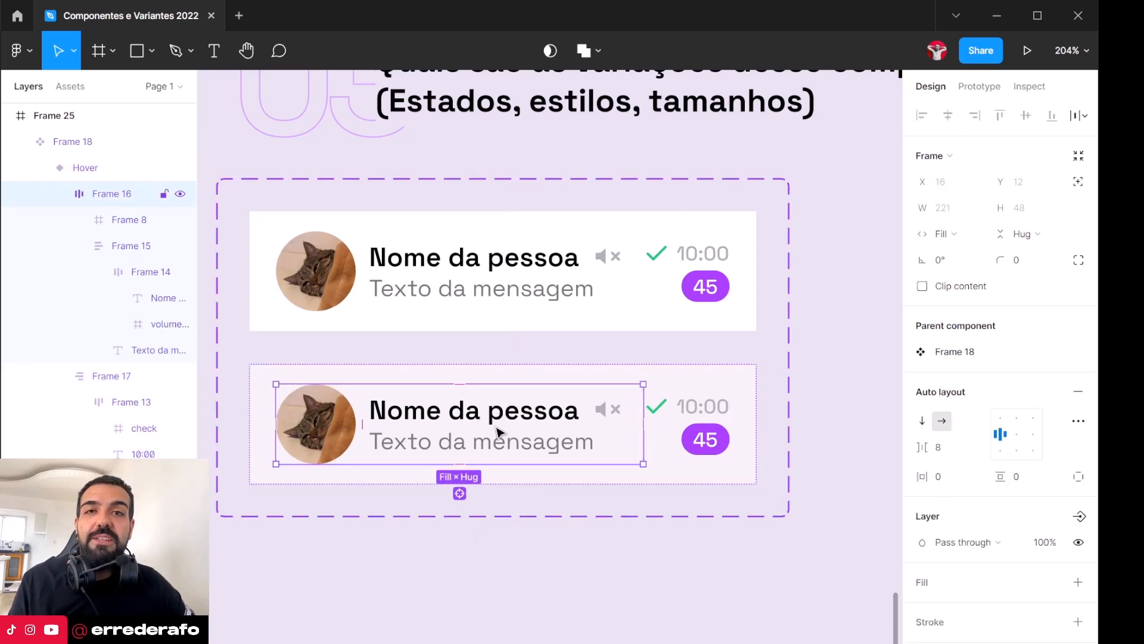
{"action": "left_click", "coordinate": [513, 426]}
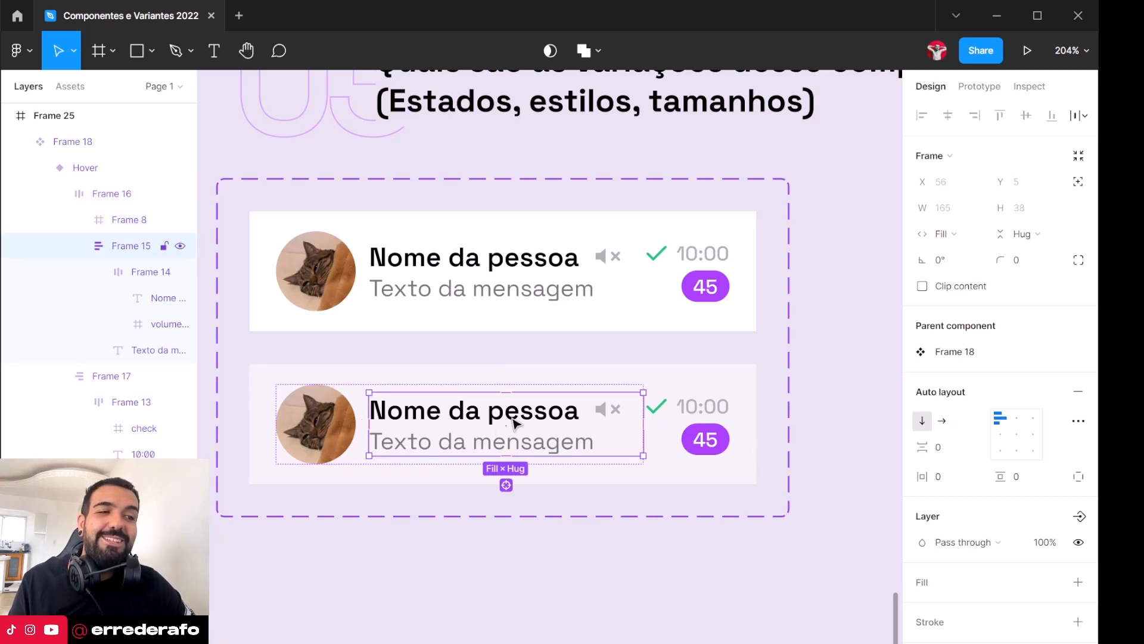
{"action": "left_click", "coordinate": [514, 423]}
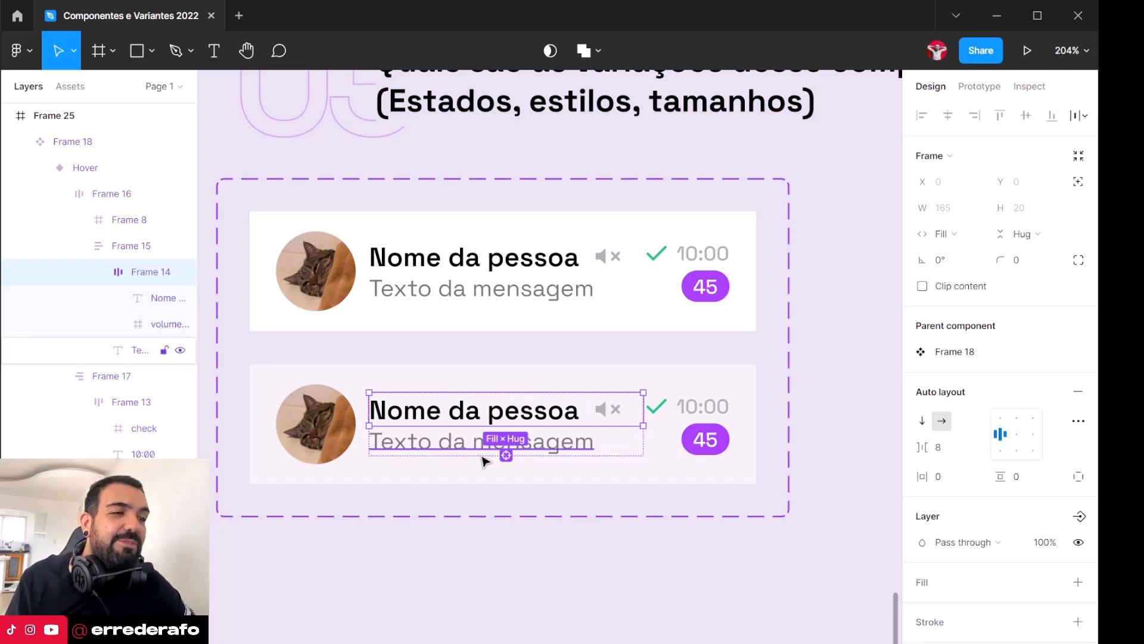
{"action": "scroll", "coordinate": [485, 455], "scroll_direction": "up", "scroll_amount": 2}
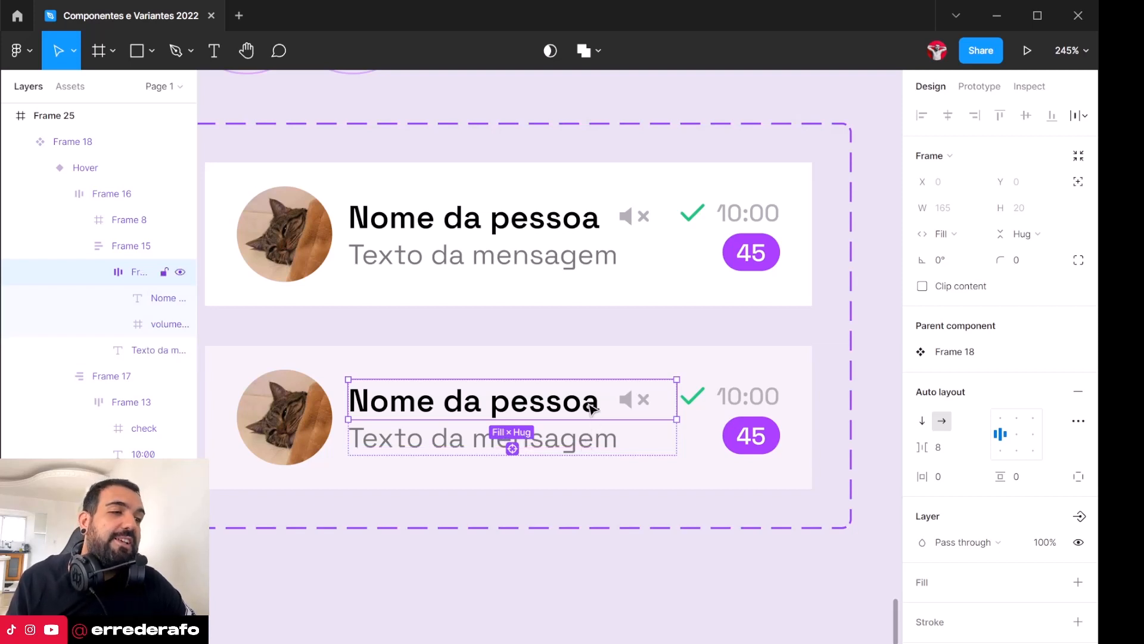
Step: Add a third variant to the component set below the Hover variant
{"action": "left_click", "coordinate": [549, 475]}
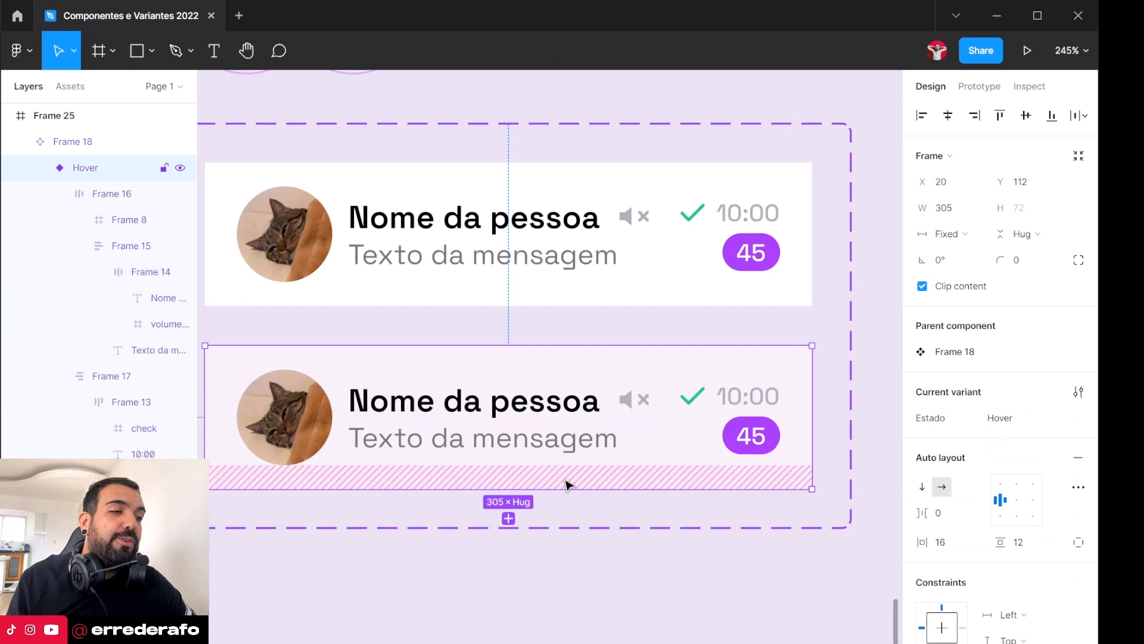
{"action": "left_click", "coordinate": [511, 516]}
{"action": "scroll", "coordinate": [486, 563], "scroll_direction": "down", "scroll_amount": 3}
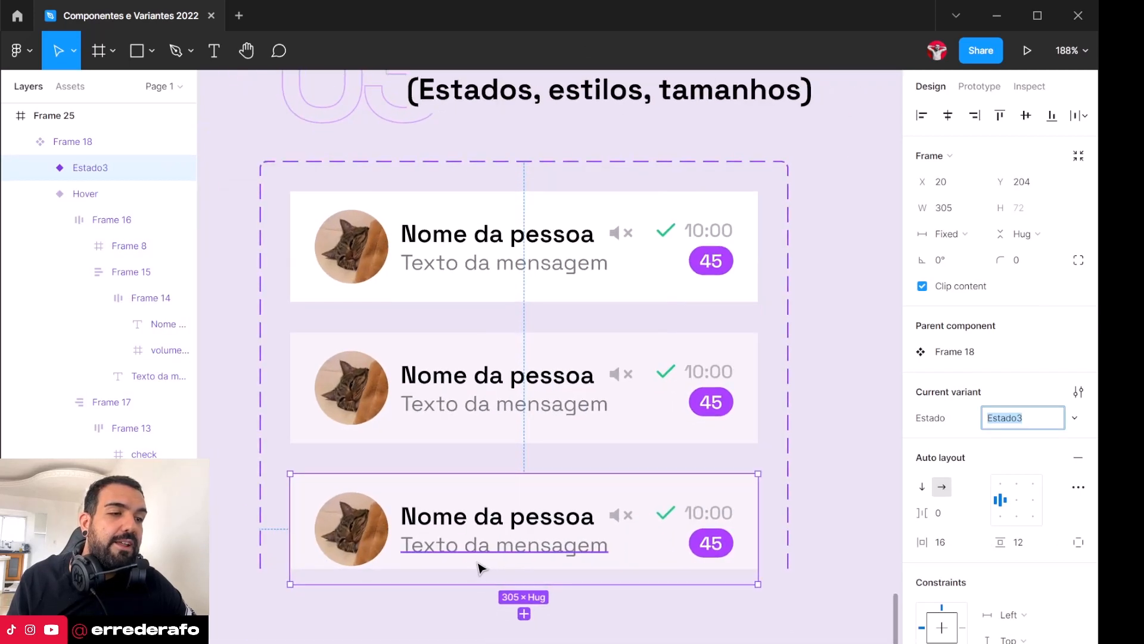
Step: Extend the lower edge of the enclosing Frame 25 to a height of about 983 to fit the whole variant set
{"action": "left_click", "coordinate": [366, 184]}
{"action": "scroll", "coordinate": [616, 324], "scroll_direction": "down", "scroll_amount": 4}
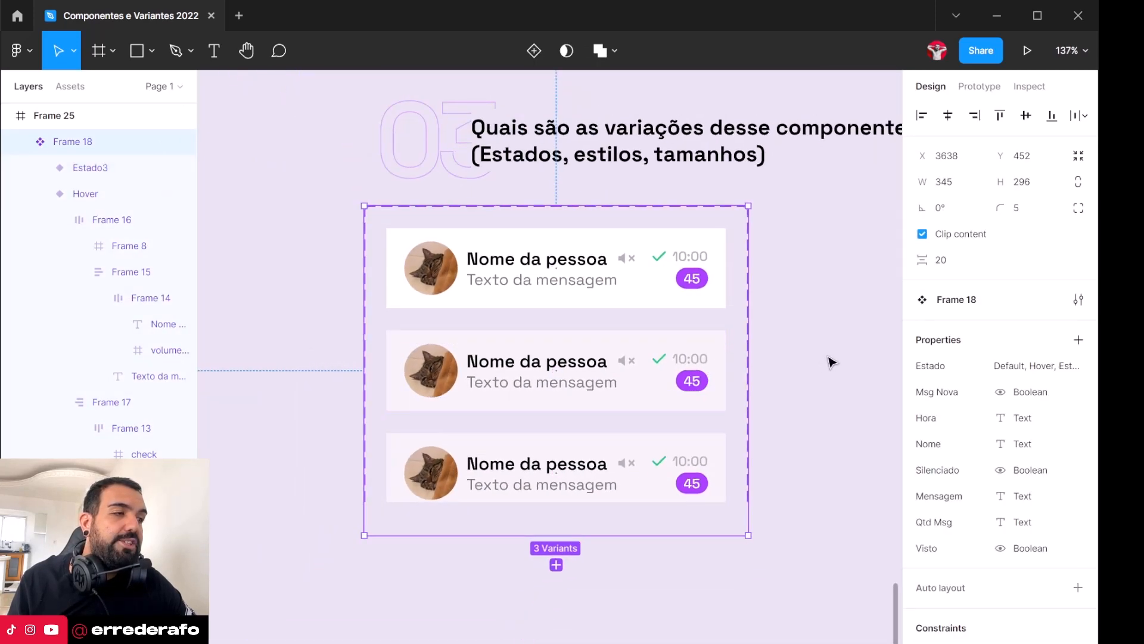
{"action": "left_click", "coordinate": [784, 462]}
{"action": "scroll", "coordinate": [778, 465], "scroll_direction": "down", "scroll_amount": 2}
{"action": "scroll", "coordinate": [770, 468], "scroll_direction": "down", "scroll_amount": 3}
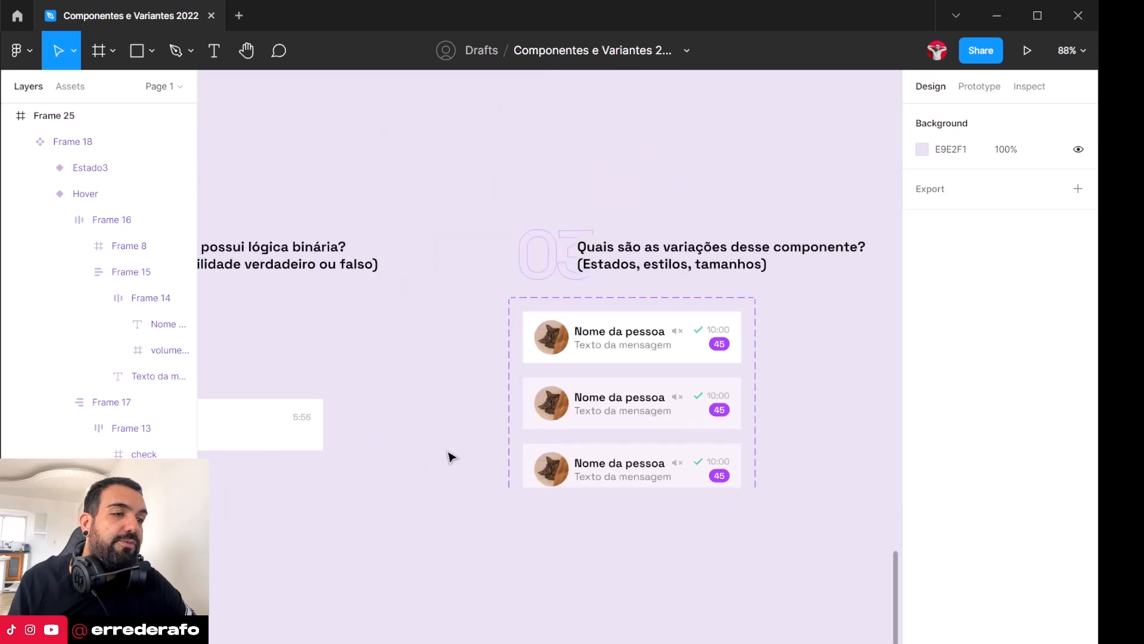
{"action": "left_click_drag", "start_coordinate": [470, 486], "coordinate": [473, 590]}
Step: Set the Estado value of the third variant to Selecionado
{"action": "scroll", "coordinate": [751, 475], "scroll_direction": "up", "scroll_amount": 3}
{"action": "scroll", "coordinate": [609, 459], "scroll_direction": "up", "scroll_amount": 1}
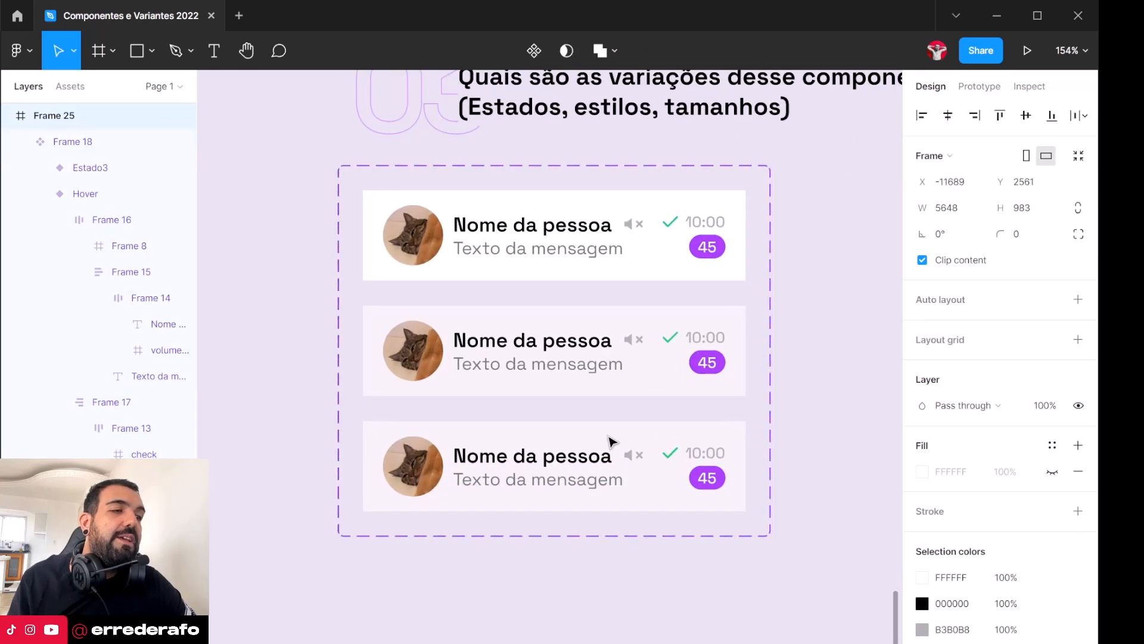
{"action": "left_click", "coordinate": [608, 442]}
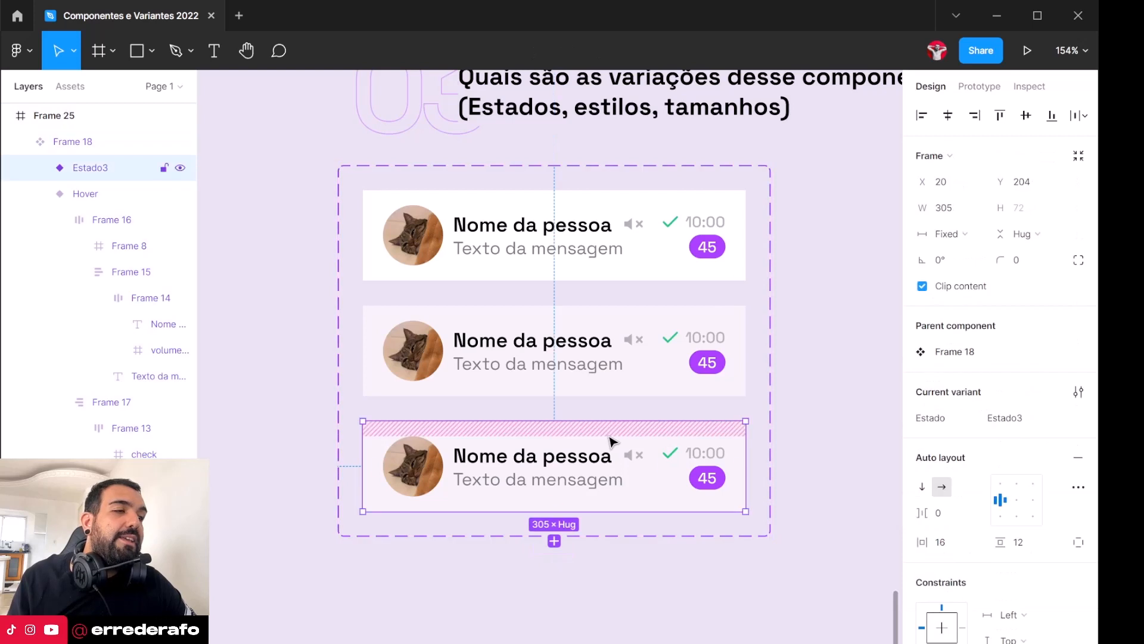
{"action": "left_click", "coordinate": [796, 469]}
{"action": "double_click", "coordinate": [674, 450]}
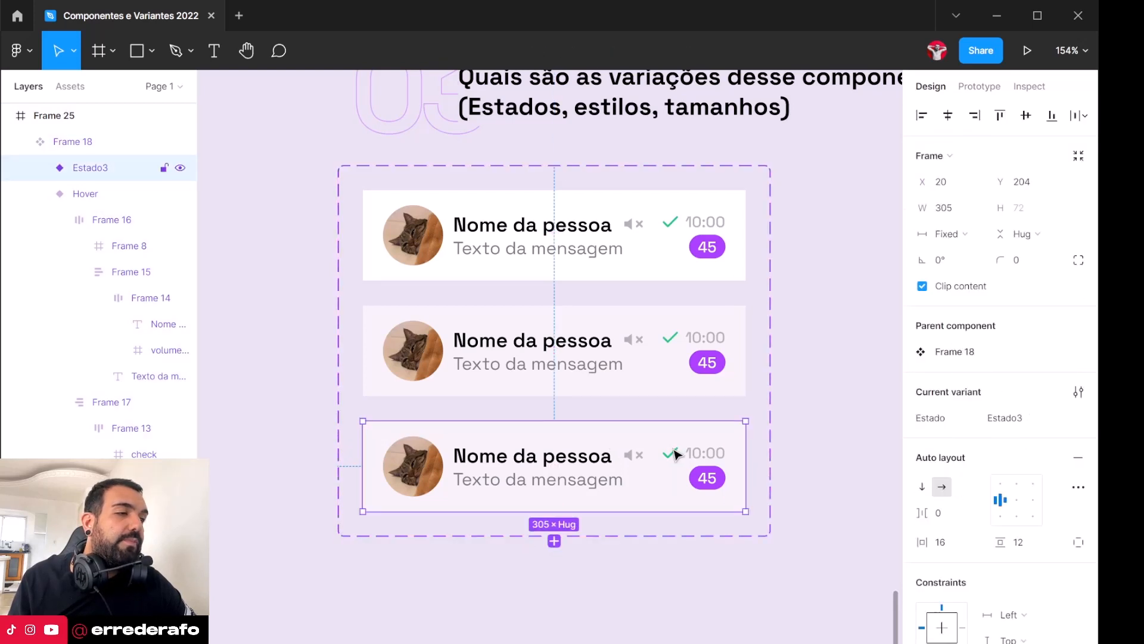
{"action": "left_click", "coordinate": [1003, 418]}
{"action": "type", "text": "S"}
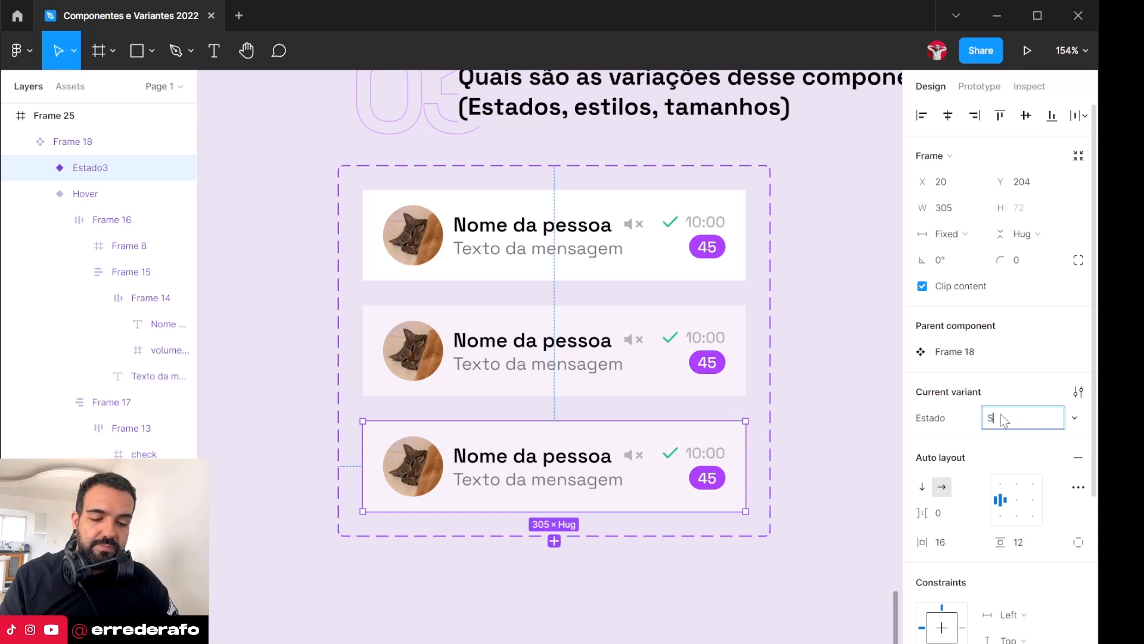
{"action": "type", "text": "elecionado"}
{"action": "key", "text": "Return"}
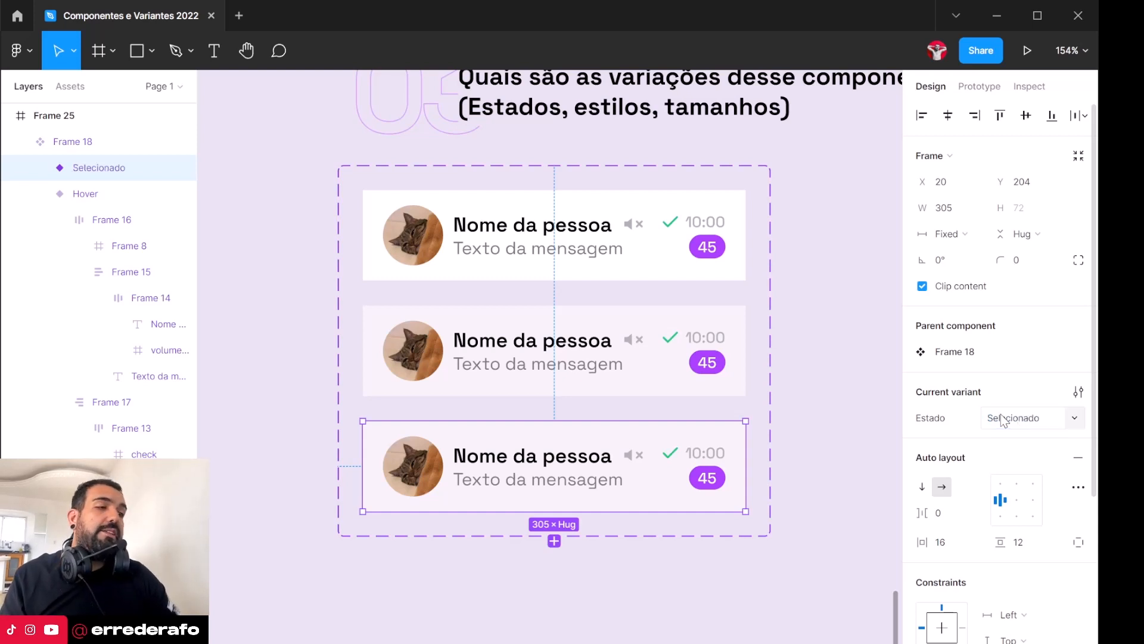
Step: Change the Selecionado variant's background fill to AA3FFF
{"action": "scroll", "coordinate": [636, 541], "scroll_direction": "up", "scroll_amount": 3}
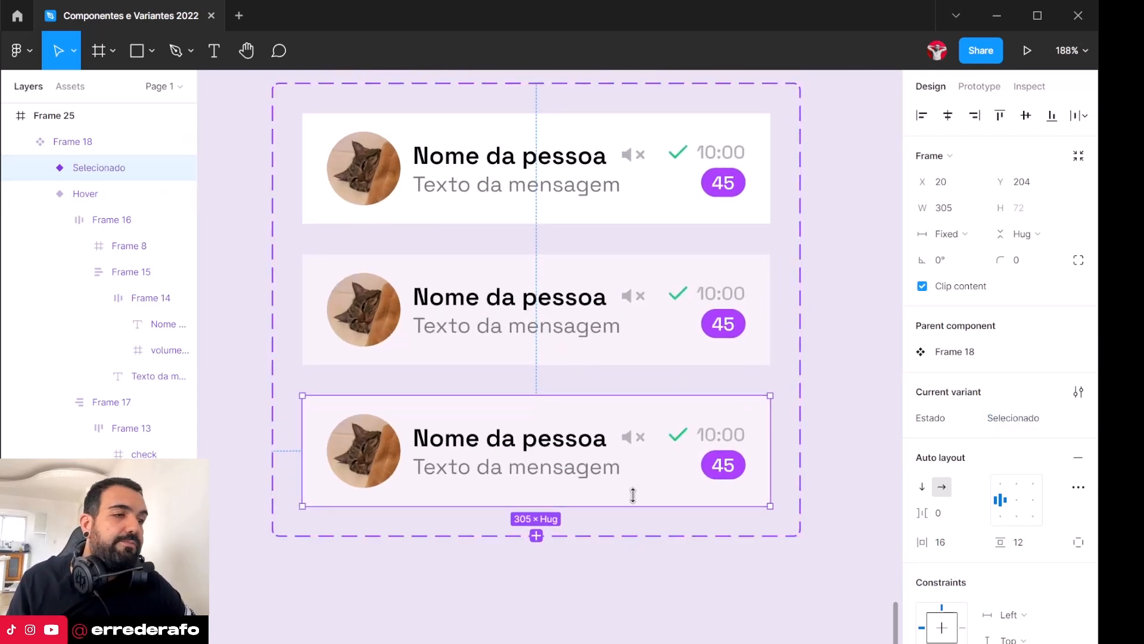
{"action": "scroll", "coordinate": [983, 536], "scroll_direction": "down", "scroll_amount": 5}
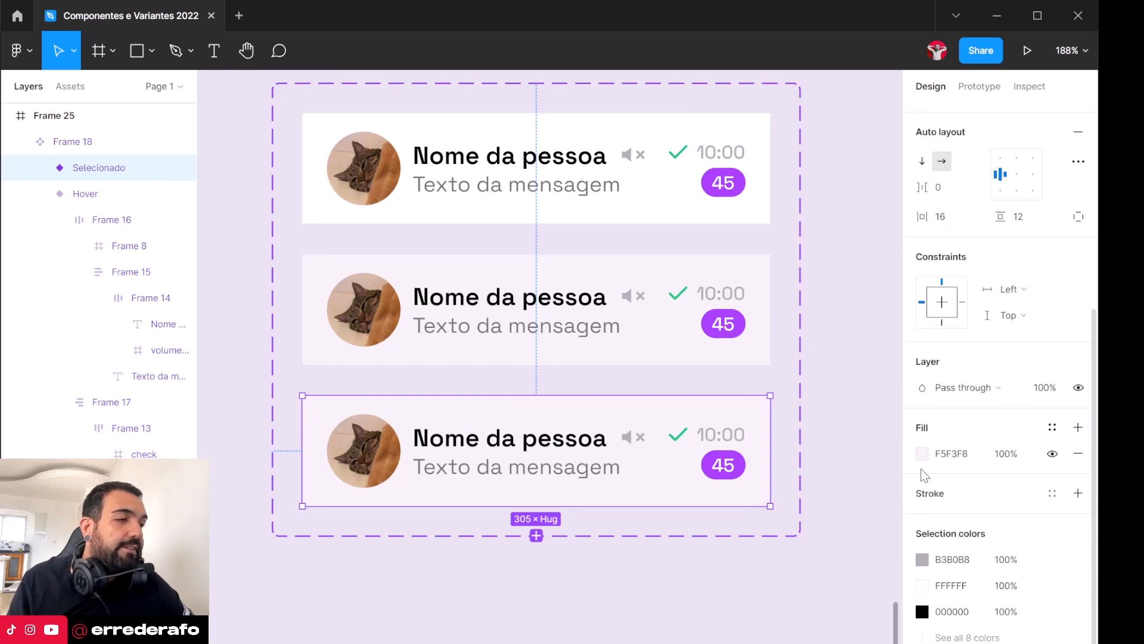
{"action": "left_click", "coordinate": [922, 454]}
{"action": "left_click", "coordinate": [833, 643]}
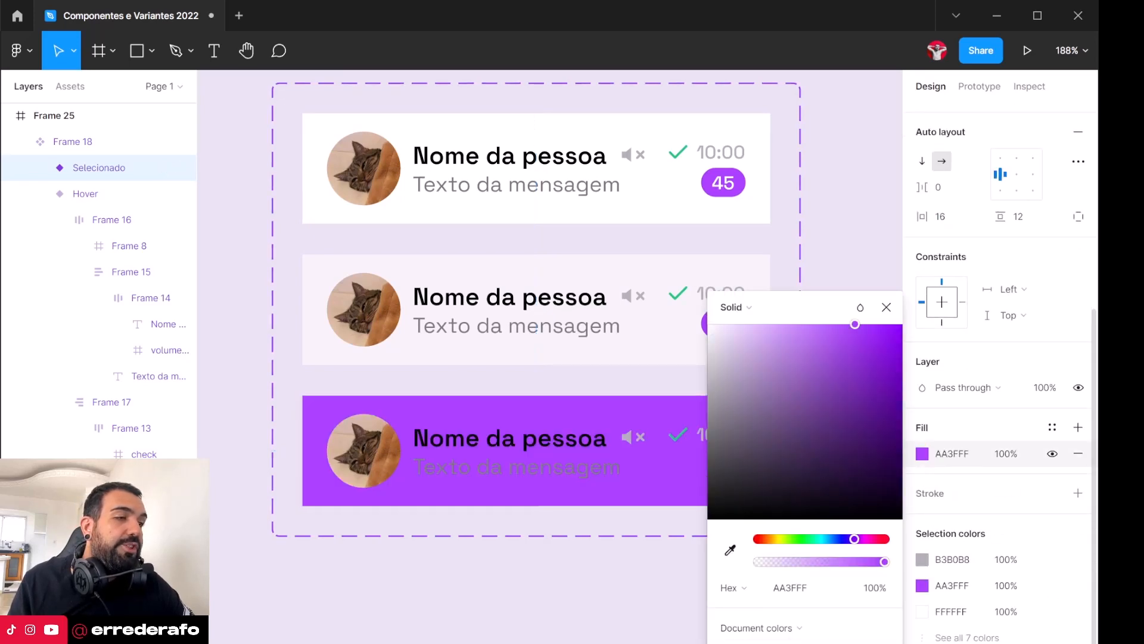
{"action": "left_click", "coordinate": [584, 565]}
Step: Set both the name text and the message text in the Selecionado variant to white, FFFFFF
{"action": "scroll", "coordinate": [552, 477], "scroll_direction": "down", "scroll_amount": 1}
{"action": "scroll", "coordinate": [549, 447], "scroll_direction": "up", "scroll_amount": 2}
{"action": "left_click", "coordinate": [552, 441], "text": "ctrl"}
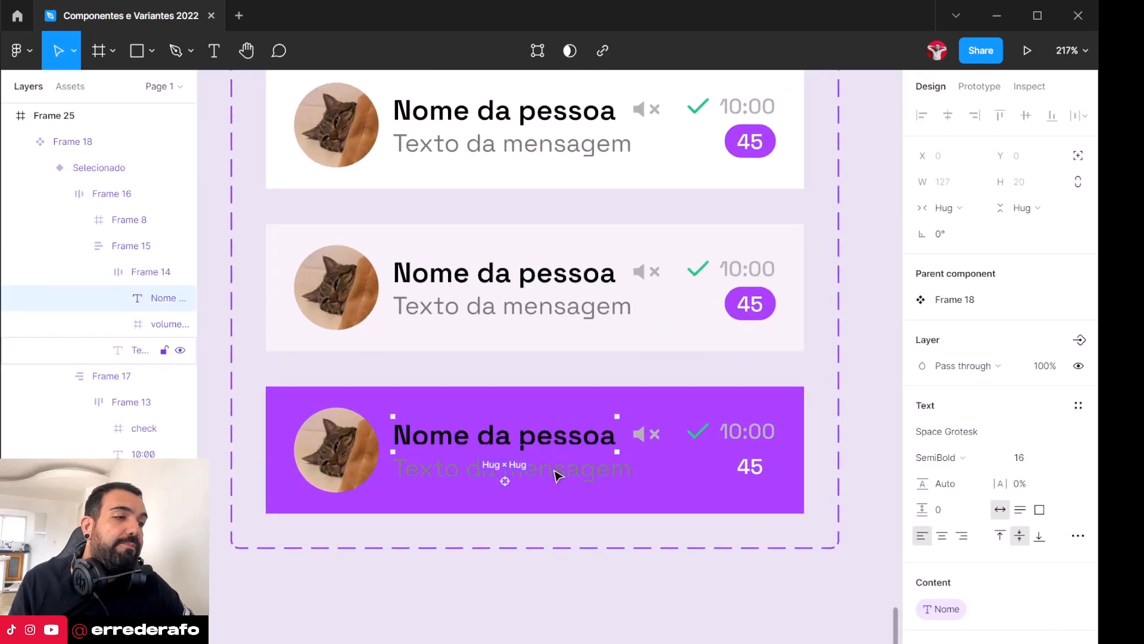
{"action": "left_click", "coordinate": [557, 471], "text": "ctrl+shift"}
{"action": "scroll", "coordinate": [954, 596], "scroll_direction": "down", "scroll_amount": 4}
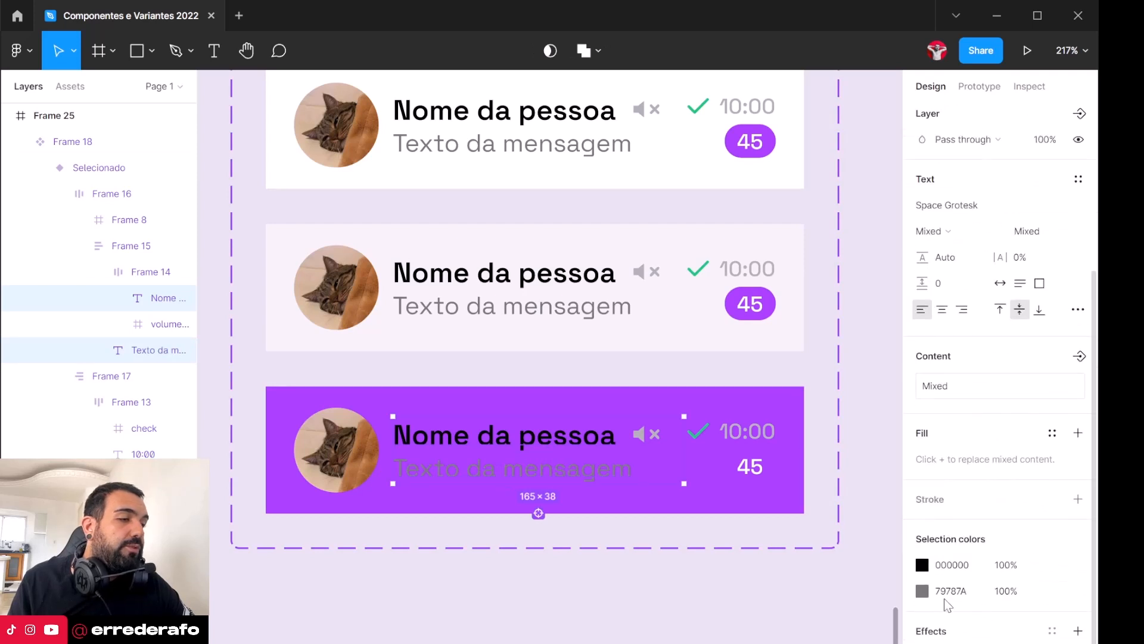
{"action": "left_click", "coordinate": [947, 567]}
{"action": "left_click", "coordinate": [926, 566]}
{"action": "left_click_drag", "start_coordinate": [835, 477], "coordinate": [602, 266]}
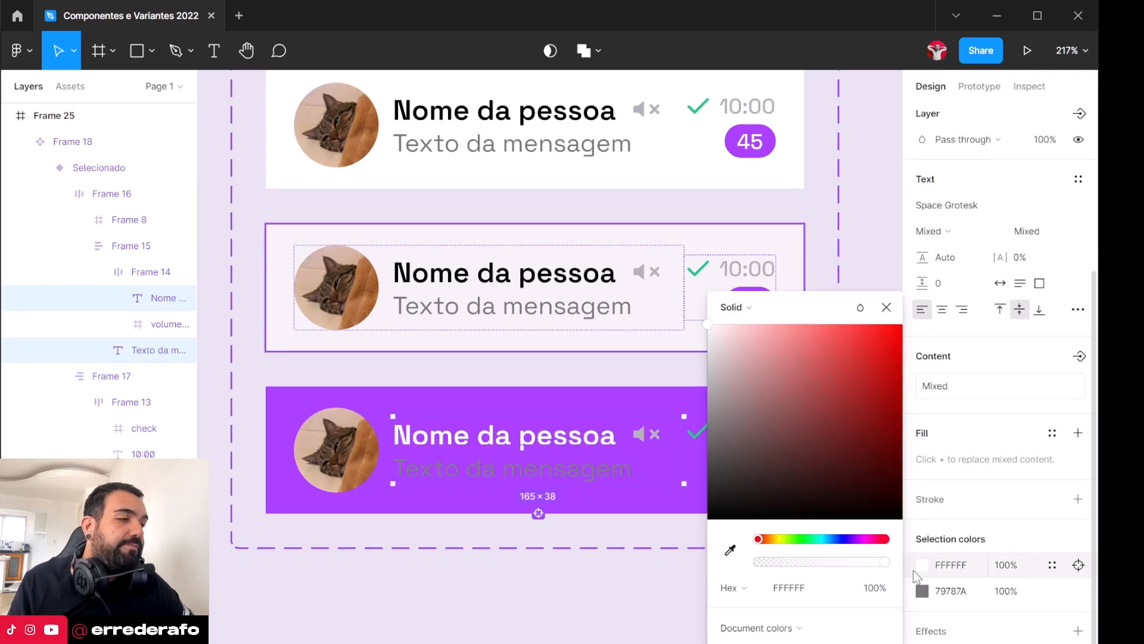
{"action": "left_click", "coordinate": [951, 564]}
{"action": "left_click", "coordinate": [962, 593]}
{"action": "type", "text": "FFFFFF"}
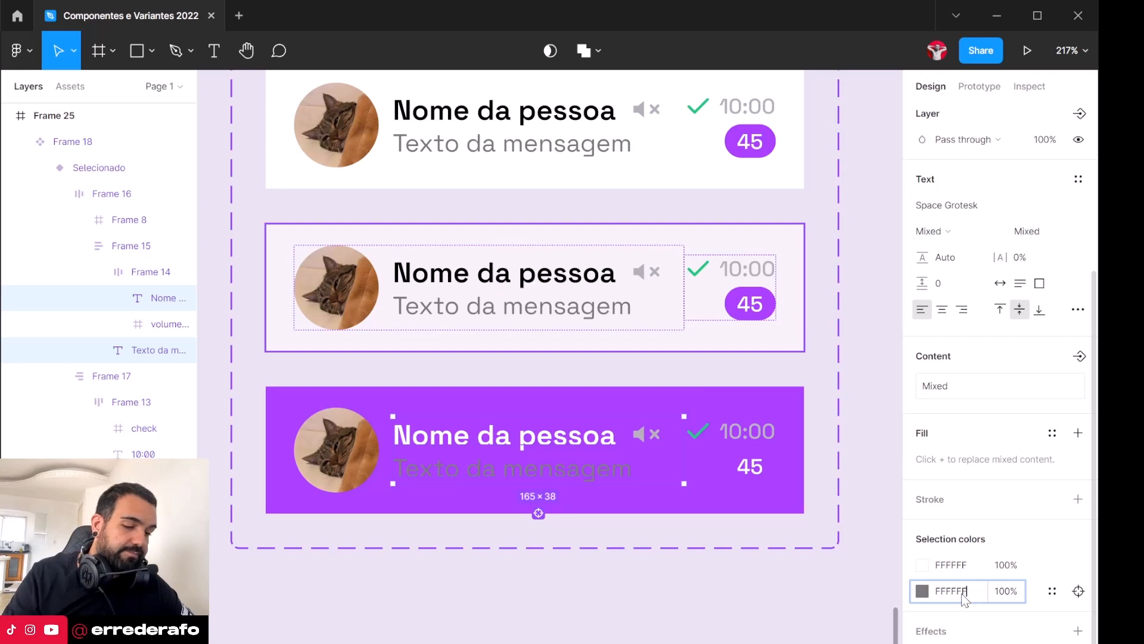
{"action": "key", "text": "Return"}
Step: Set the 10:00 time text in the Selecionado variant to Bold with a white FFFFFF fill
{"action": "scroll", "coordinate": [748, 444], "scroll_direction": "up", "scroll_amount": 2}
{"action": "left_click", "coordinate": [748, 444]}
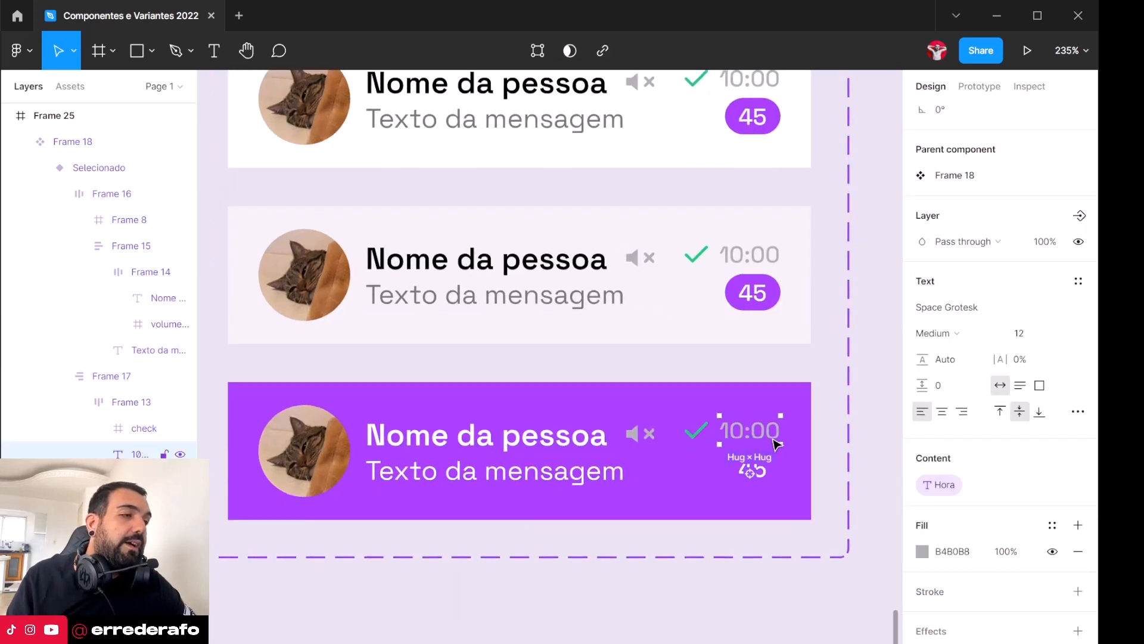
{"action": "left_click", "coordinate": [955, 554]}
{"action": "type", "text": "FFFFFF"}
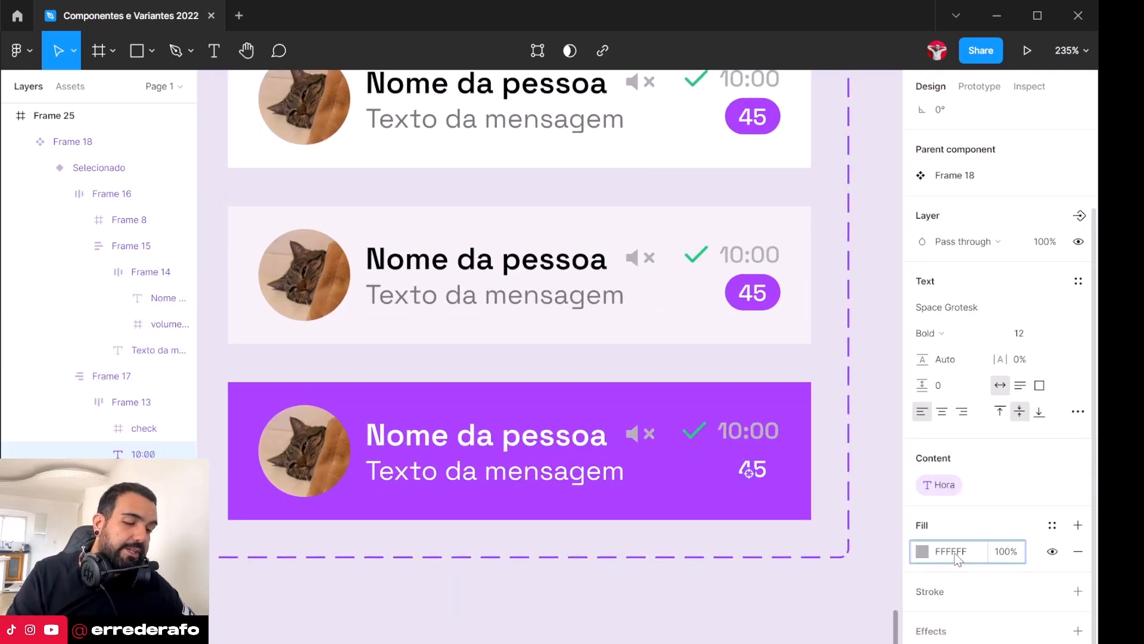
{"action": "key", "text": "Return"}
Step: Set the opacity of the check icon's green color to 0% in the Selecionado variant
{"action": "left_click", "coordinate": [695, 434]}
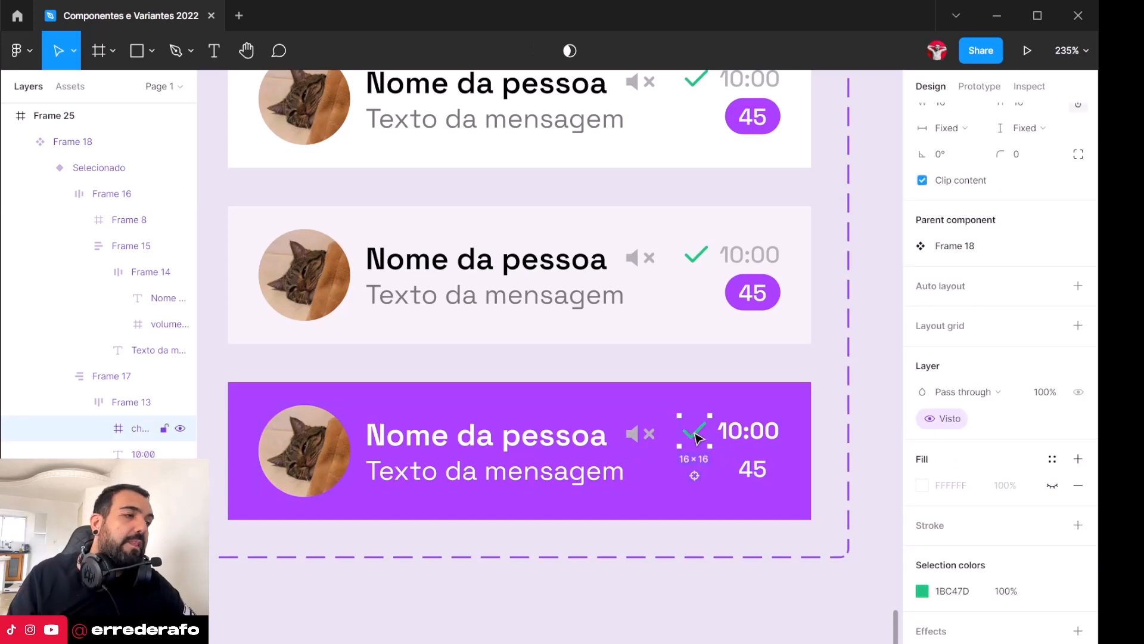
{"action": "left_click", "coordinate": [933, 421]}
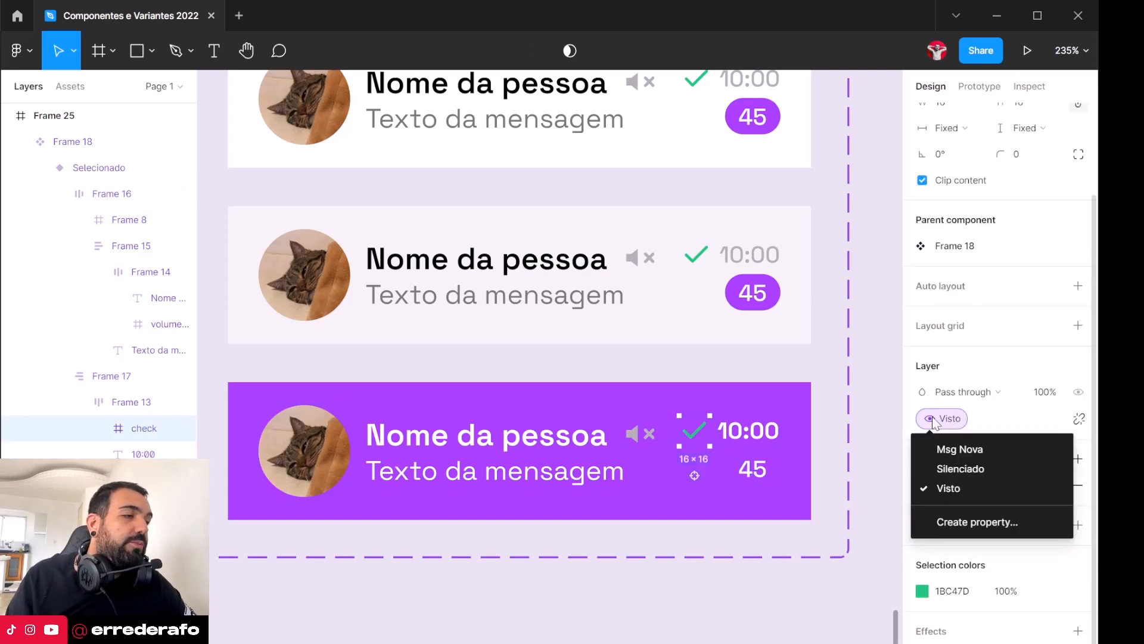
{"action": "left_click", "coordinate": [934, 421]}
{"action": "left_click", "coordinate": [1006, 591]}
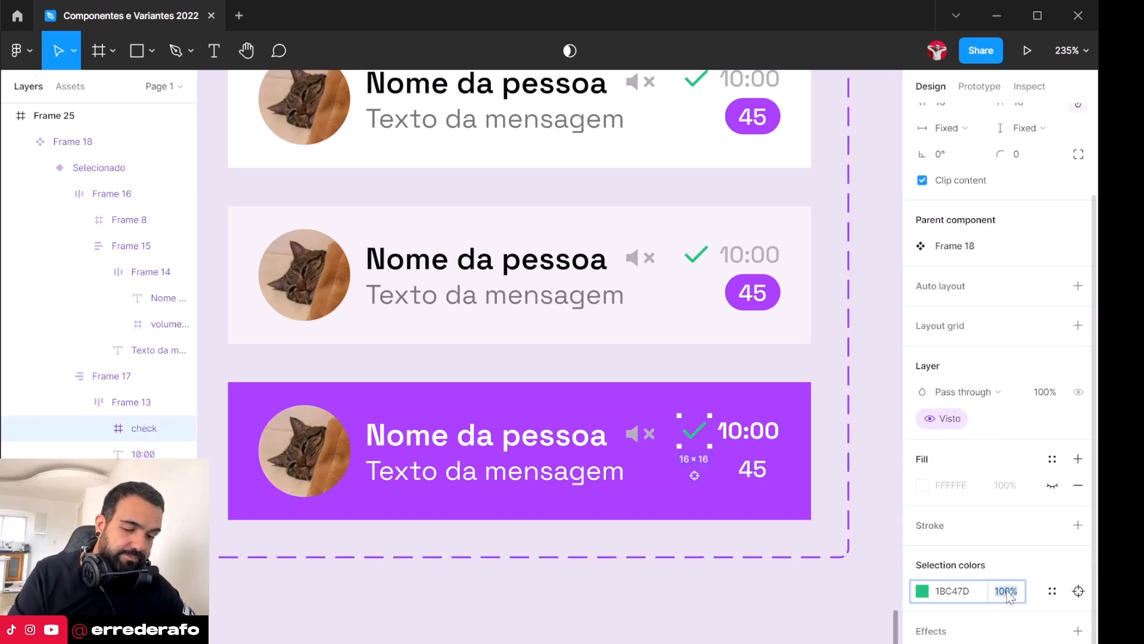
{"action": "type", "text": "0"}
{"action": "key", "text": "Return"}
Step: Hide the 45 message-count badge starting from the Selecionado variant
{"action": "scroll", "coordinate": [753, 474], "scroll_direction": "up", "scroll_amount": 2}
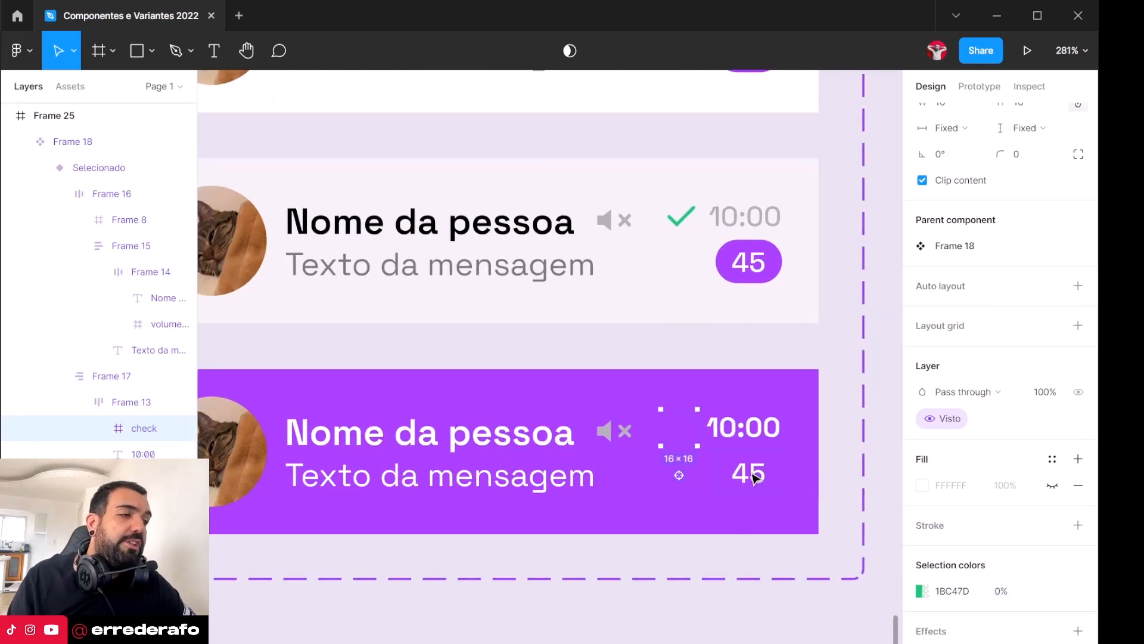
{"action": "double_click", "coordinate": [752, 475]}
{"action": "left_click", "coordinate": [804, 489]}
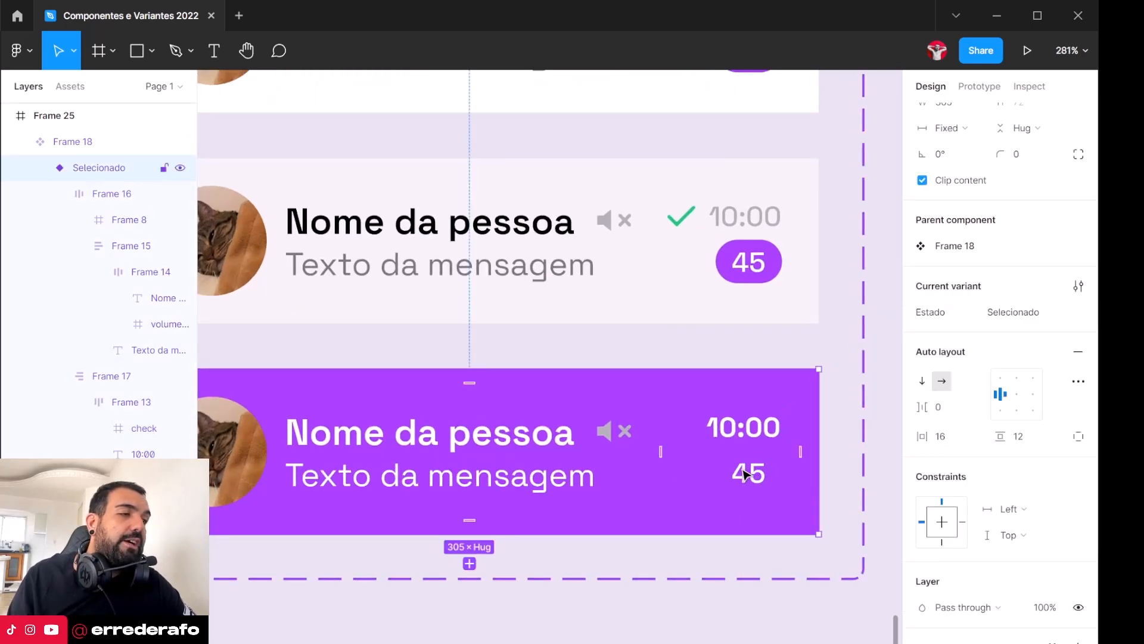
{"action": "left_click", "coordinate": [745, 473]}
{"action": "left_click", "coordinate": [745, 474]}
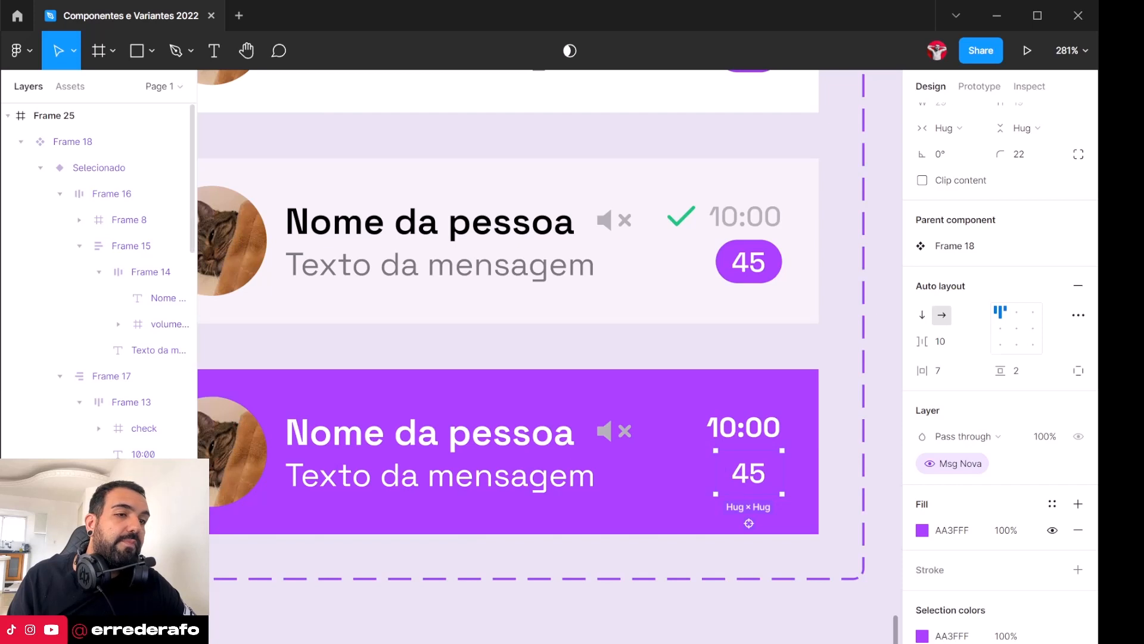
{"action": "key", "text": "ctrl+shift+h"}
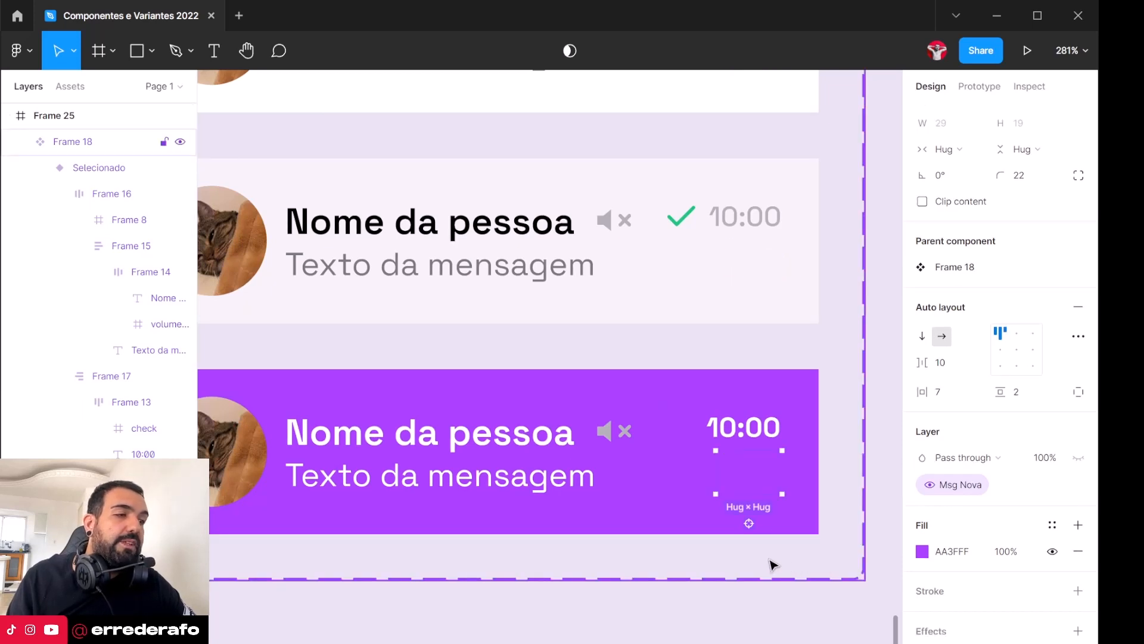
{"action": "left_click", "coordinate": [774, 565]}
Step: Recolor the mute icon in the Selecionado variant to FFFFFF at 50% opacity
{"action": "double_click", "coordinate": [619, 434]}
{"action": "double_click", "coordinate": [620, 434]}
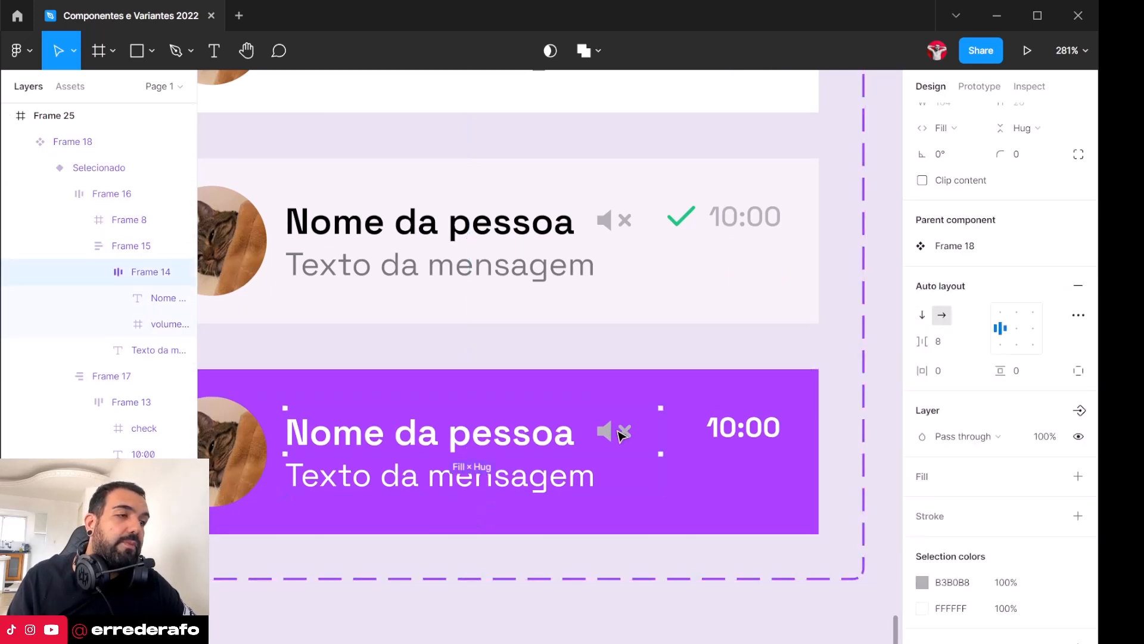
{"action": "double_click", "coordinate": [620, 434]}
{"action": "left_click", "coordinate": [922, 592]}
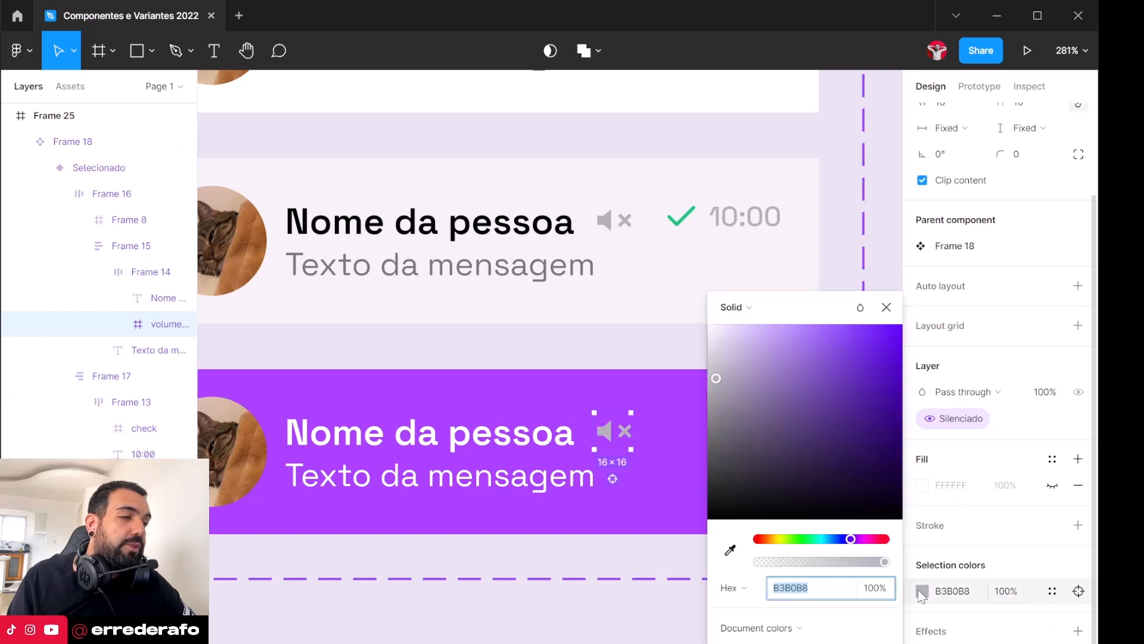
{"action": "type", "text": "FFFFFF"}
{"action": "key", "text": "Return"}
{"action": "left_click", "coordinate": [1006, 591]}
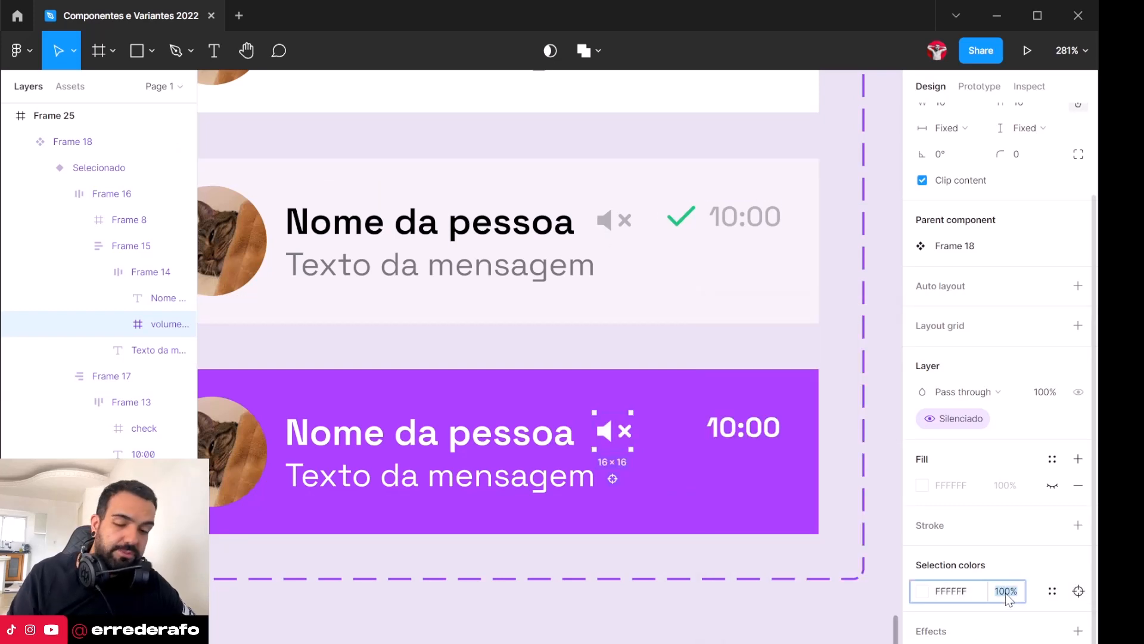
{"action": "type", "text": "50"}
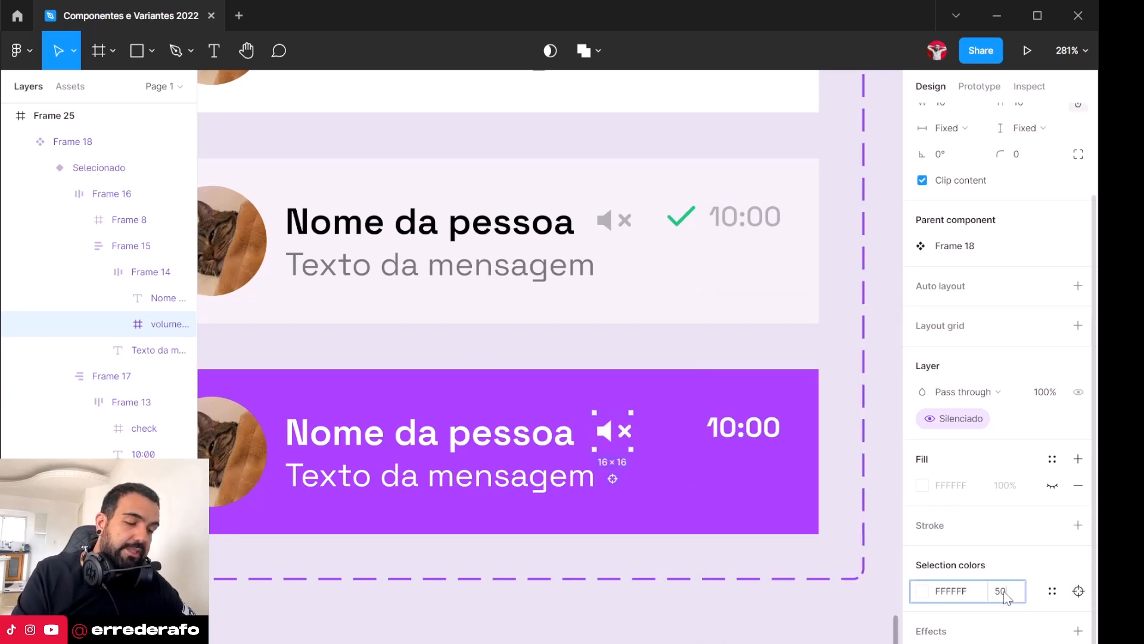
{"action": "key", "text": "Return"}
{"action": "left_click", "coordinate": [623, 566]}
Step: Add a fourth variant to the component set based on the Default variant
{"action": "scroll", "coordinate": [707, 503], "scroll_direction": "down", "scroll_amount": 2}
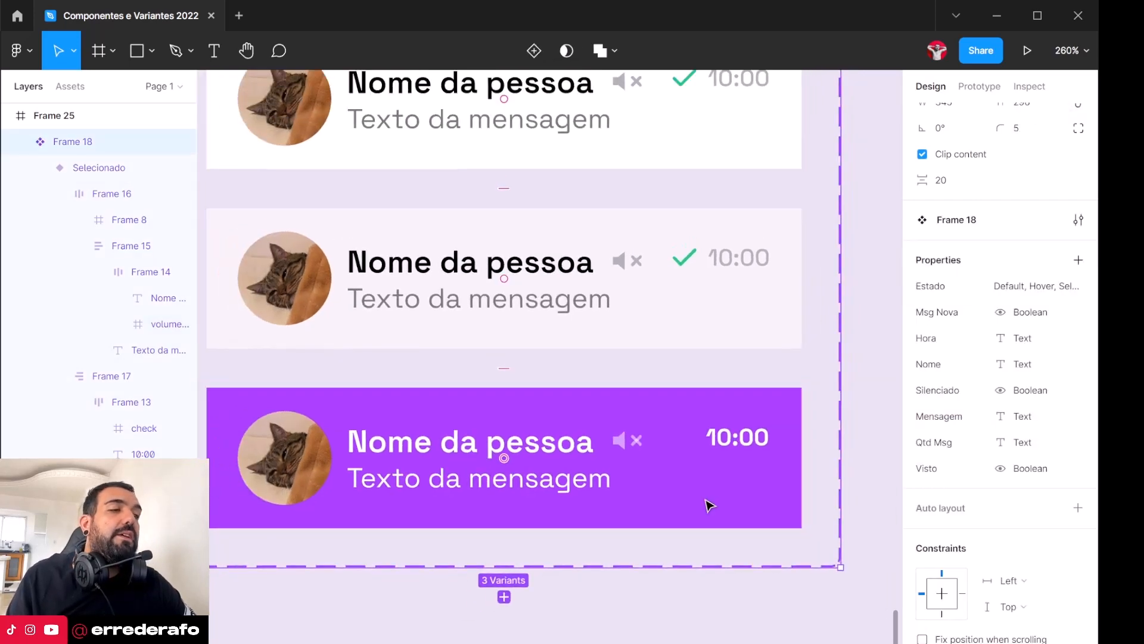
{"action": "scroll", "coordinate": [707, 503], "scroll_direction": "down", "scroll_amount": 5}
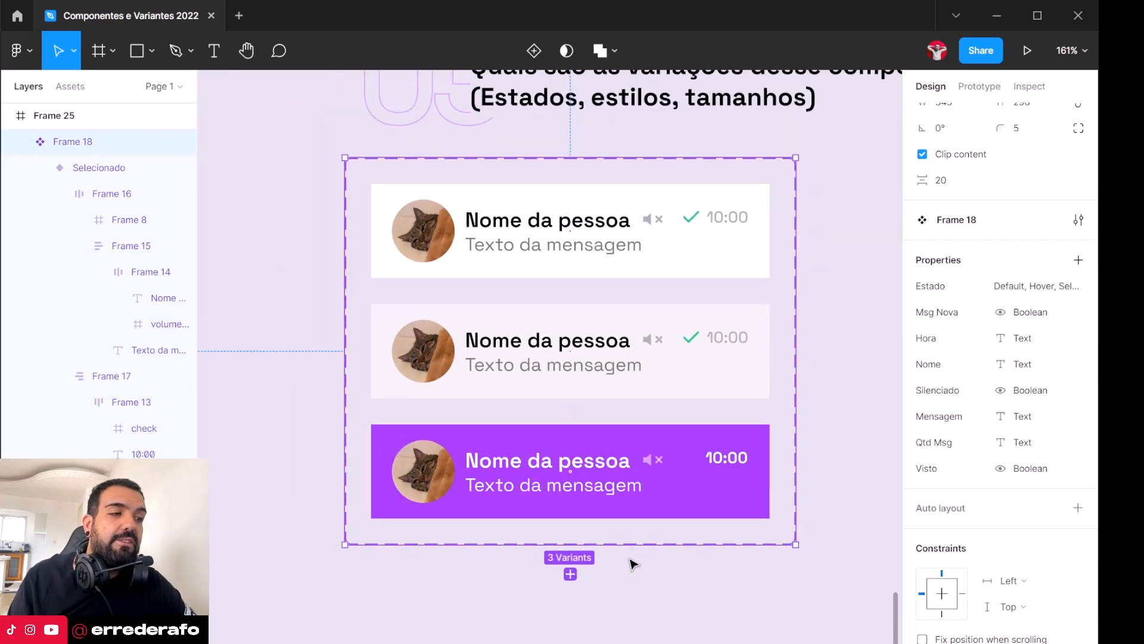
{"action": "left_click", "coordinate": [633, 564]}
{"action": "left_click", "coordinate": [637, 466]}
{"action": "left_click", "coordinate": [637, 466]}
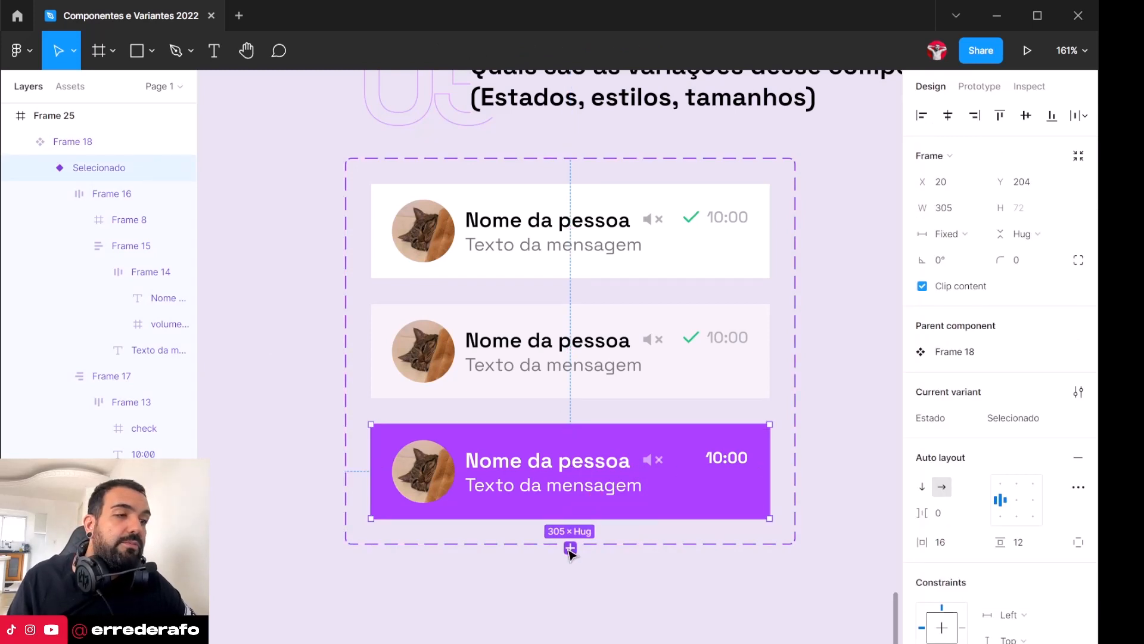
{"action": "left_click", "coordinate": [644, 245]}
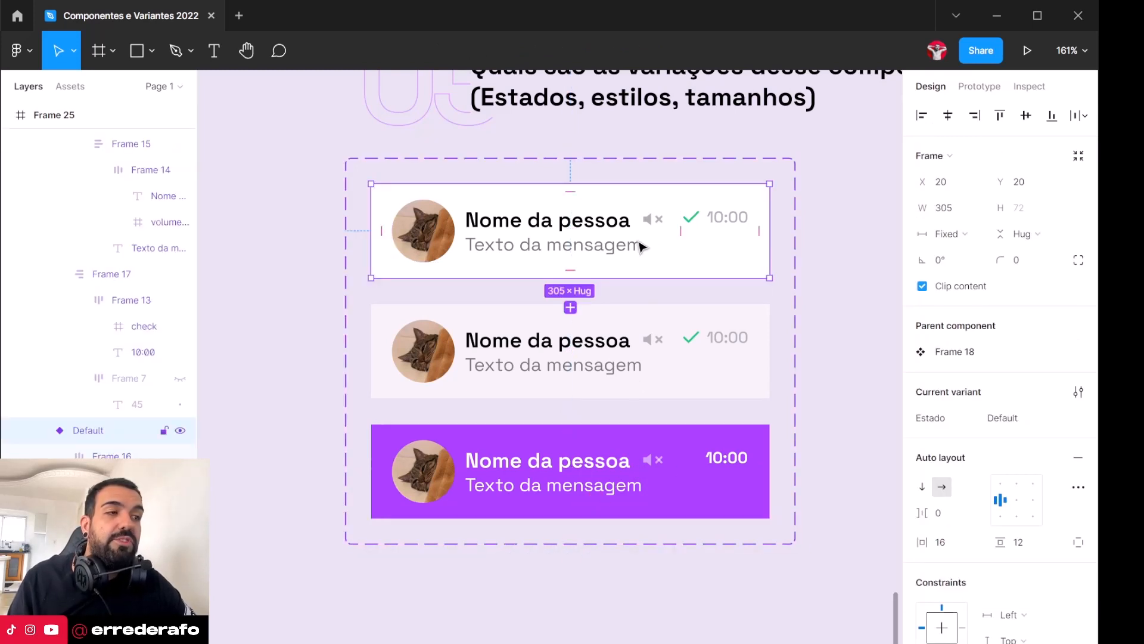
{"action": "left_click", "coordinate": [570, 308]}
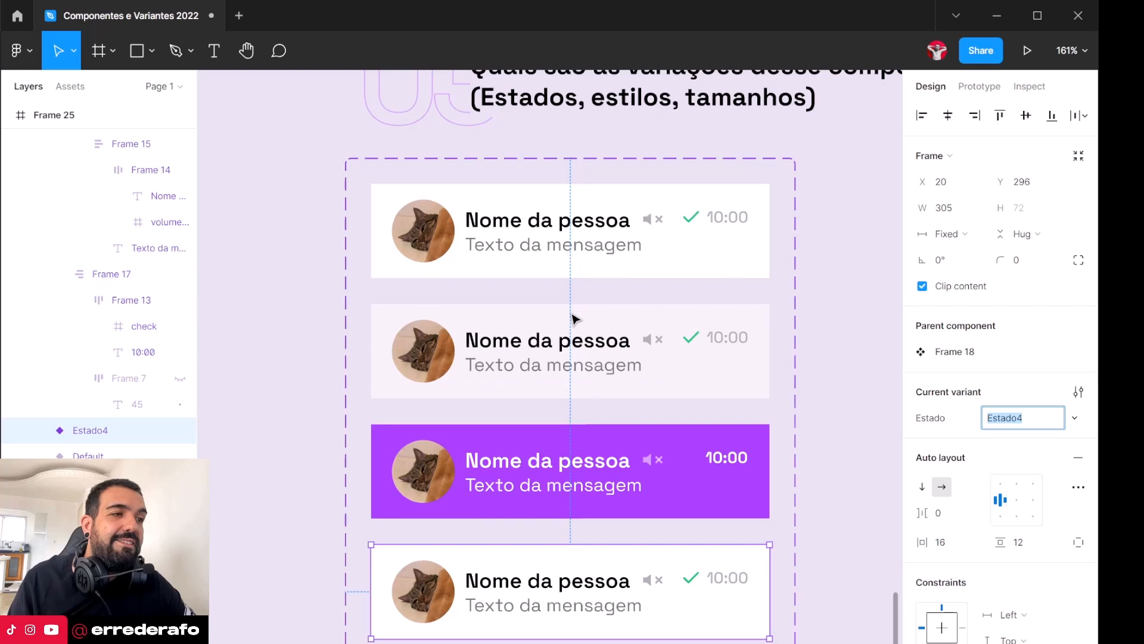
Step: Try replacing the fourth variant's message text with "Digitando" and undo the edit
{"action": "double_click", "coordinate": [529, 609]}
{"action": "double_click", "coordinate": [528, 607]}
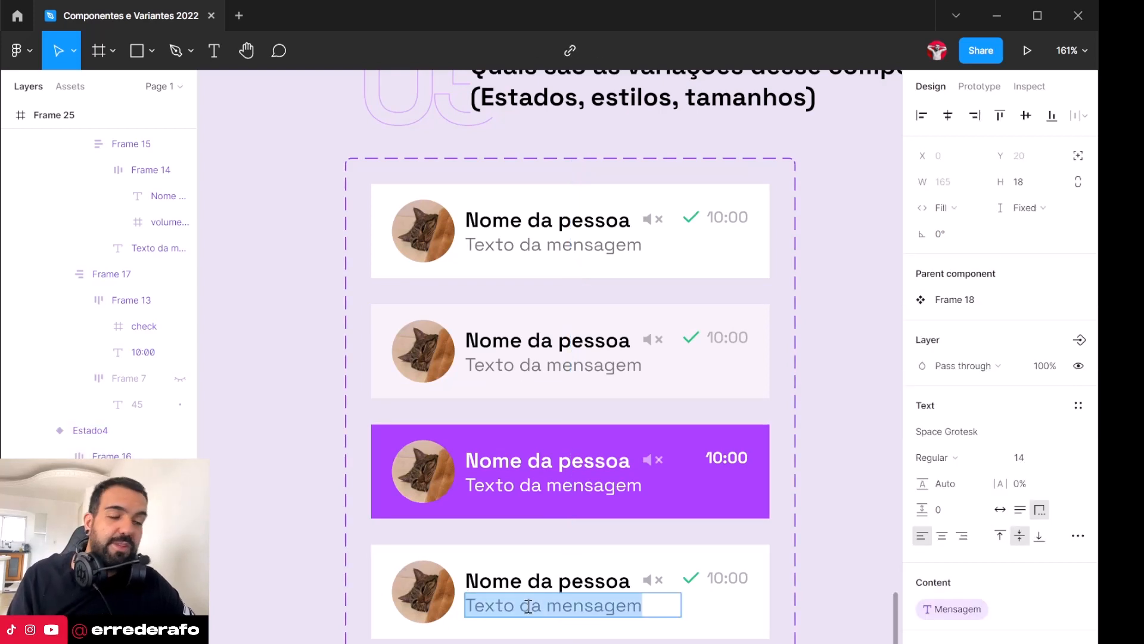
{"action": "type", "text": "Digit"}
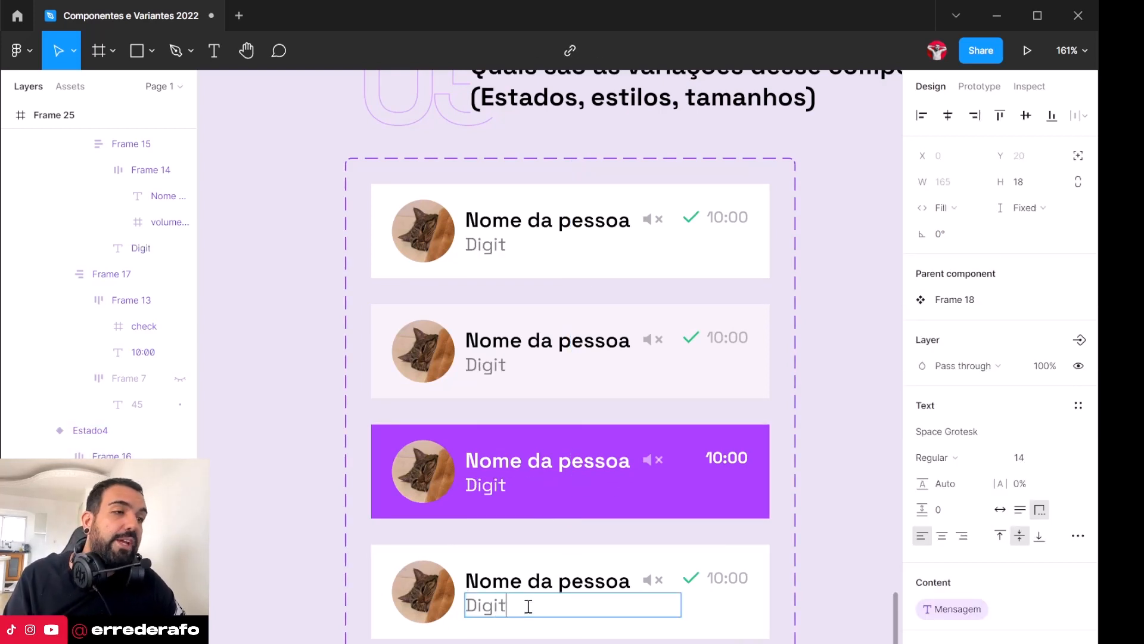
{"action": "type", "text": "ando"}
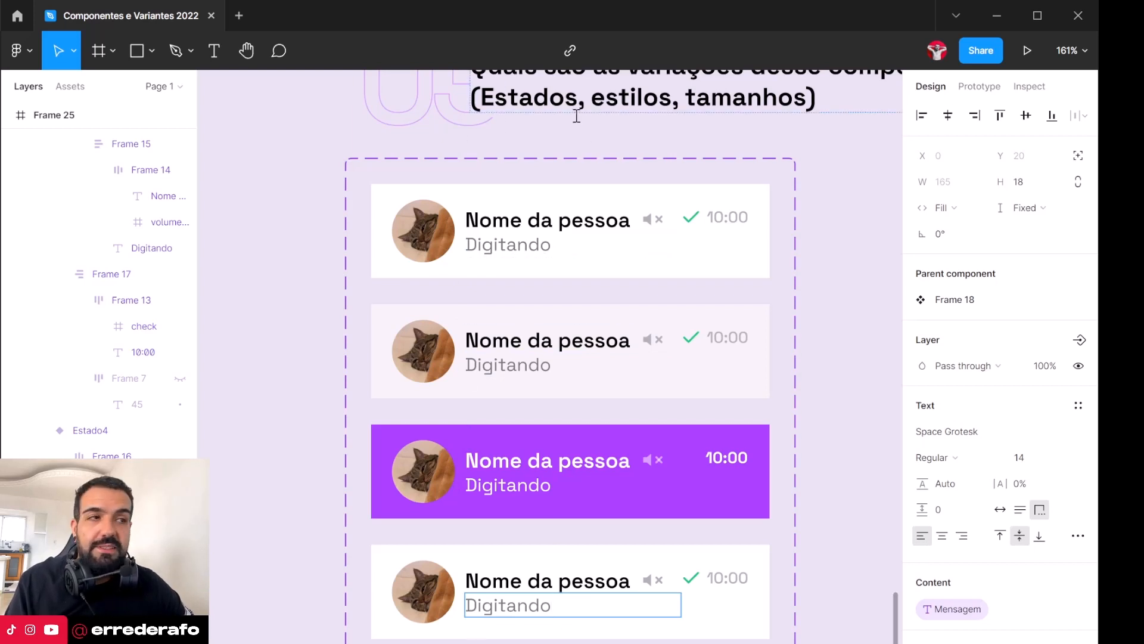
{"action": "key", "text": "ctrl+z"}
{"action": "key", "text": "ctrl+z"}
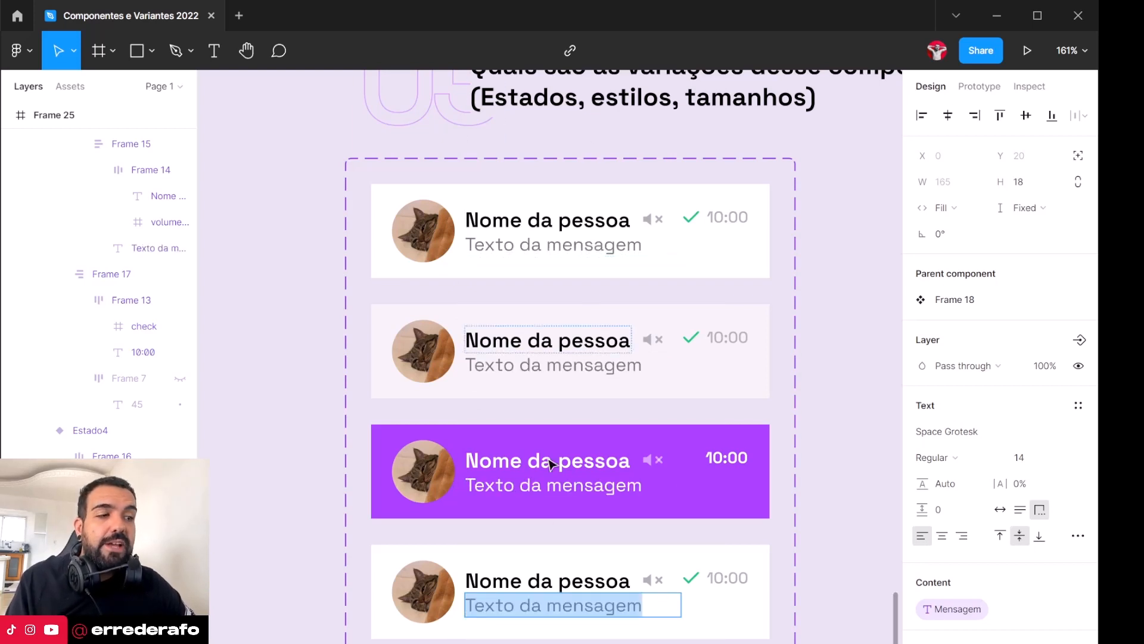
{"action": "key", "text": "Escape"}
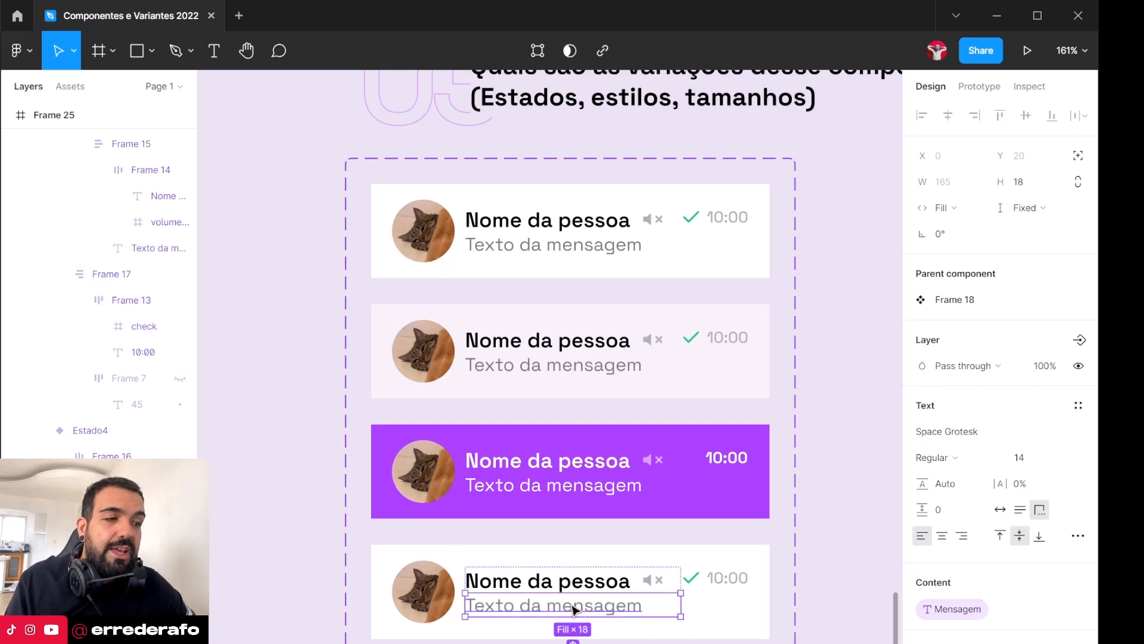
Step: Set the fourth variant's message to "Digitando..." and try rewriting the Default variant's message separately
{"action": "double_click", "coordinate": [571, 604]}
{"action": "type", "text": "Digitando..."}
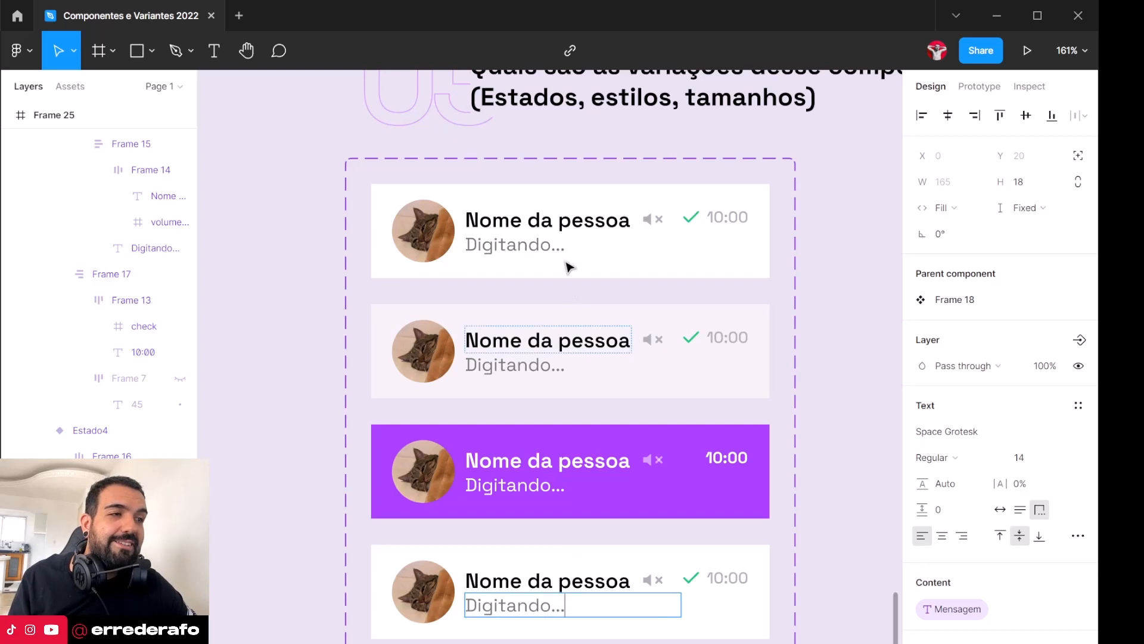
{"action": "double_click", "coordinate": [525, 242]}
{"action": "type", "text": "Testo"}
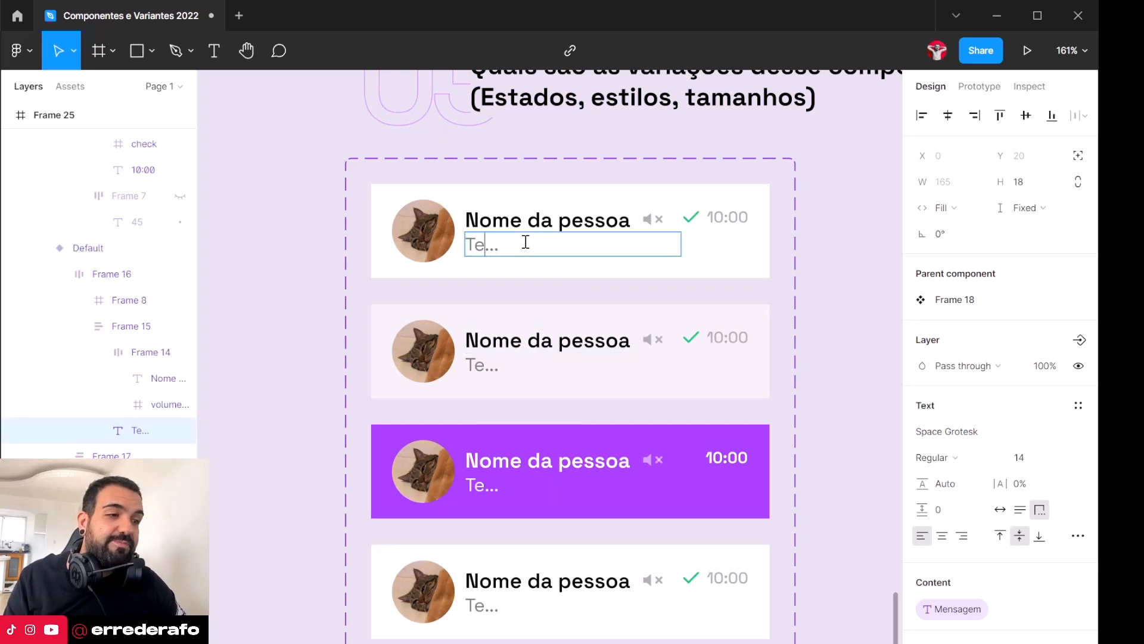
Step: Undo the message text edits made in the Default and fourth variants
{"action": "key", "text": "ctrl+z"}
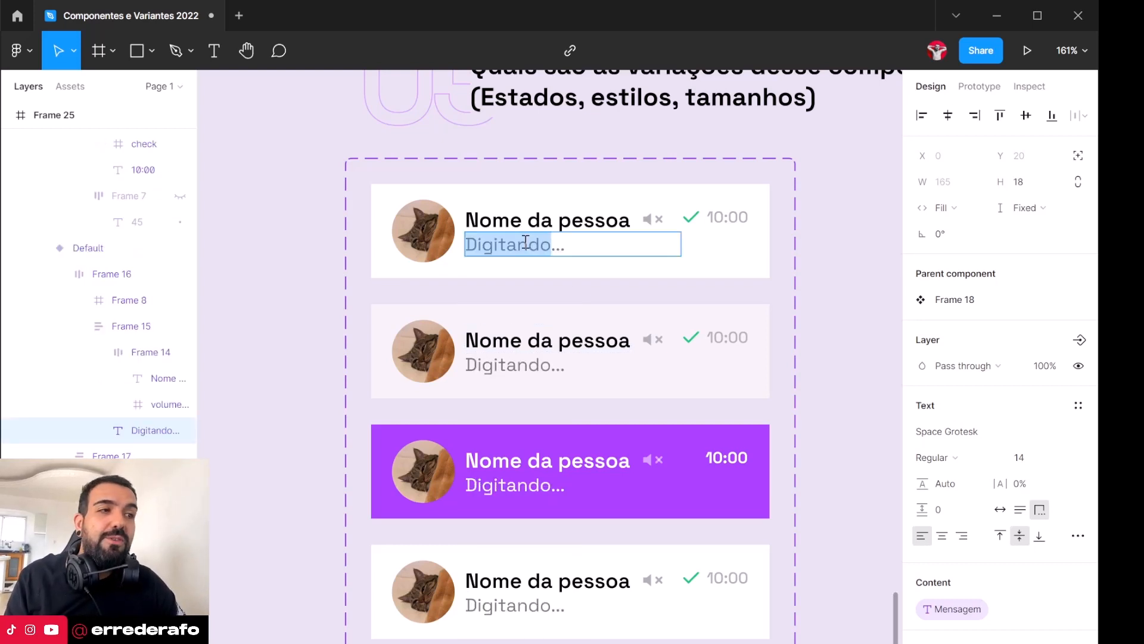
{"action": "key", "text": "ctrl+z"}
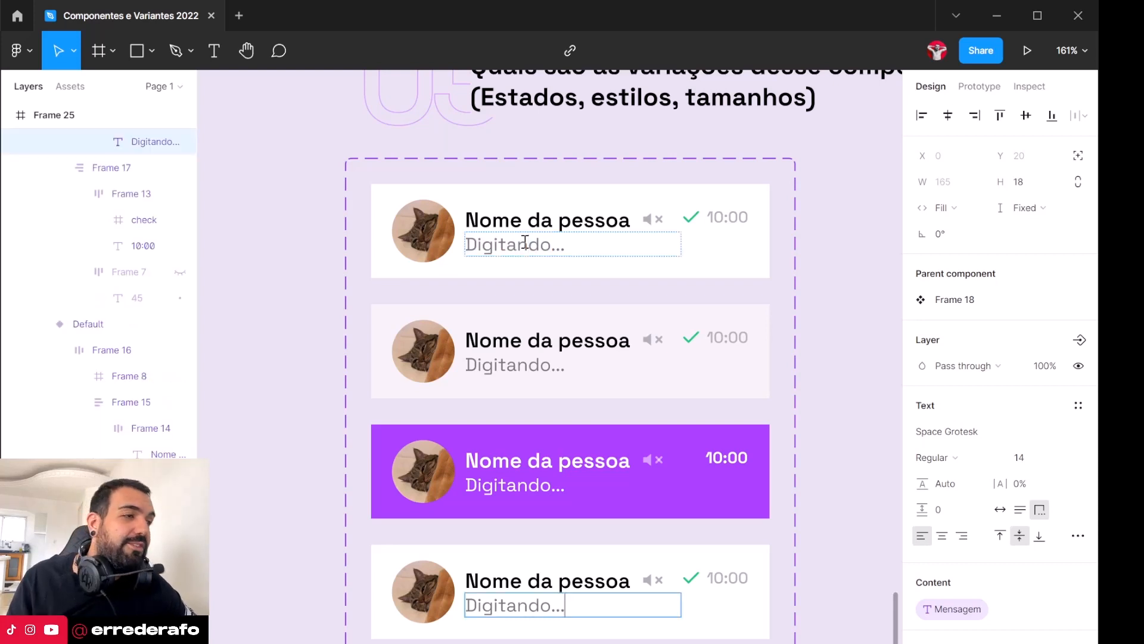
{"action": "key", "text": "ctrl+z"}
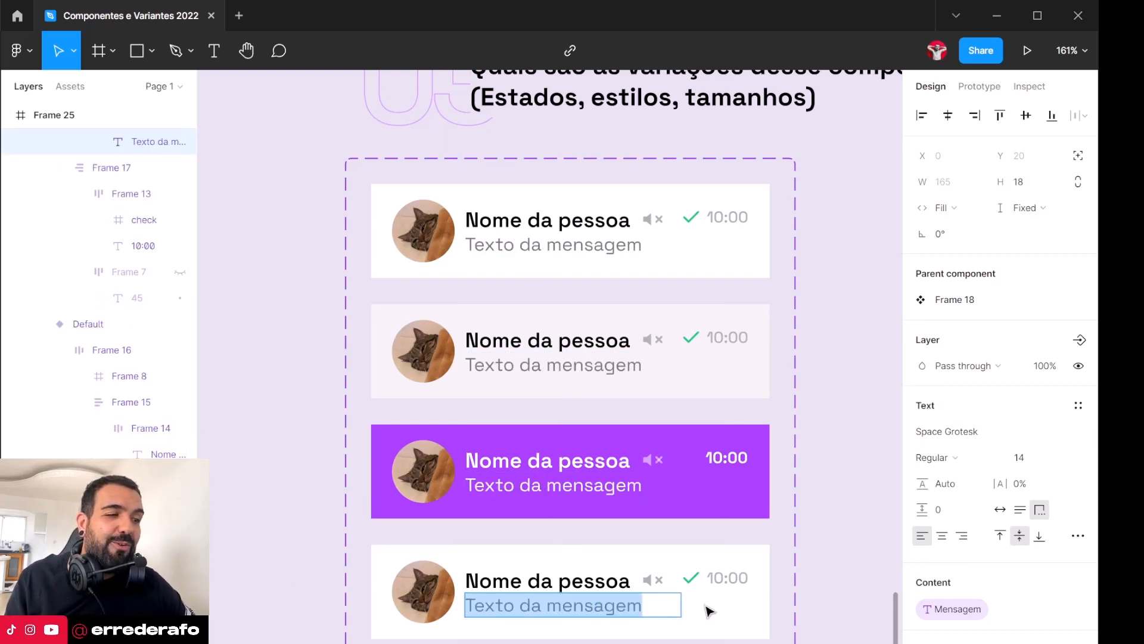
Step: Detach the Mensagem property from the fourth variant's message text and set its content to "Digitando..."
{"action": "key", "text": "Escape"}
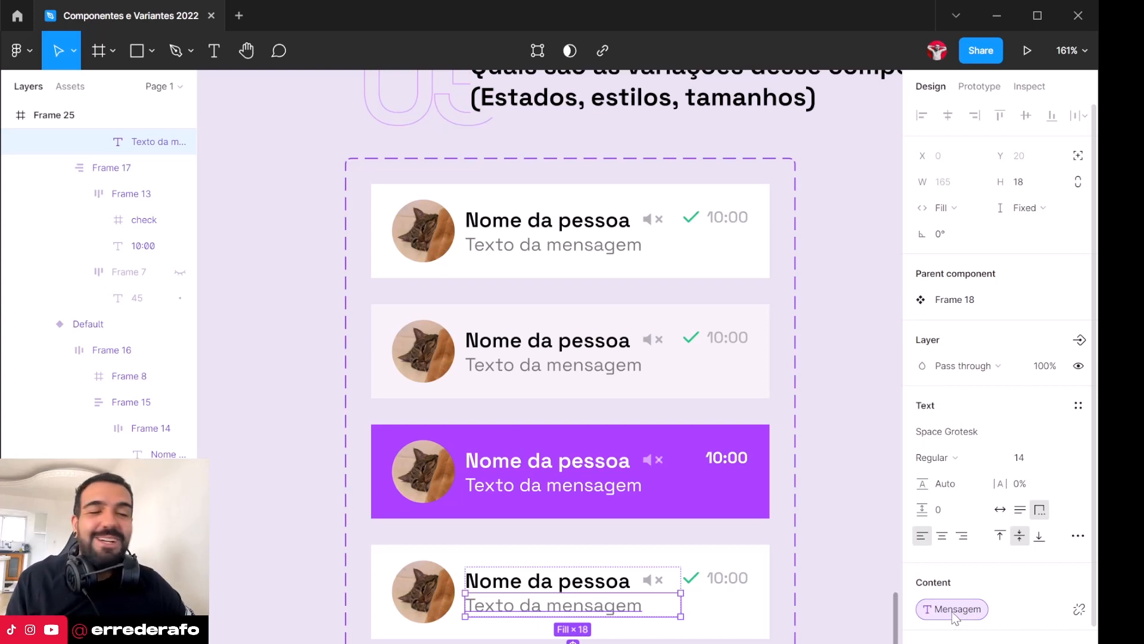
{"action": "left_click", "coordinate": [1079, 614]}
{"action": "left_click", "coordinate": [1040, 612]}
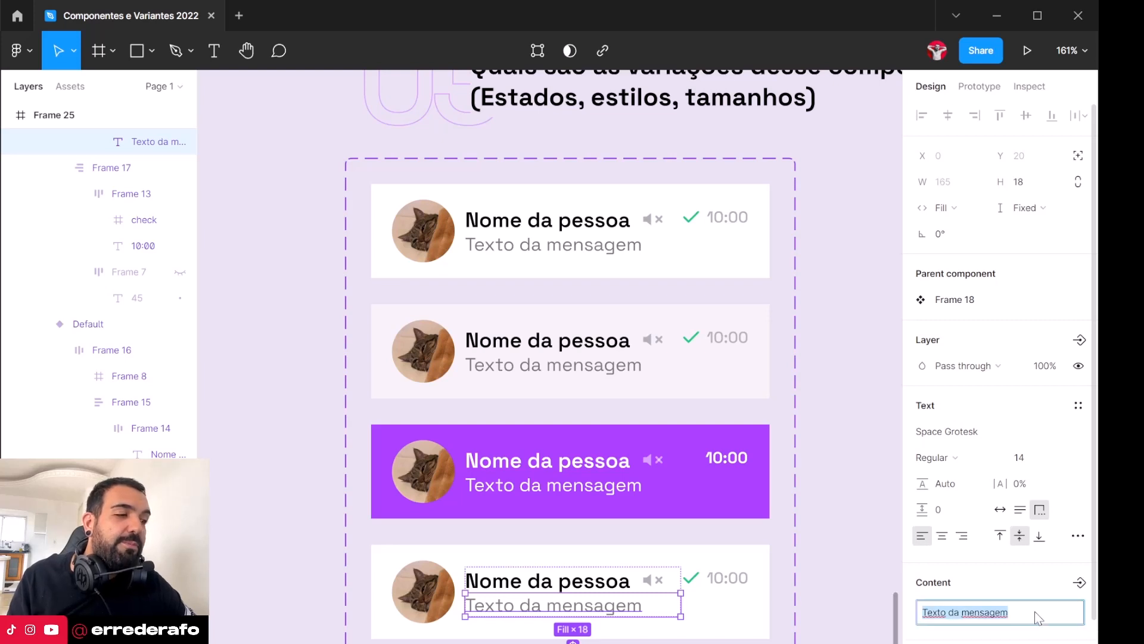
{"action": "type", "text": "Digitando."}
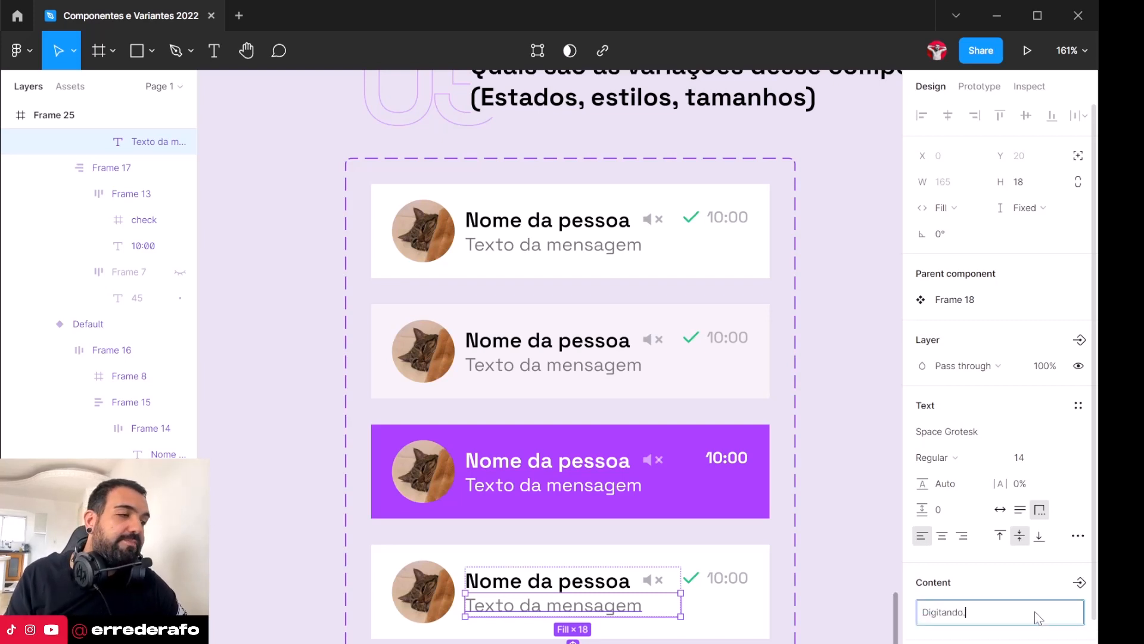
{"action": "type", "text": ".."}
{"action": "key", "text": "Return"}
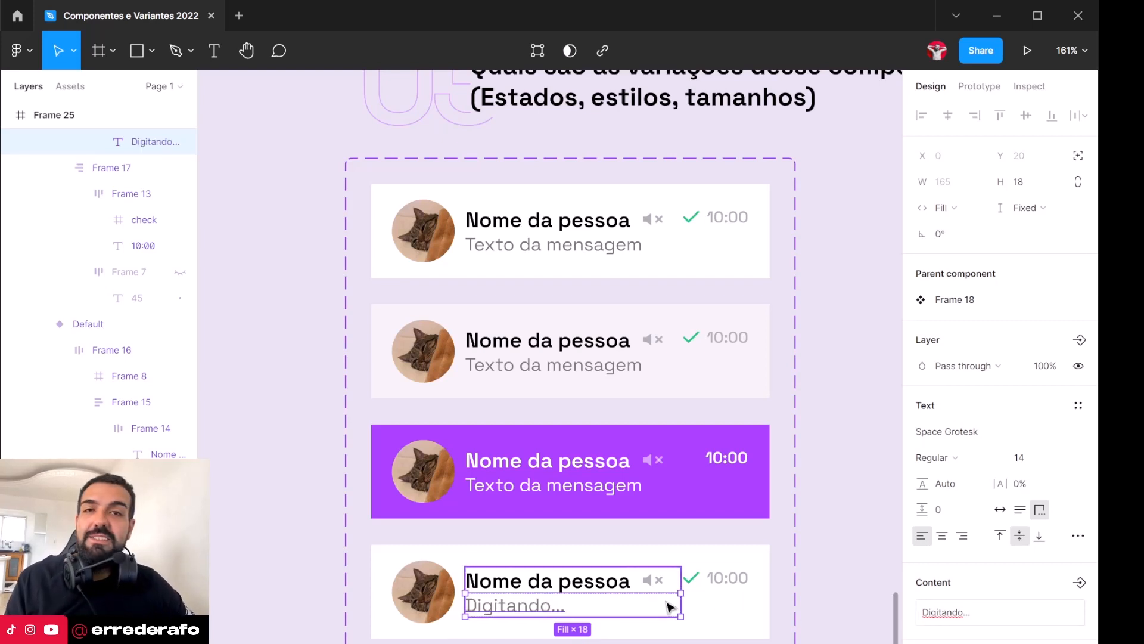
Step: Set the fill colour of the fourth variant's "Digitando..." text to AA3FFF
{"action": "scroll", "coordinate": [951, 620], "scroll_direction": "down", "scroll_amount": 3}
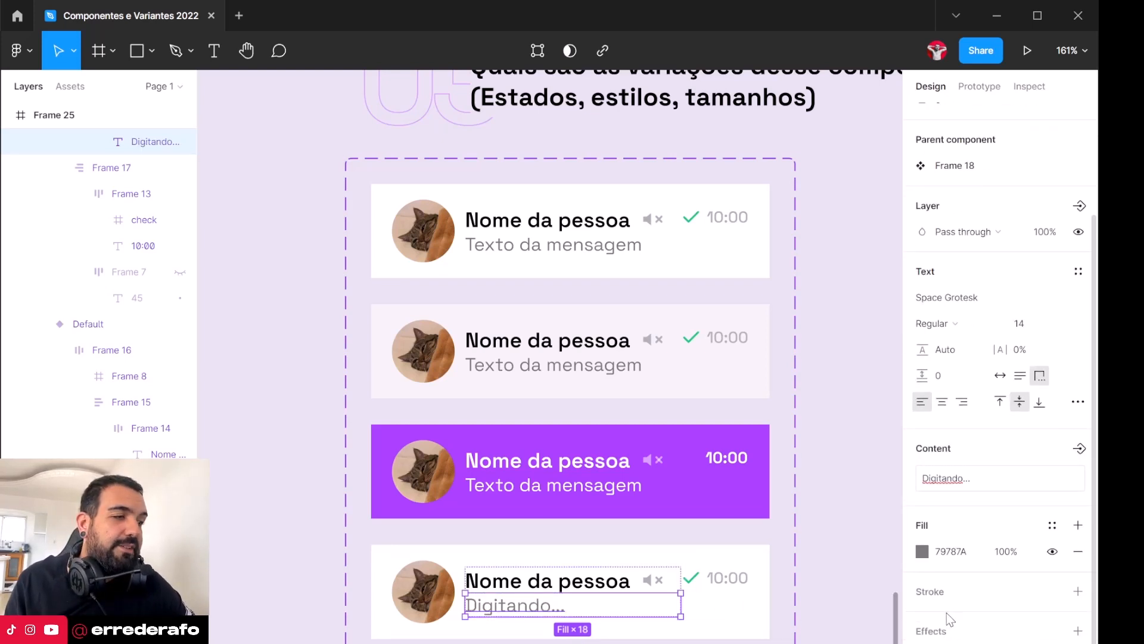
{"action": "left_click", "coordinate": [922, 551]}
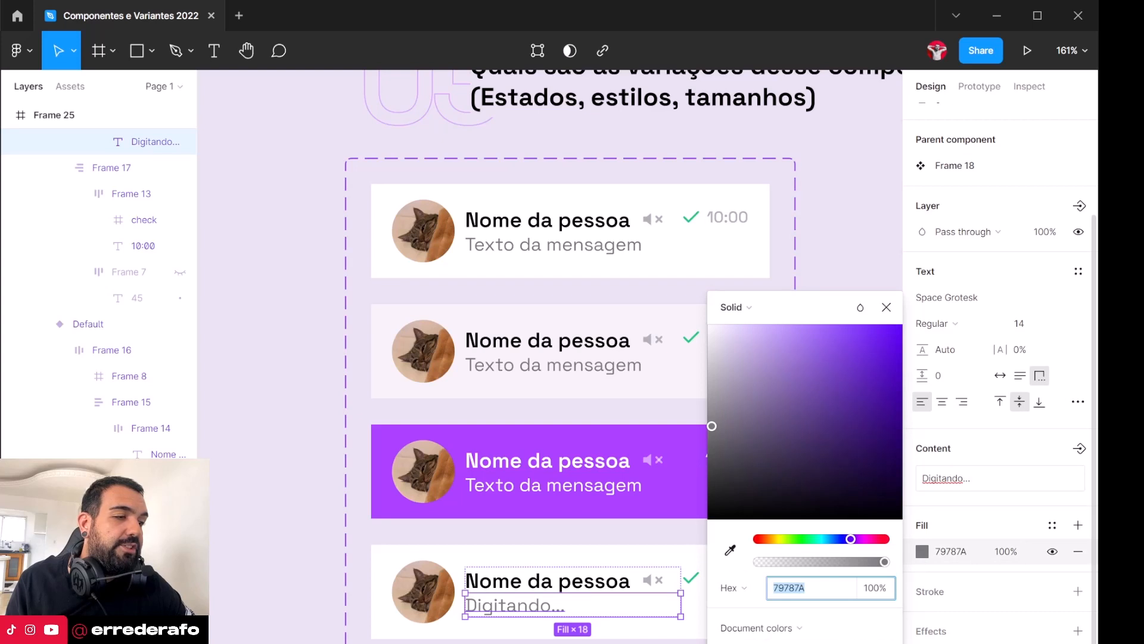
{"action": "type", "text": "AA3FFF"}
{"action": "key", "text": "Return"}
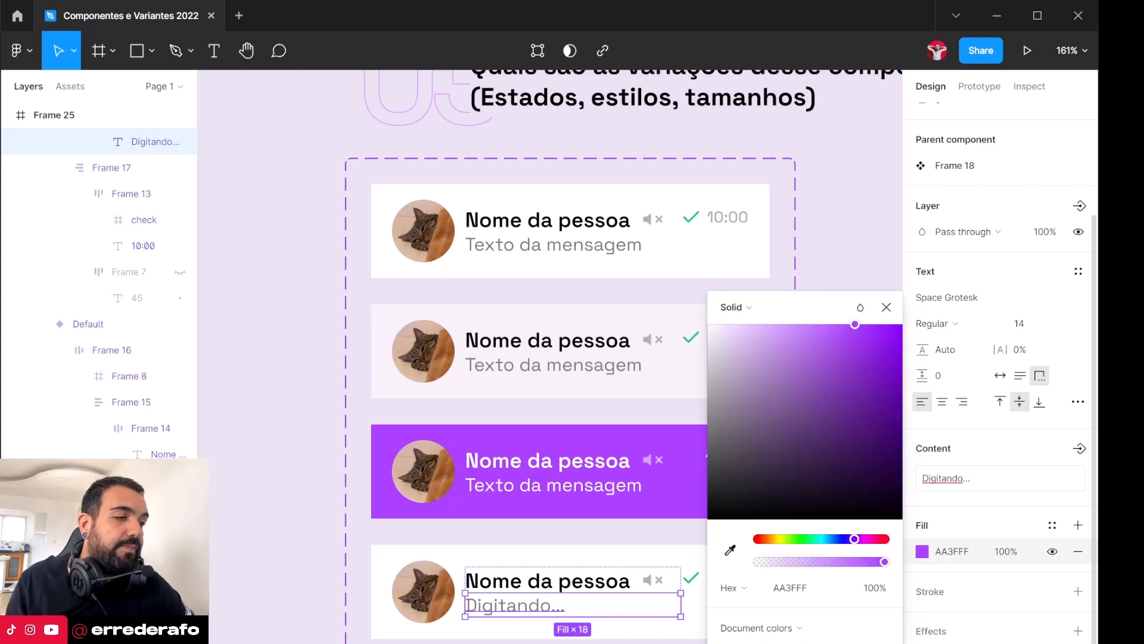
{"action": "left_click", "coordinate": [529, 634]}
{"action": "left_click", "coordinate": [510, 606], "text": "ctrl"}
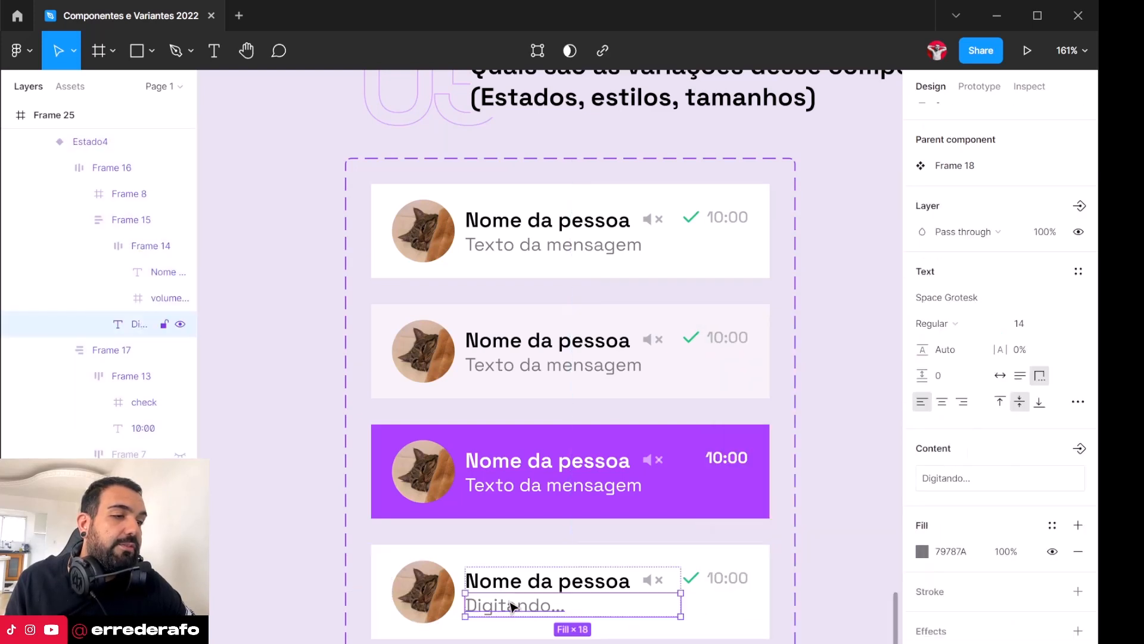
{"action": "left_click", "coordinate": [922, 551]}
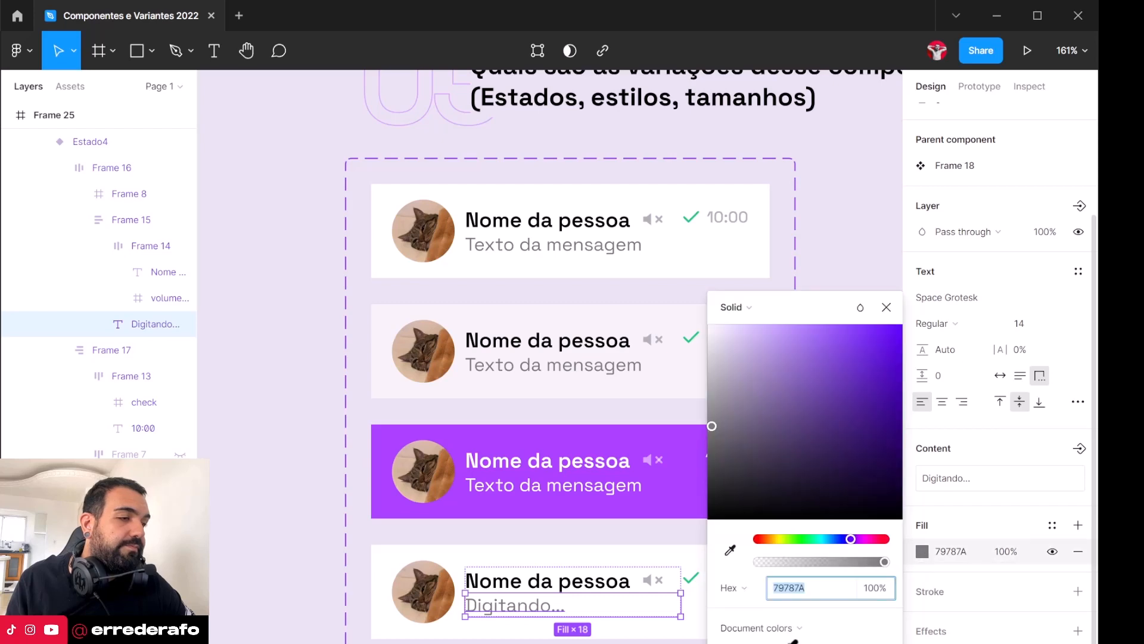
{"action": "type", "text": "AA3FFF"}
{"action": "key", "text": "Return"}
{"action": "left_click", "coordinate": [670, 527]}
{"action": "scroll", "coordinate": [644, 407], "scroll_direction": "down", "scroll_amount": 2}
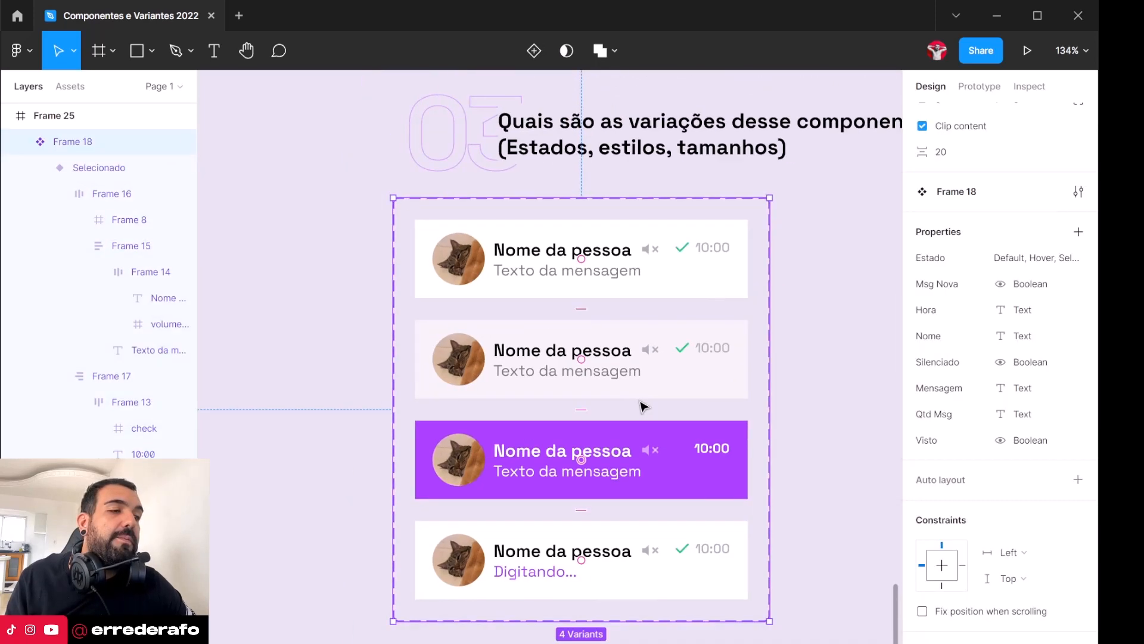
Step: Place an instance of the Default variant in the empty area to the right of the component set
{"action": "left_click", "coordinate": [725, 396]}
{"action": "scroll", "coordinate": [725, 396], "scroll_direction": "right", "scroll_amount": 4}
{"action": "left_click", "coordinate": [475, 282]}
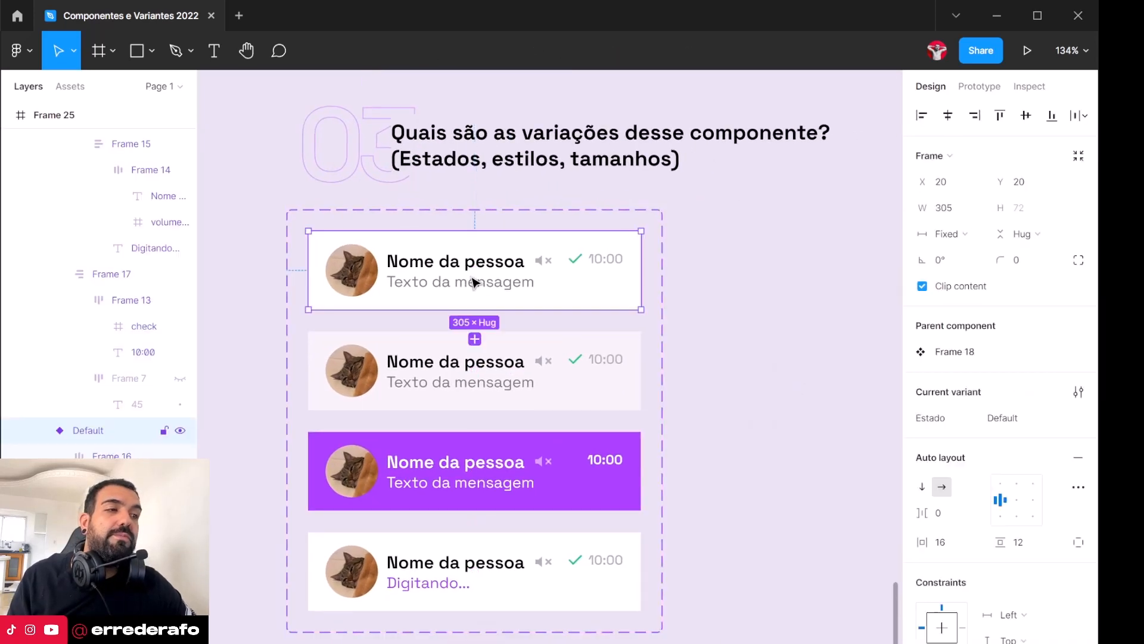
{"action": "left_click_drag", "start_coordinate": [424, 277], "coordinate": [822, 310]}
{"action": "left_click_drag", "start_coordinate": [807, 225], "coordinate": [509, 245]}
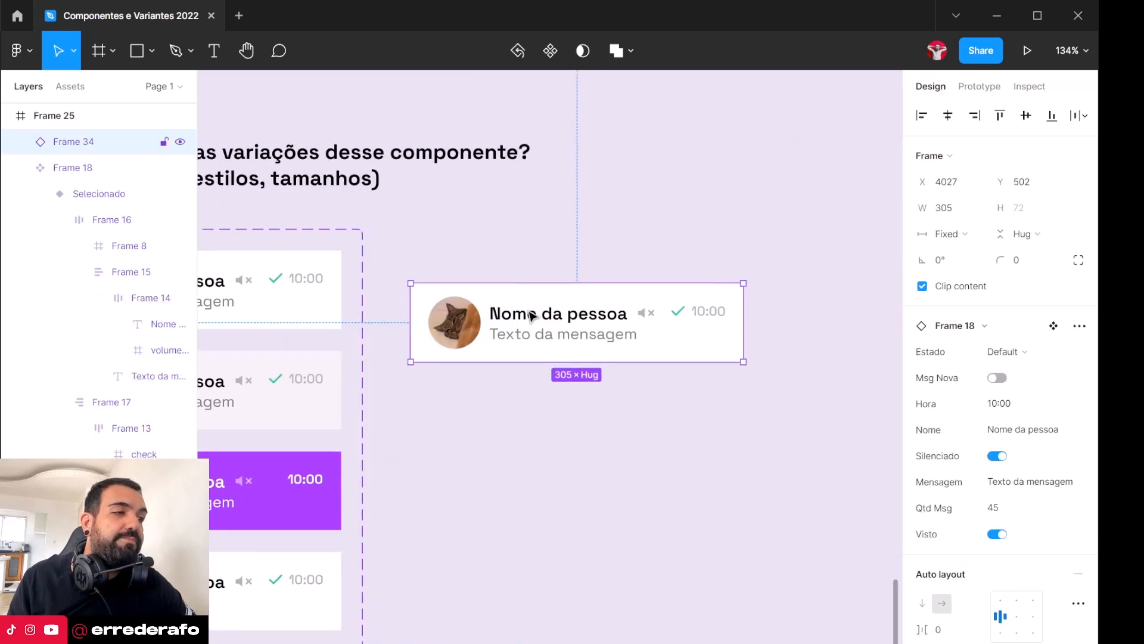
{"action": "left_click_drag", "start_coordinate": [532, 316], "coordinate": [592, 327]}
{"action": "scroll", "coordinate": [741, 388], "scroll_direction": "up", "scroll_amount": 3, "text": "ctrl"}
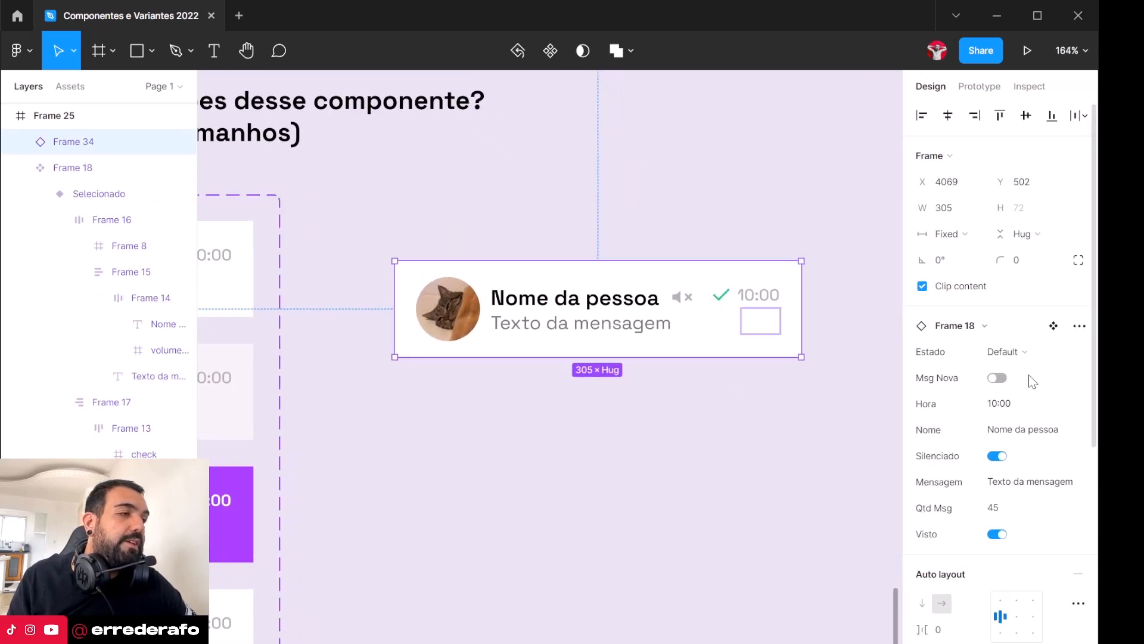
Step: Switch the instance's Estado through Hover and Selecionado to Estado4
{"action": "left_click", "coordinate": [1030, 353]}
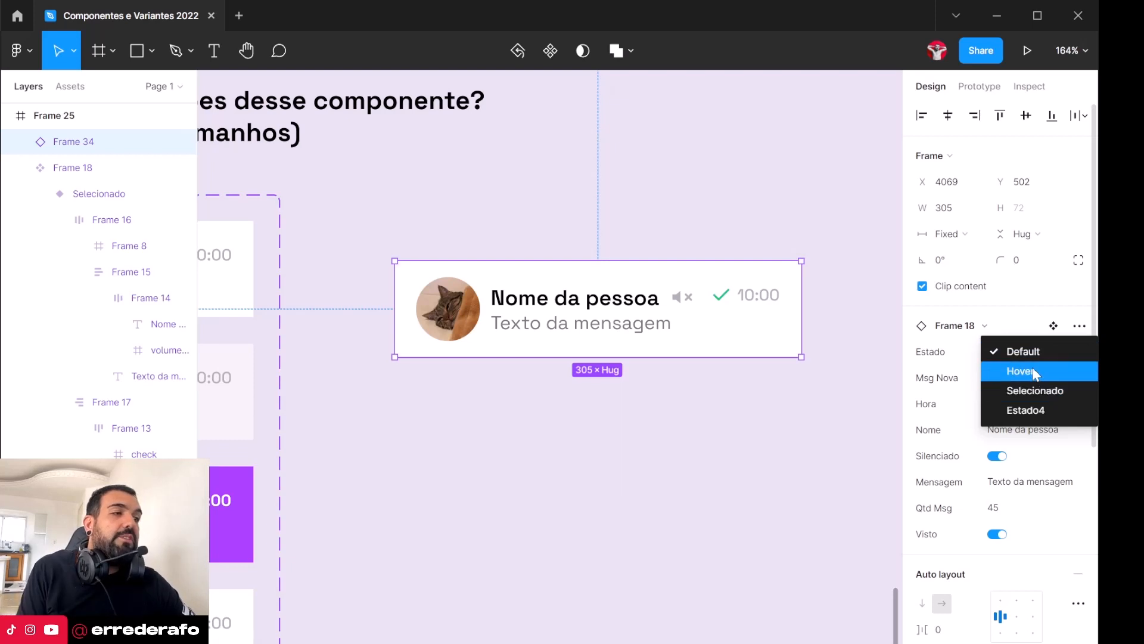
{"action": "left_click", "coordinate": [1020, 371]}
{"action": "left_click", "coordinate": [1038, 352]}
{"action": "left_click", "coordinate": [1036, 373]}
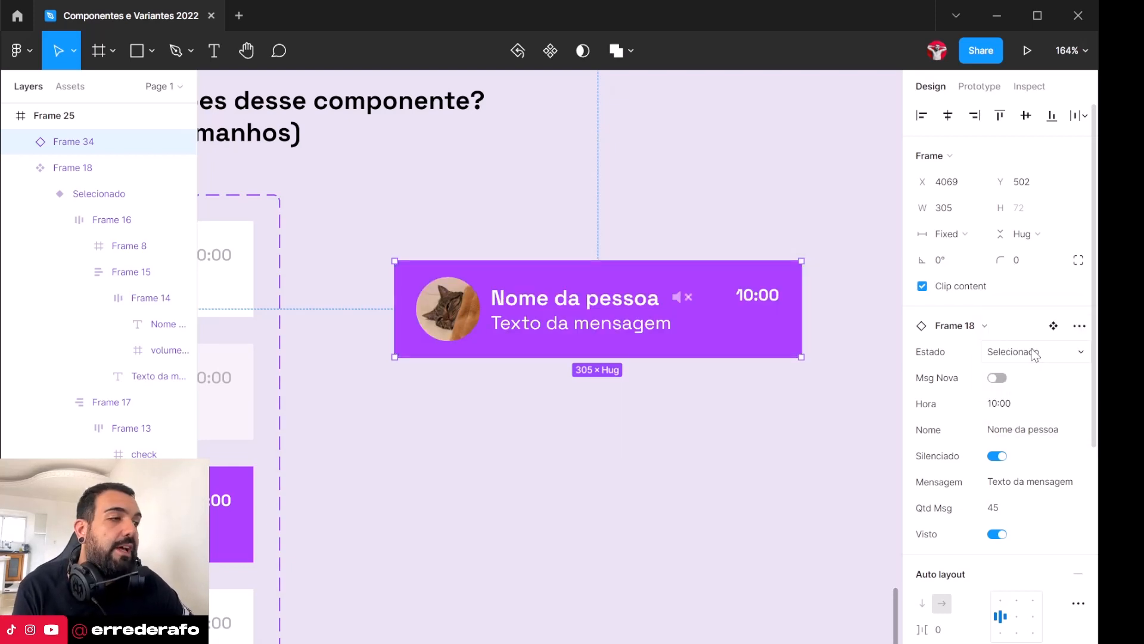
{"action": "left_click", "coordinate": [1035, 354]}
{"action": "left_click", "coordinate": [1032, 373]}
{"action": "left_click", "coordinate": [488, 557]}
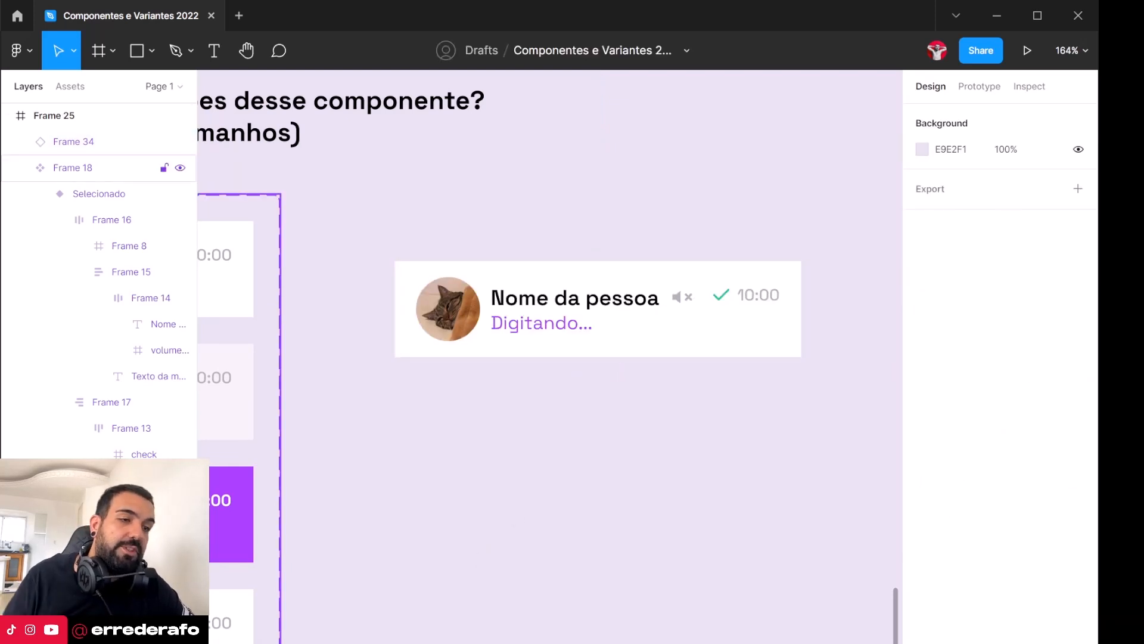
Step: Rename the fourth variant's Estado value as "Digitando"
{"action": "double_click", "coordinate": [206, 608]}
{"action": "left_click", "coordinate": [1040, 419]}
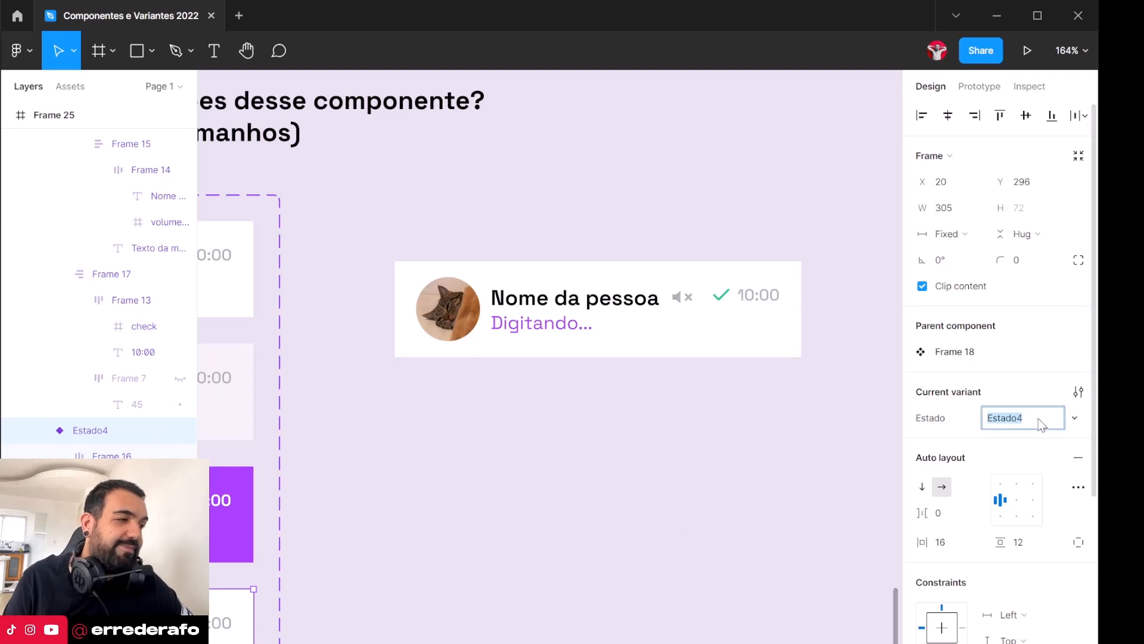
{"action": "type", "text": "Digitando"}
{"action": "key", "text": "Return"}
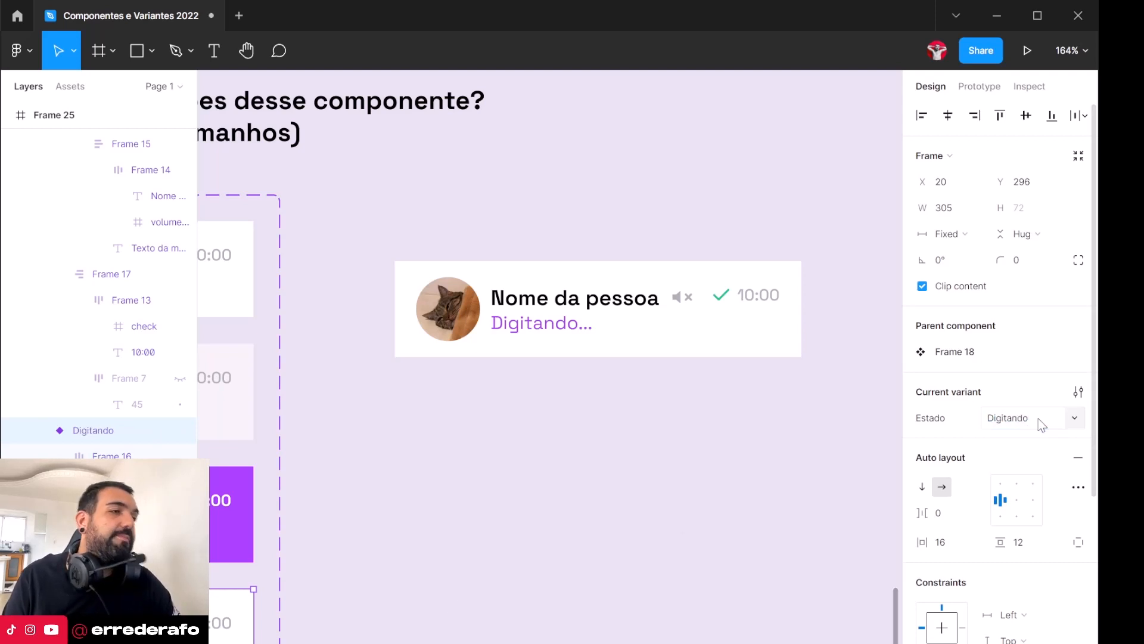
Step: In the chat item instance, enable Msg Nova, set Nome to "Beyoncé" and turn Silenciado off
{"action": "left_click", "coordinate": [712, 318]}
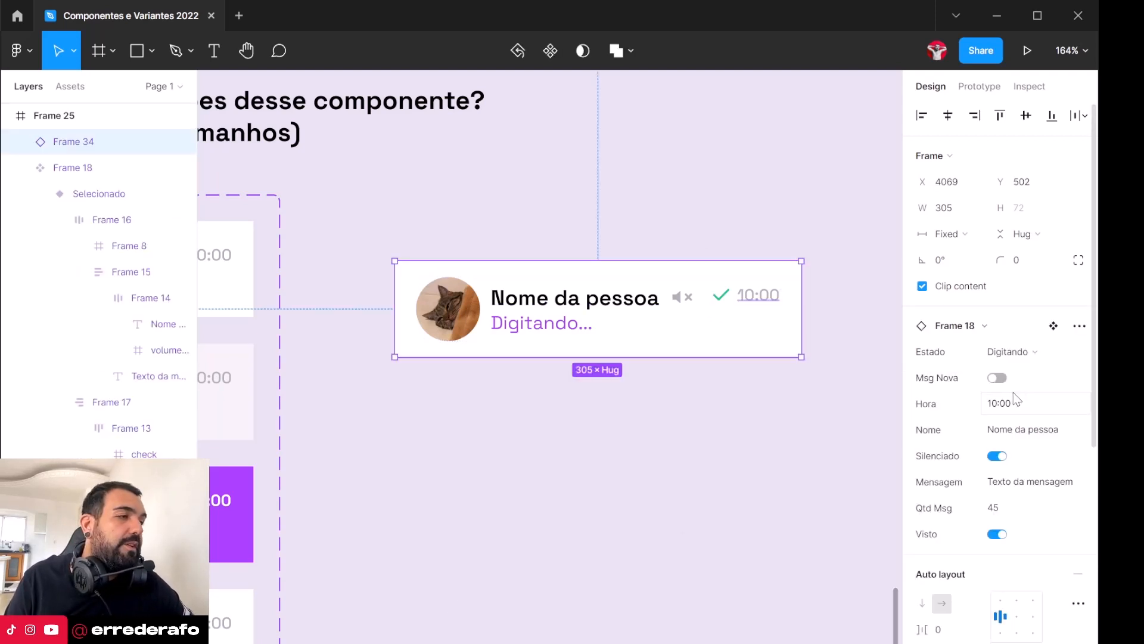
{"action": "left_click", "coordinate": [997, 378]}
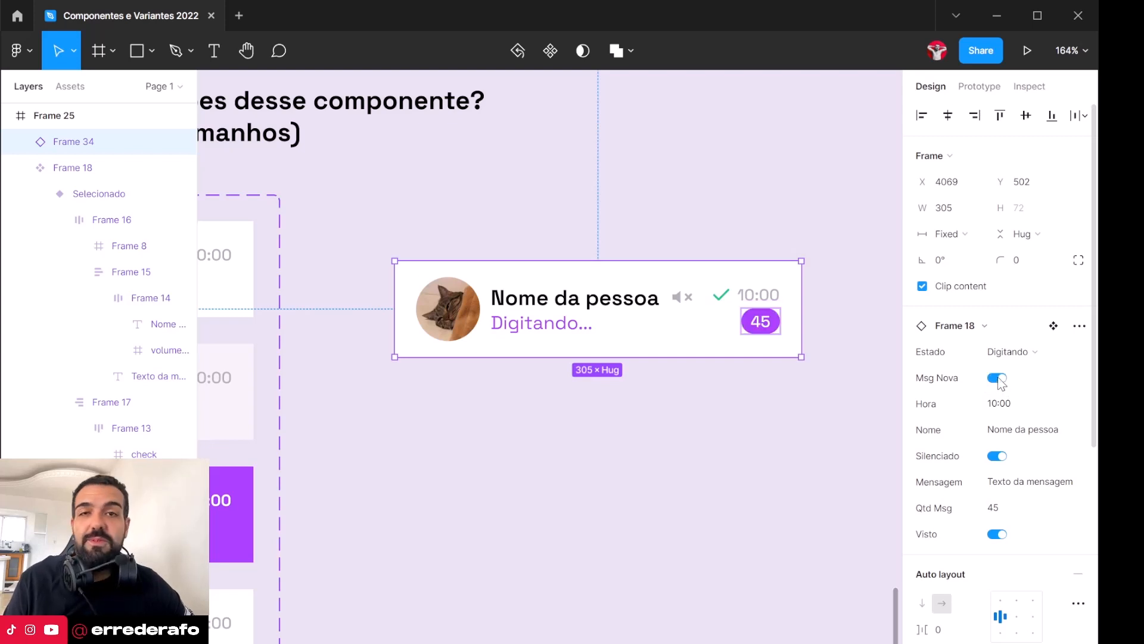
{"action": "left_click", "coordinate": [1004, 430]}
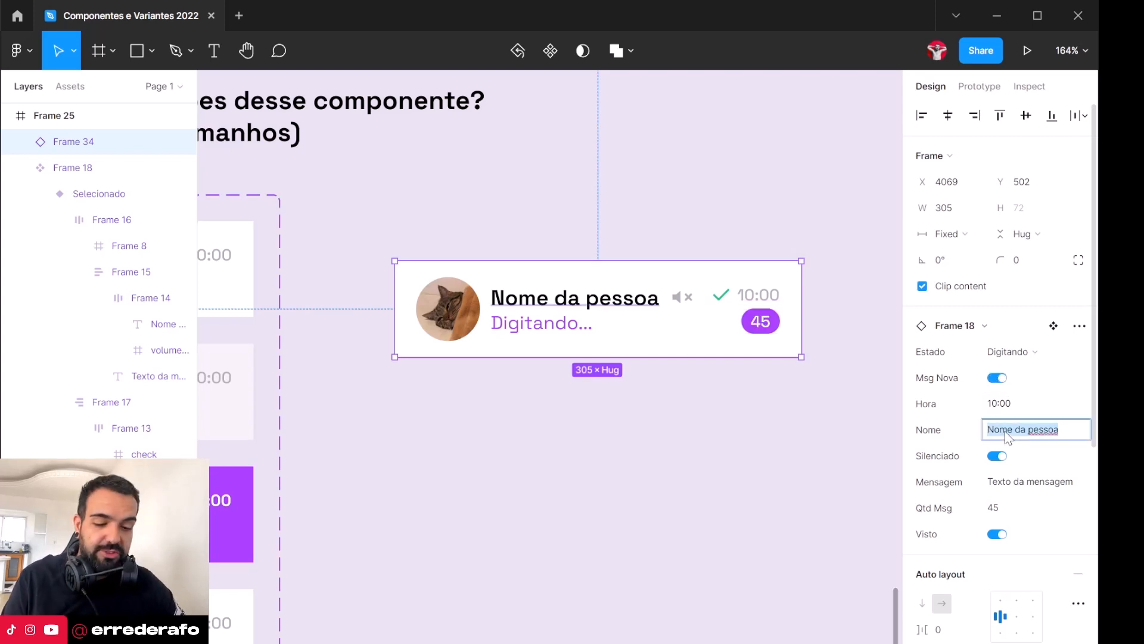
{"action": "type", "text": "Beyoncé"}
{"action": "key", "text": "Return"}
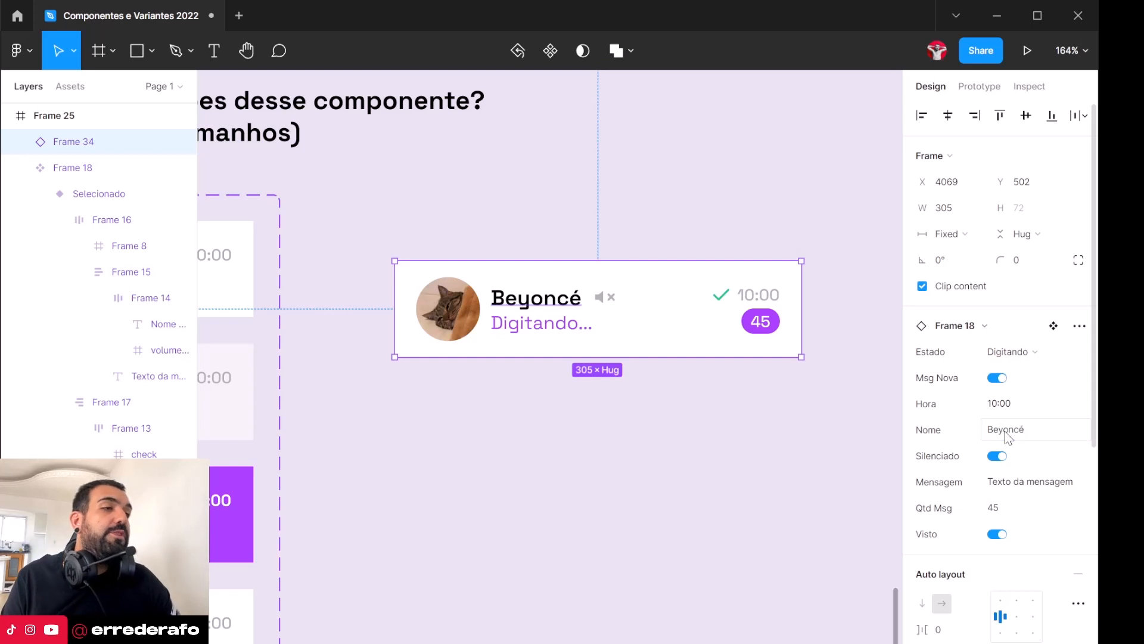
{"action": "left_click", "coordinate": [1000, 458]}
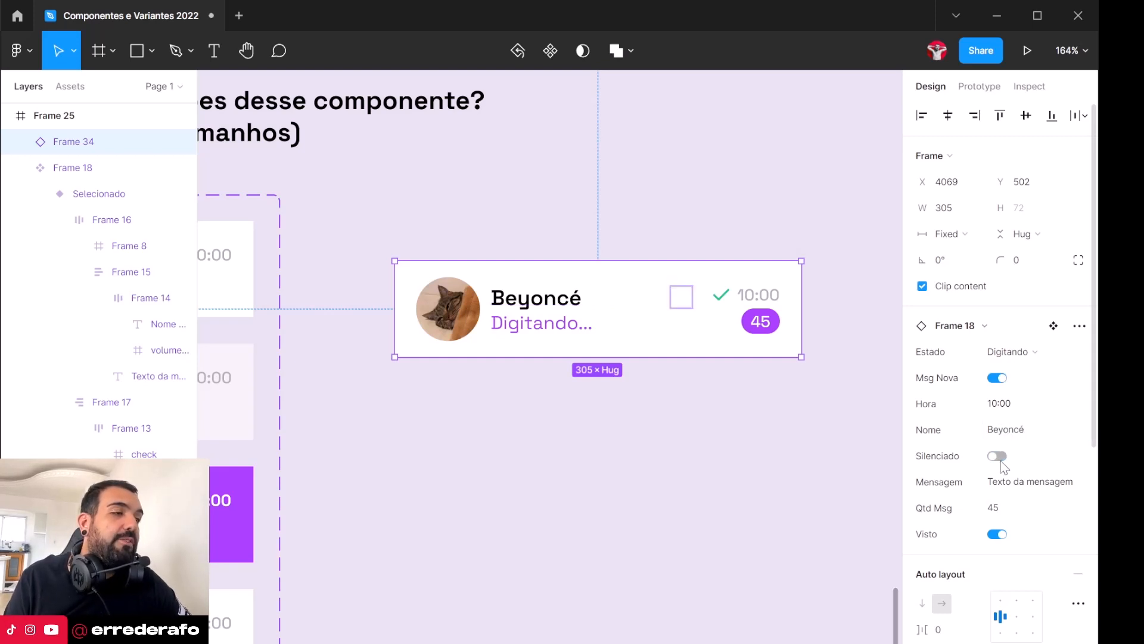
Step: Set the instance's Mensagem to "Acabei de fazer o pix" and its Estado to Default
{"action": "left_click", "coordinate": [1032, 486]}
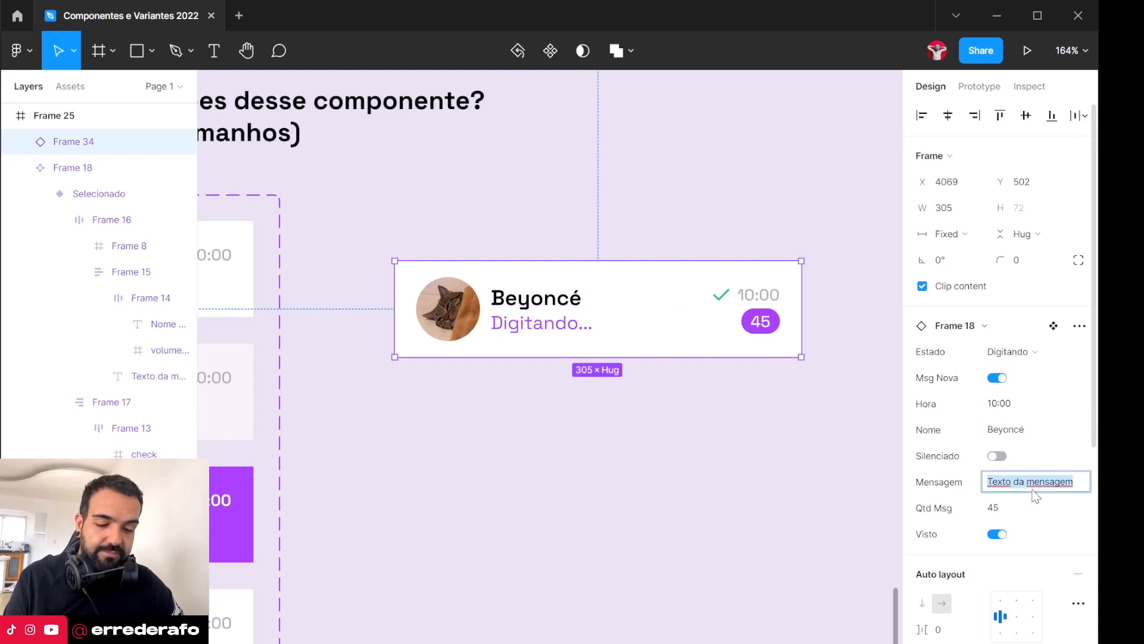
{"action": "type", "text": "Acabei de fazer o pix"}
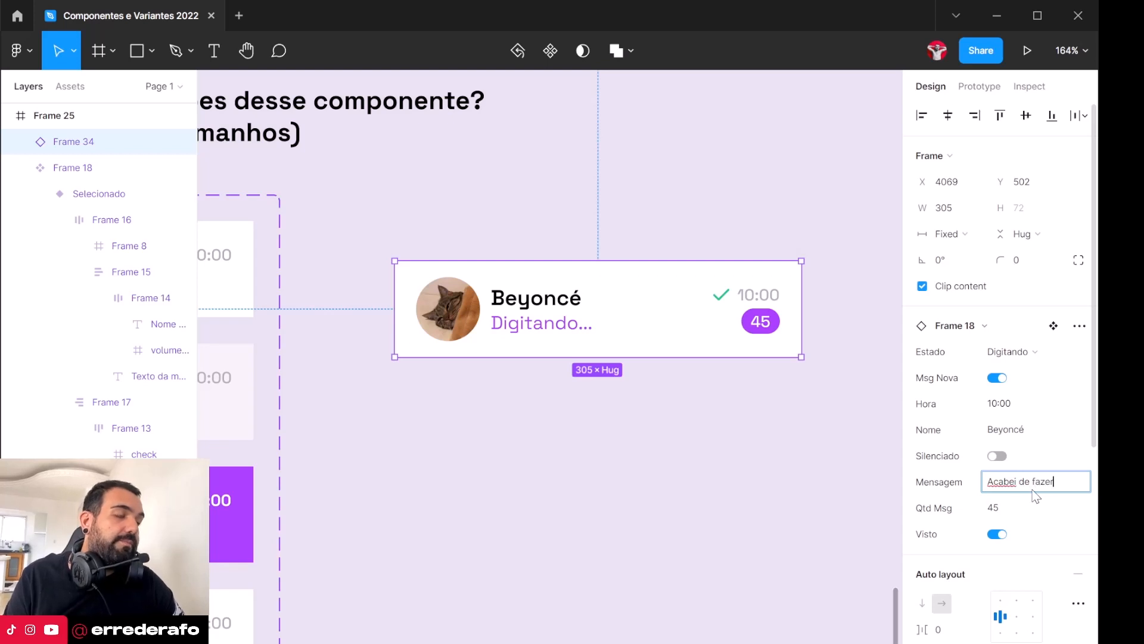
{"action": "key", "text": "Return"}
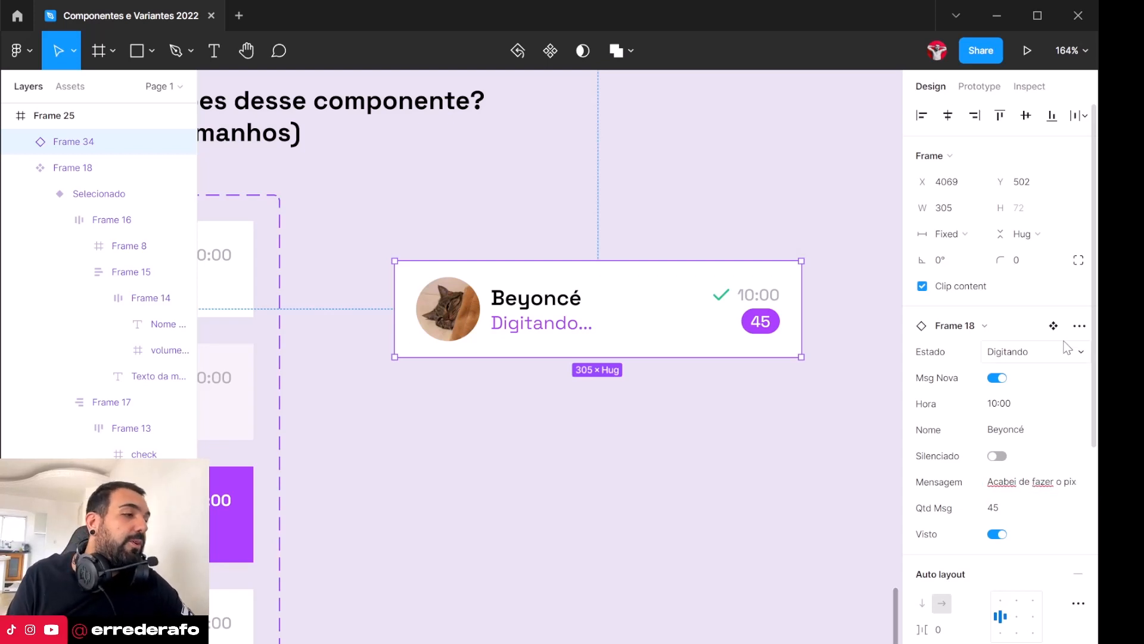
{"action": "left_click", "coordinate": [1037, 352]}
{"action": "left_click", "coordinate": [1043, 293]}
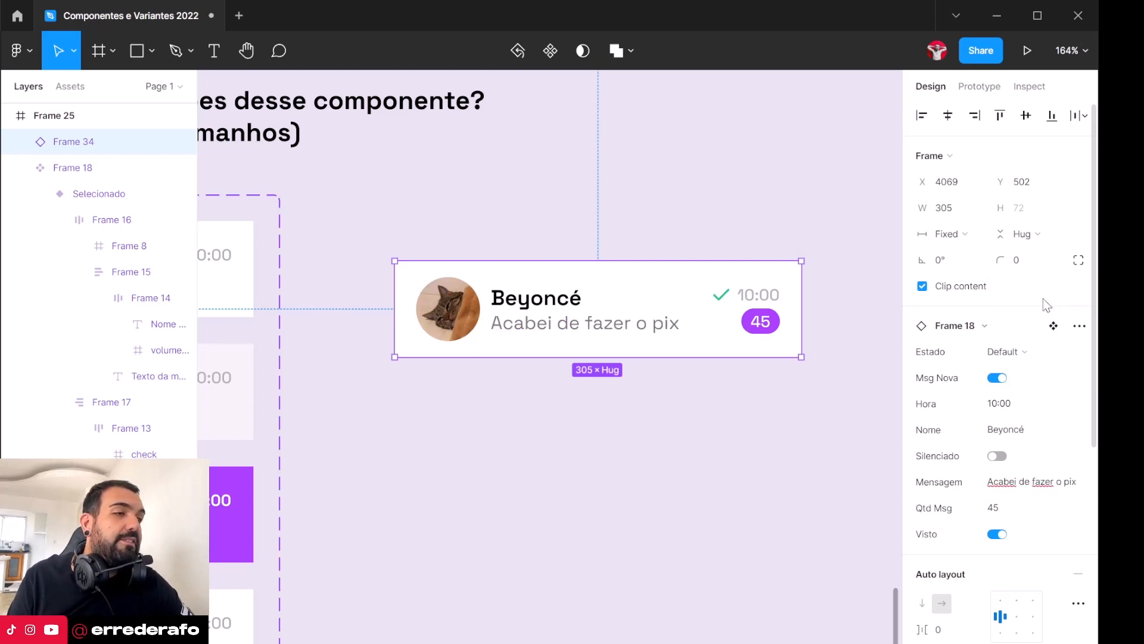
Step: Turn off Visto and Msg Nova on the instance and move it slightly up and to the right
{"action": "left_click", "coordinate": [994, 508]}
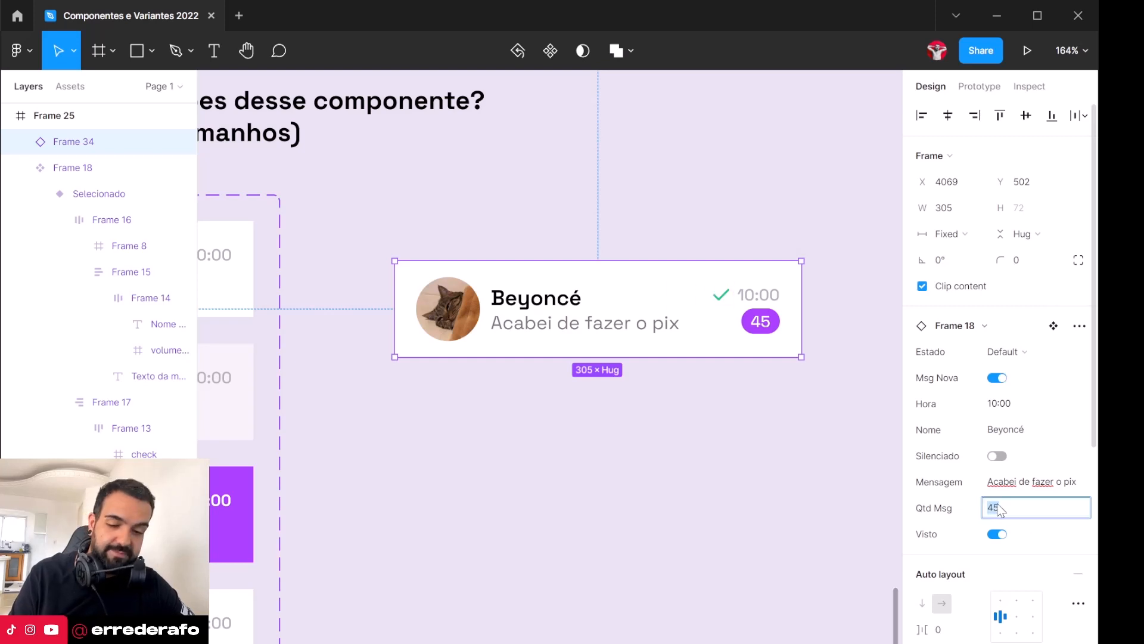
{"action": "left_click", "coordinate": [1001, 538]}
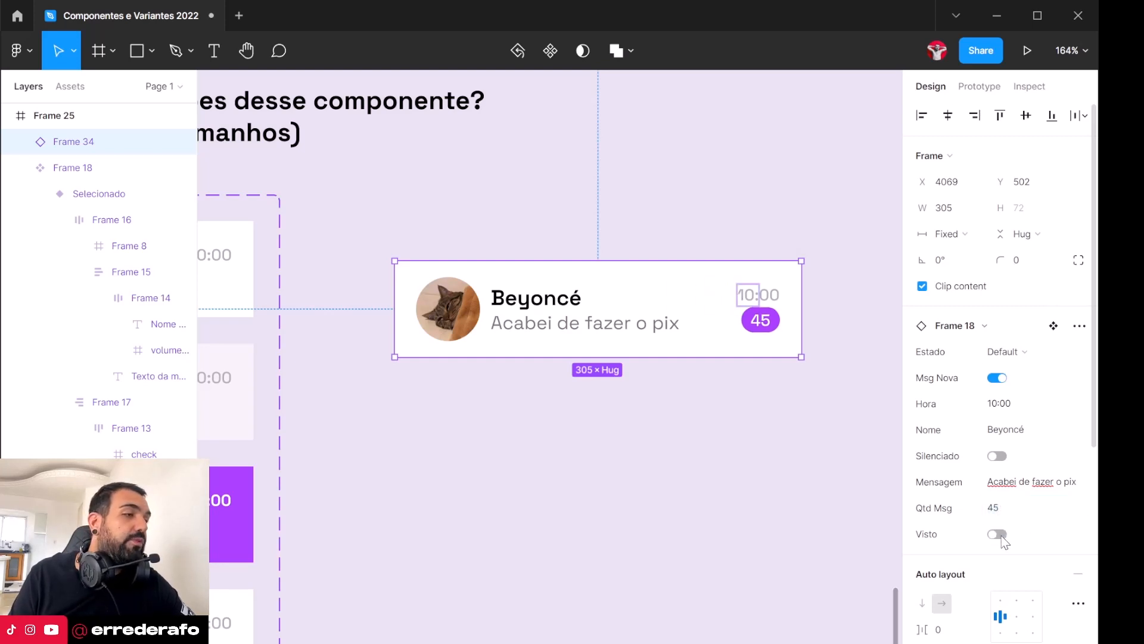
{"action": "left_click", "coordinate": [997, 378]}
{"action": "left_click", "coordinate": [648, 490]}
{"action": "left_click_drag", "start_coordinate": [677, 314], "coordinate": [690, 298]}
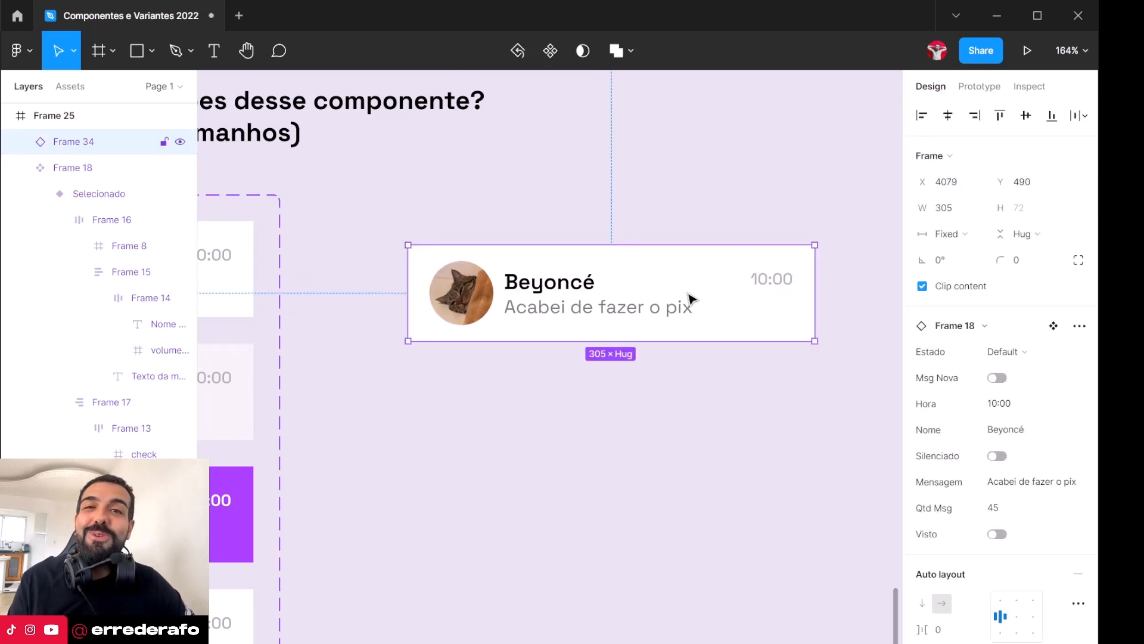
{"action": "left_click", "coordinate": [650, 425]}
{"action": "scroll", "coordinate": [655, 388], "scroll_direction": "right", "scroll_amount": 2}
{"action": "left_click", "coordinate": [624, 325]}
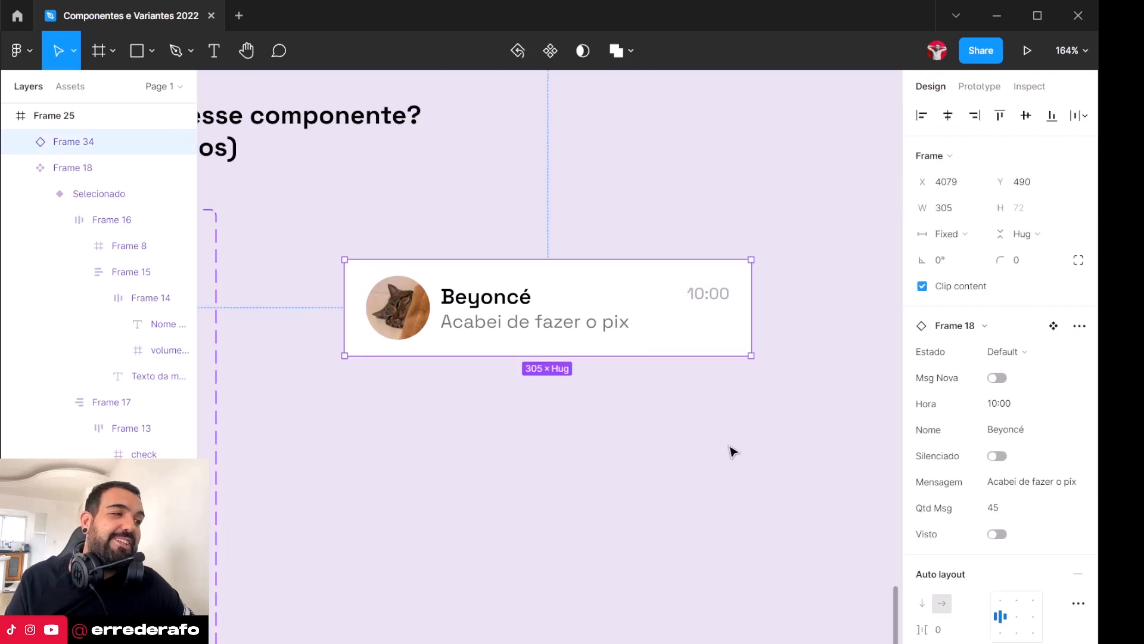
Step: Examine the summary of component versus variant properties and the example chat list under the "Componentes e variantes" title
{"action": "scroll", "coordinate": [567, 480], "scroll_direction": "down", "scroll_amount": 5}
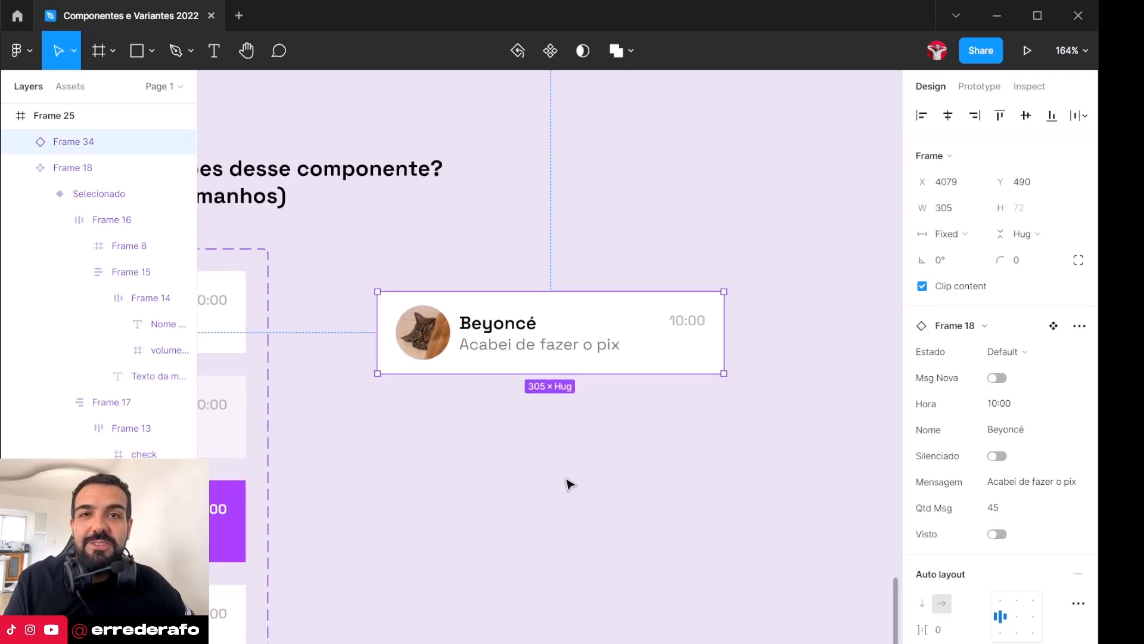
{"action": "scroll", "coordinate": [581, 497], "scroll_direction": "down", "scroll_amount": 6}
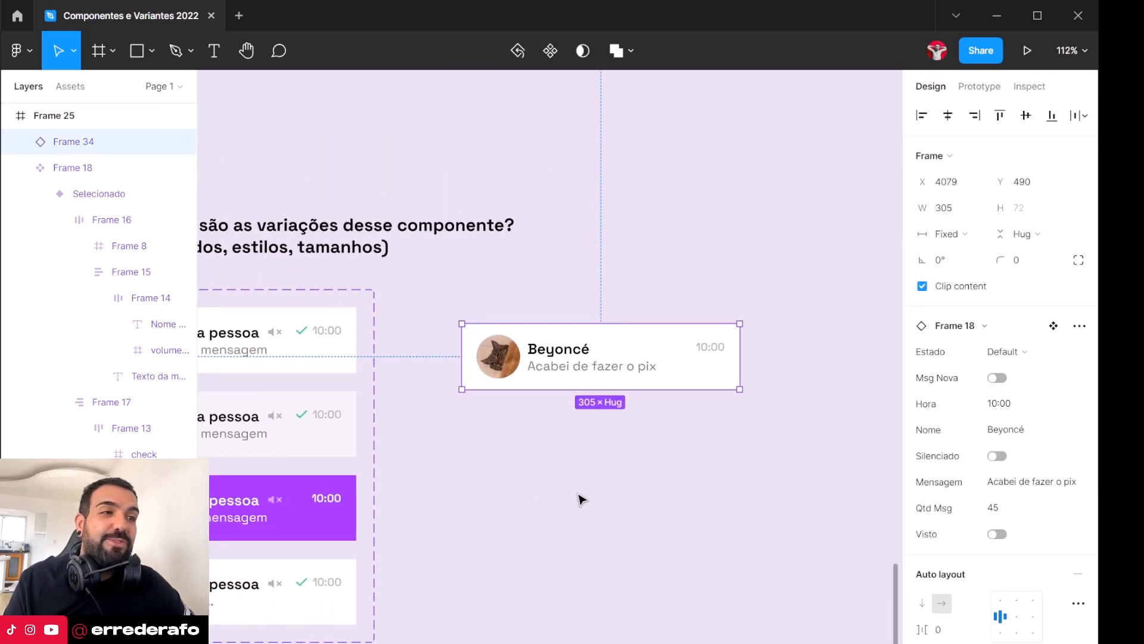
{"action": "left_click", "coordinate": [587, 496]}
{"action": "scroll", "coordinate": [439, 445], "scroll_direction": "left", "scroll_amount": 10}
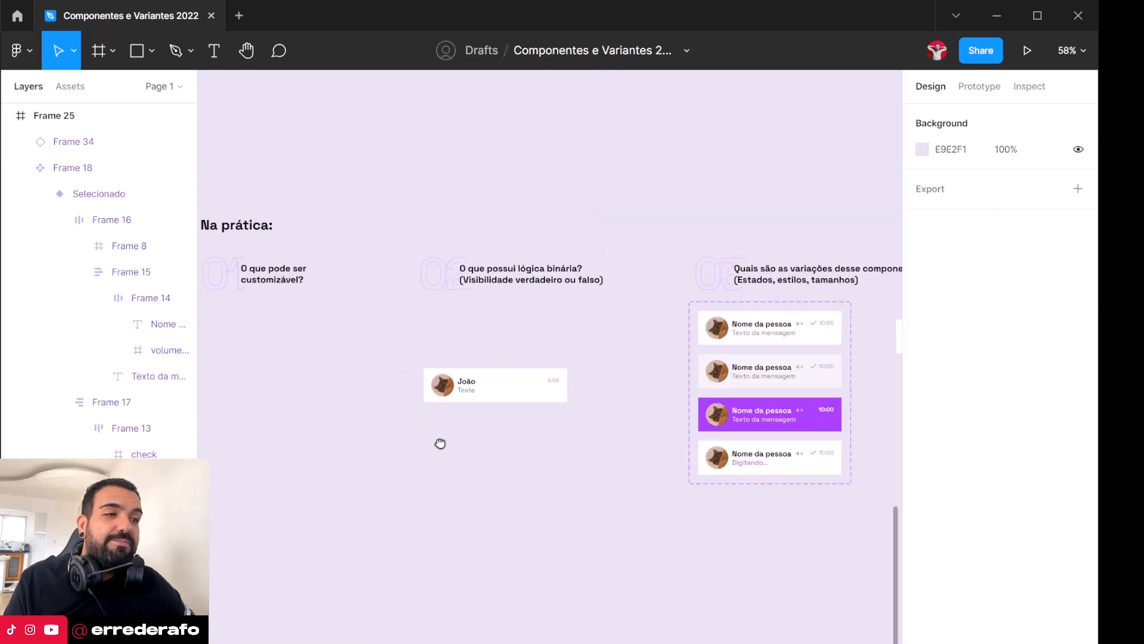
{"action": "left_click_drag", "start_coordinate": [424, 429], "coordinate": [603, 573]}
{"action": "scroll", "coordinate": [618, 357], "scroll_direction": "up", "scroll_amount": 6}
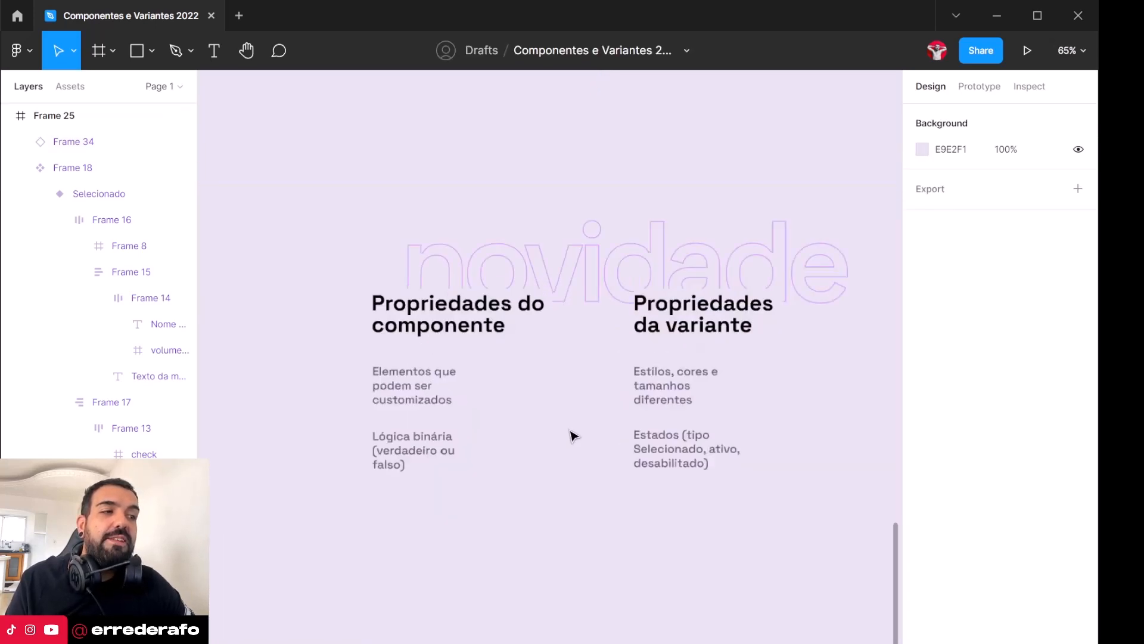
{"action": "scroll", "coordinate": [582, 388], "scroll_direction": "up", "scroll_amount": 1}
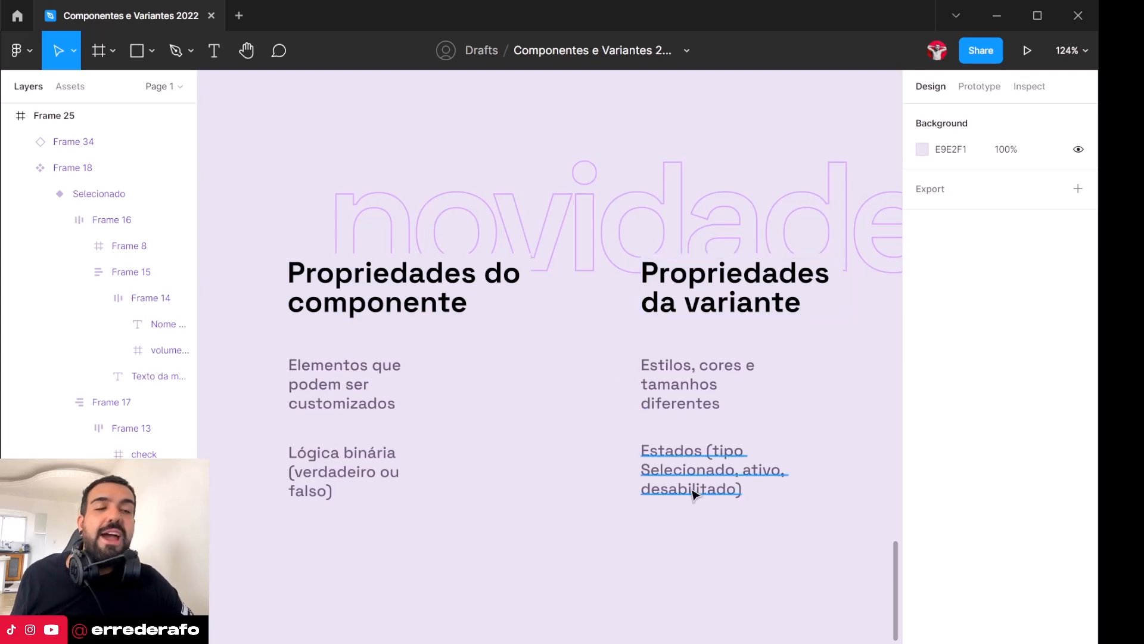
{"action": "scroll", "coordinate": [527, 346], "scroll_direction": "down", "scroll_amount": 5}
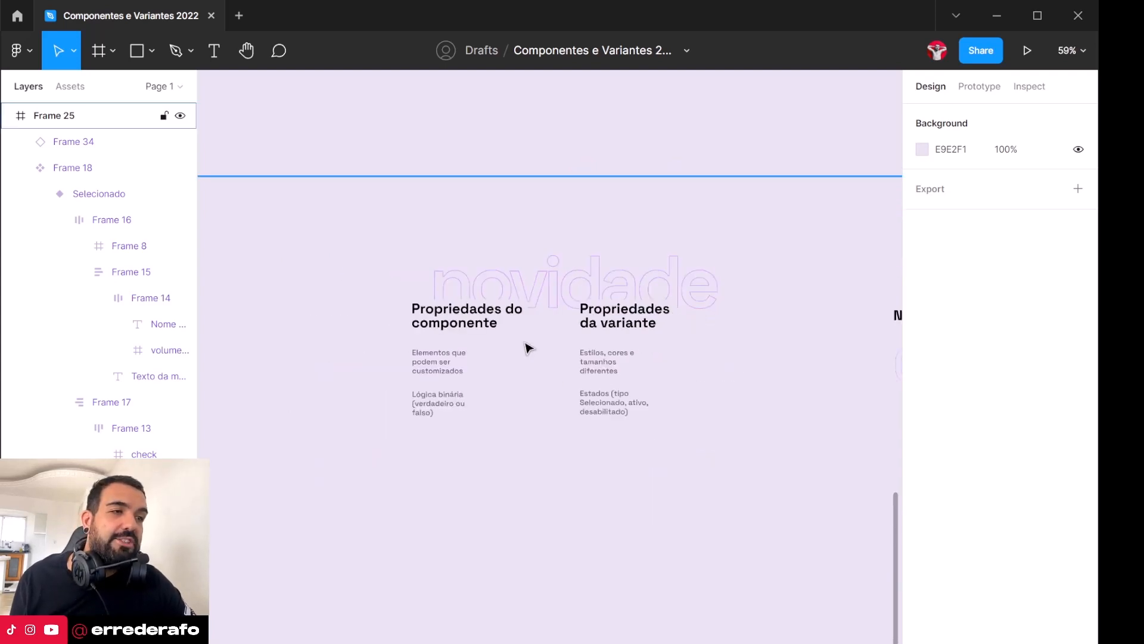
{"action": "left_click_drag", "start_coordinate": [541, 416], "coordinate": [870, 432]}
{"action": "scroll", "coordinate": [572, 445], "scroll_direction": "up", "scroll_amount": 5}
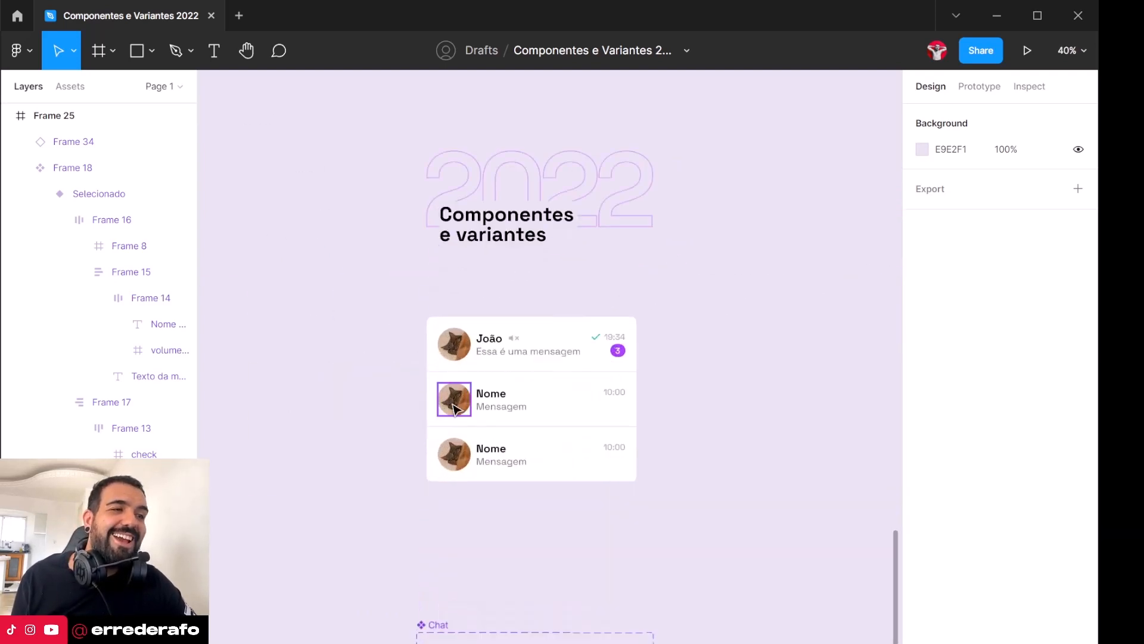
{"action": "scroll", "coordinate": [571, 264], "scroll_direction": "up", "scroll_amount": 3}
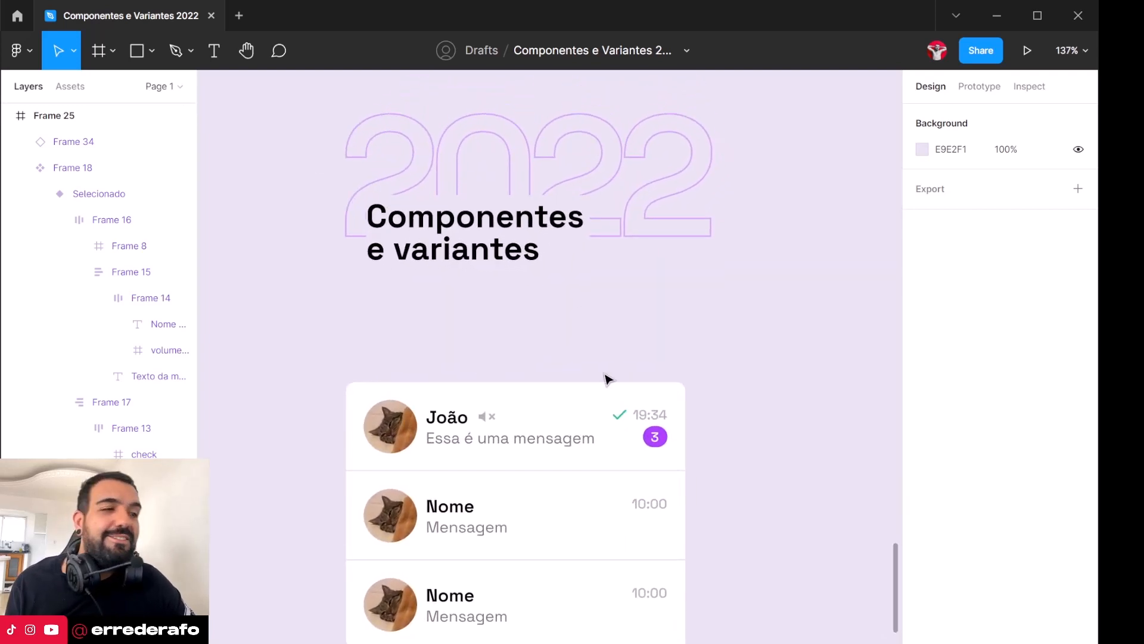
{"action": "left_click_drag", "start_coordinate": [608, 378], "coordinate": [618, 322]}
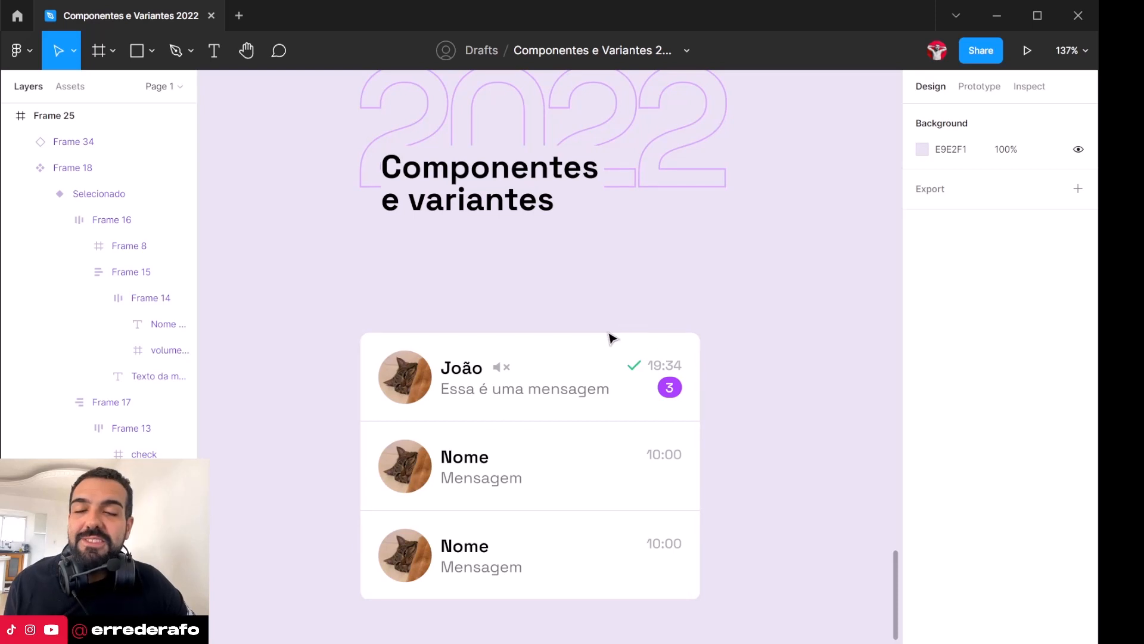